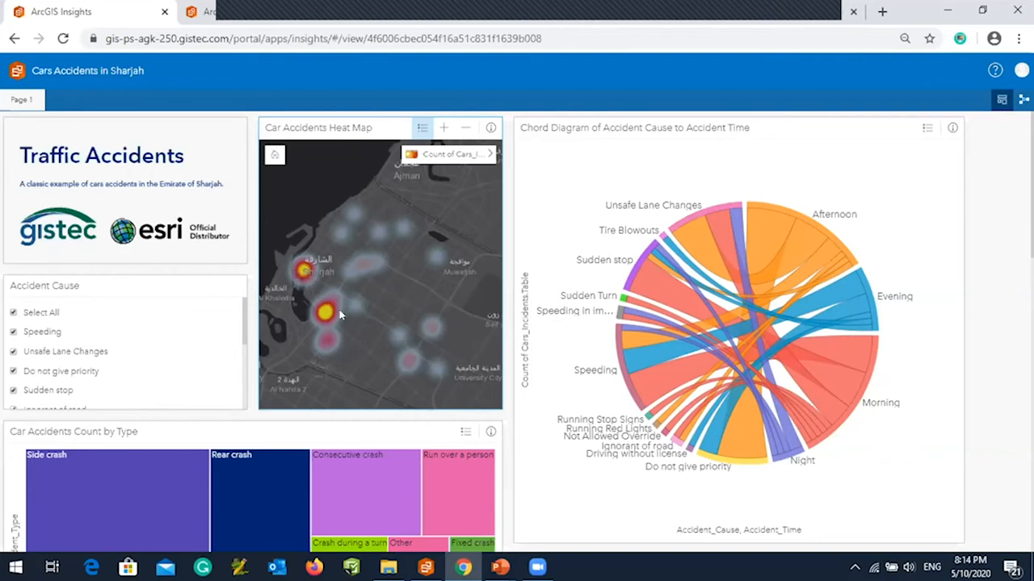
# Examine the accident hot spots around Sharjah at closer and wider scales on the car accidents heat map.
pyautogui.scroll(1, 315, 304)
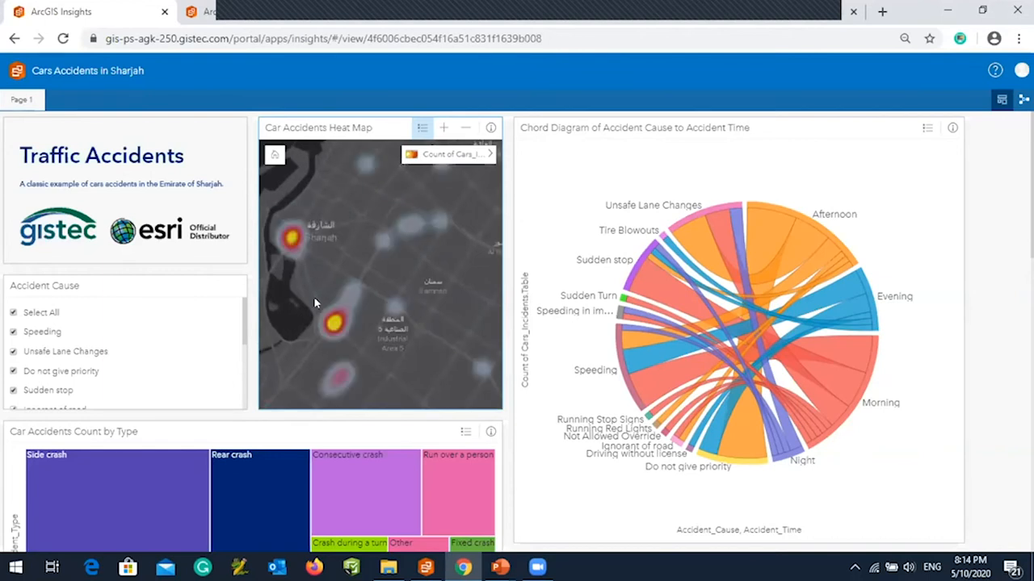
pyautogui.scroll(-1, 315, 304)
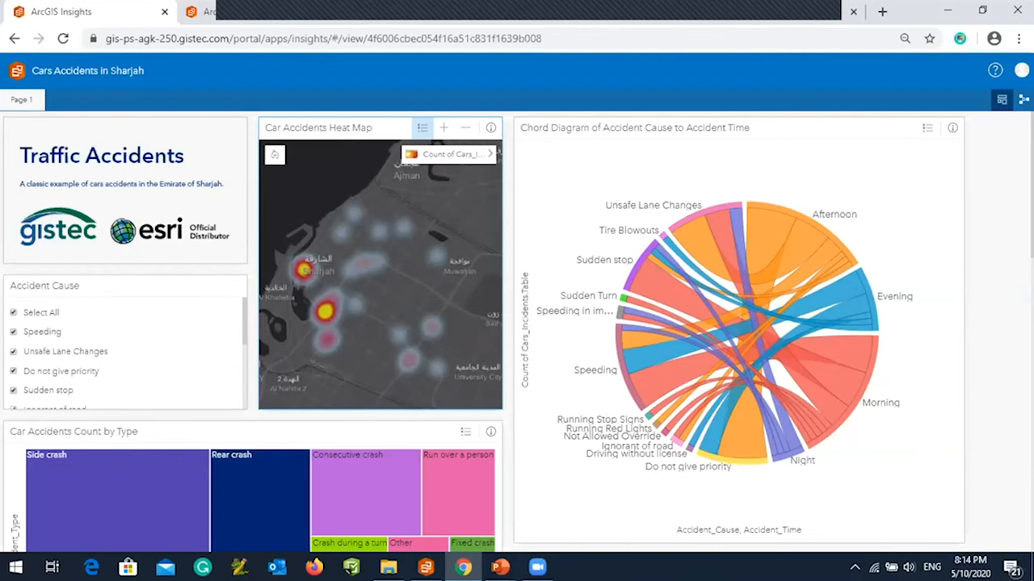
pyautogui.scroll(-1, 1025, 290)
pyautogui.scroll(1, 1026, 291)
# Highlight several cause and time links in the chord diagram in turn, including all Speeding accidents, ending with the Do not give priority–Afternoon link.
pyautogui.moveTo(869, 340)
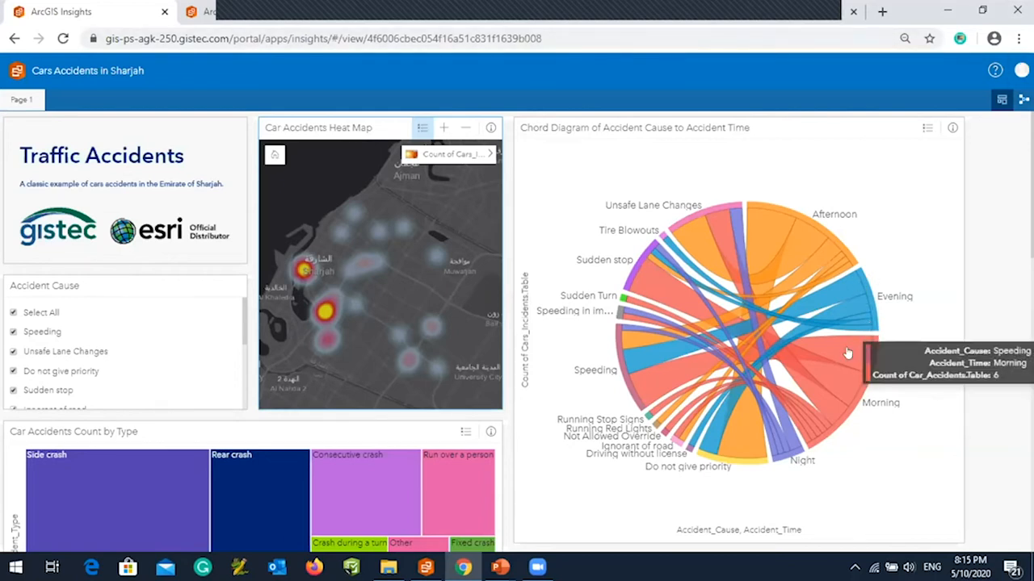
pyautogui.click(847, 352)
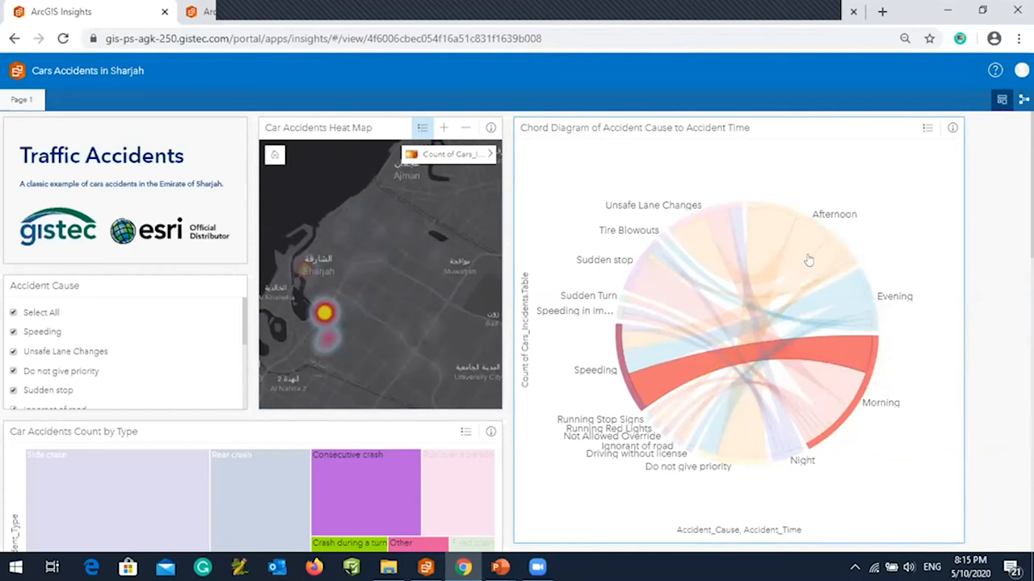
pyautogui.moveTo(750, 224)
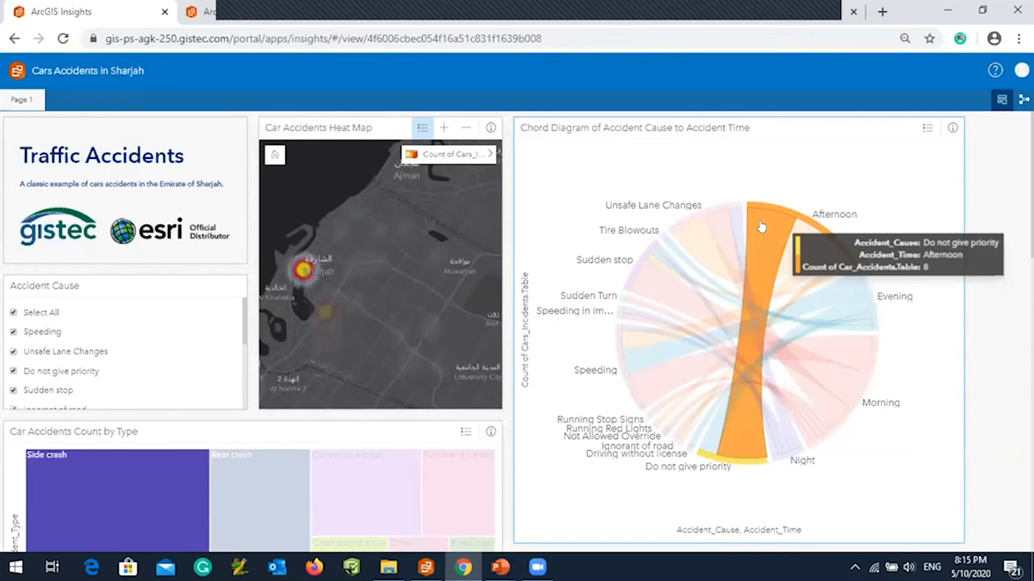
pyautogui.click(782, 423)
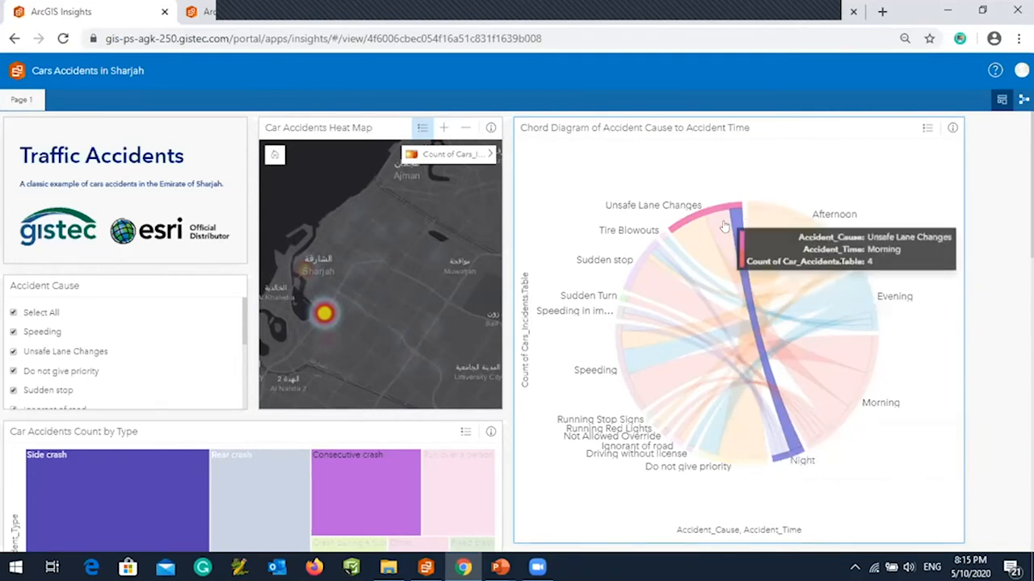
pyautogui.click(621, 377)
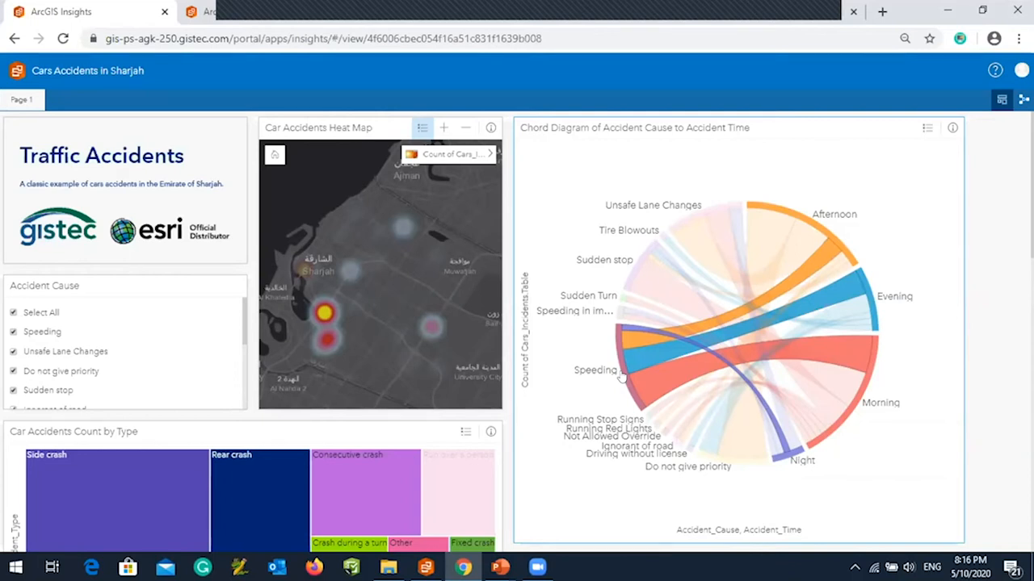
pyautogui.click(768, 230)
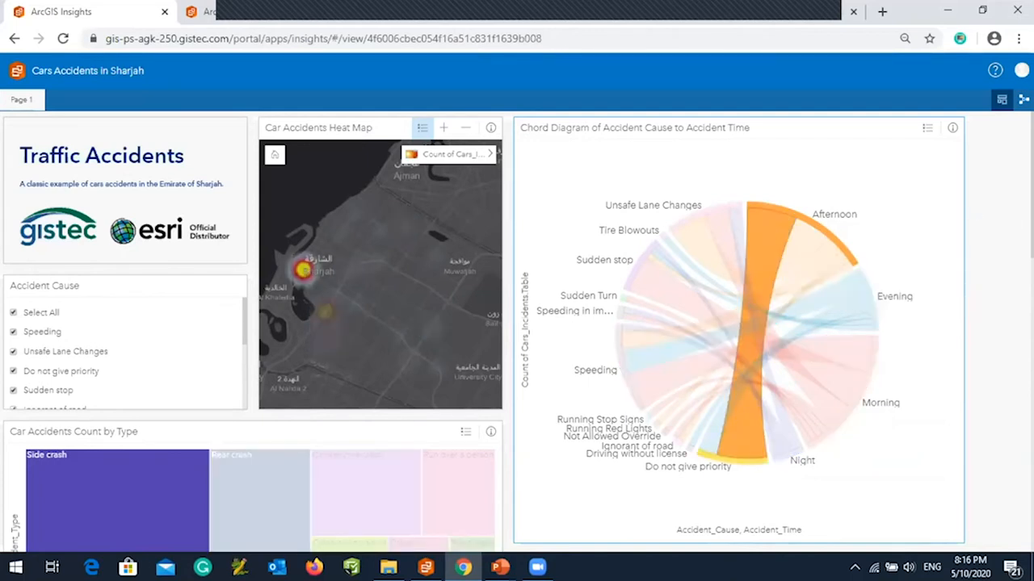
# Review the selection's effect on the accident type, age class, link map, monthly, day-of-week and injury rate charts.
pyautogui.scroll(-2, 516, 331)
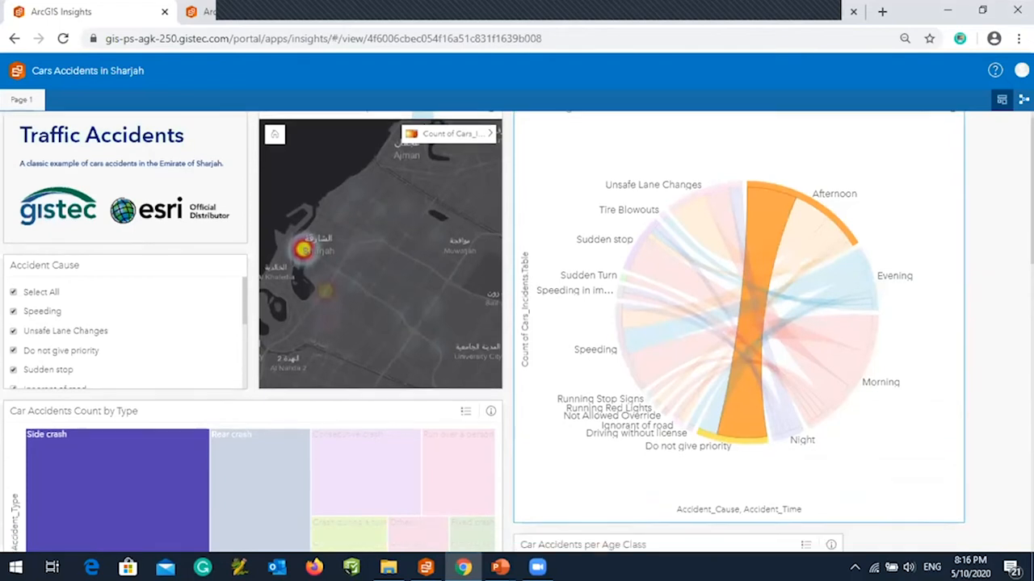
pyautogui.scroll(-2, 517, 331)
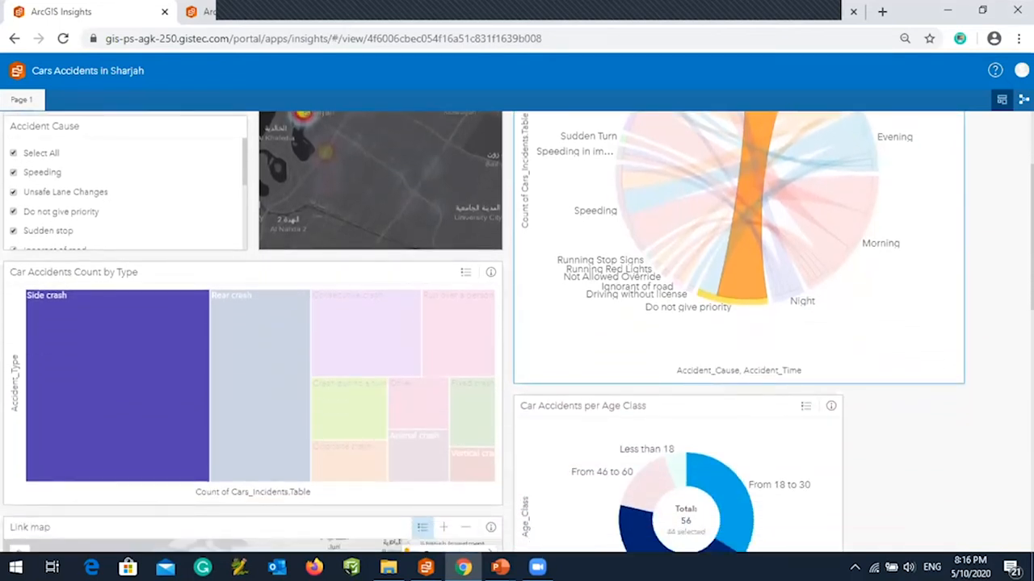
pyautogui.scroll(-1, 1013, 300)
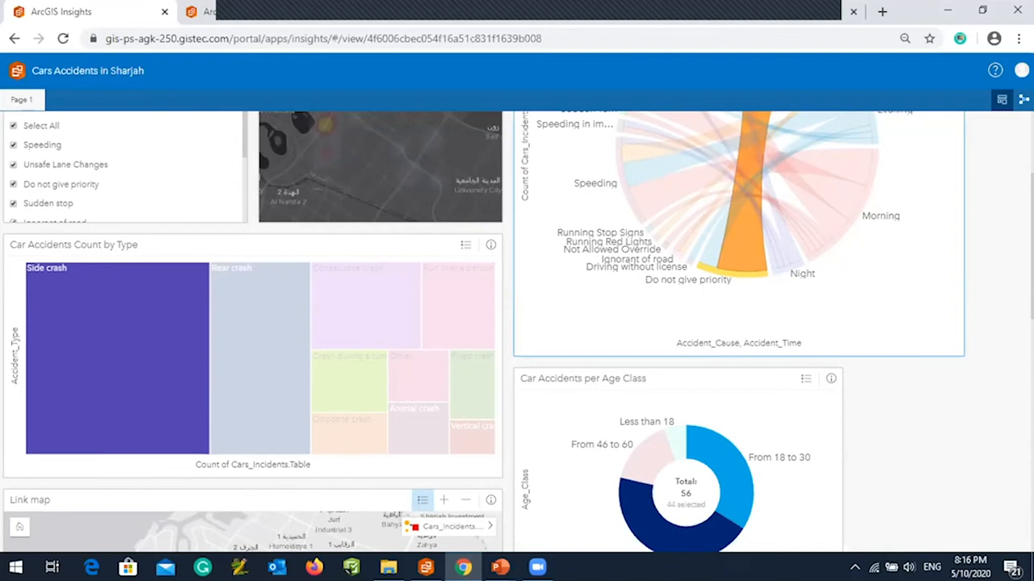
pyautogui.scroll(3, 517, 331)
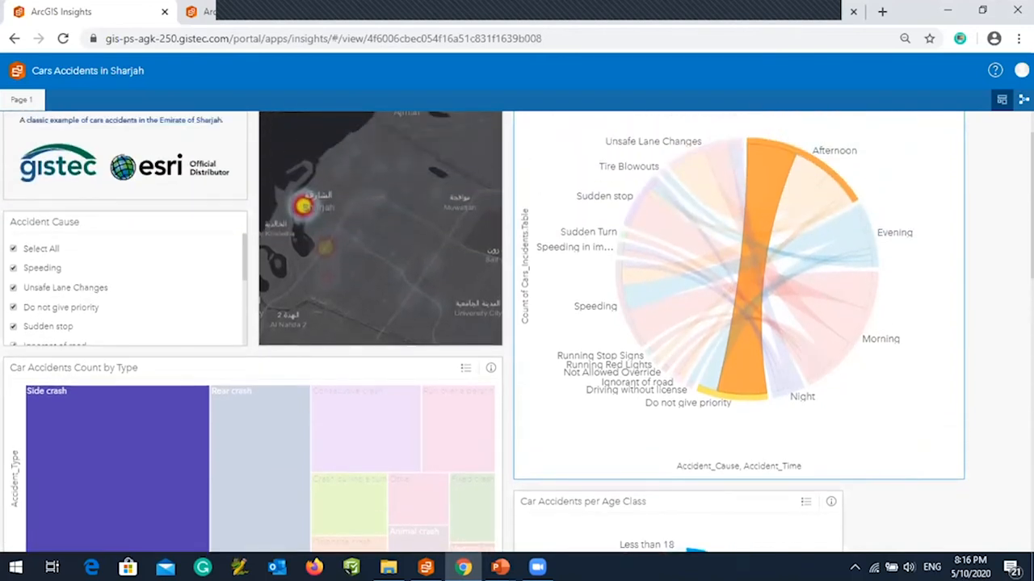
pyautogui.scroll(-3, 517, 332)
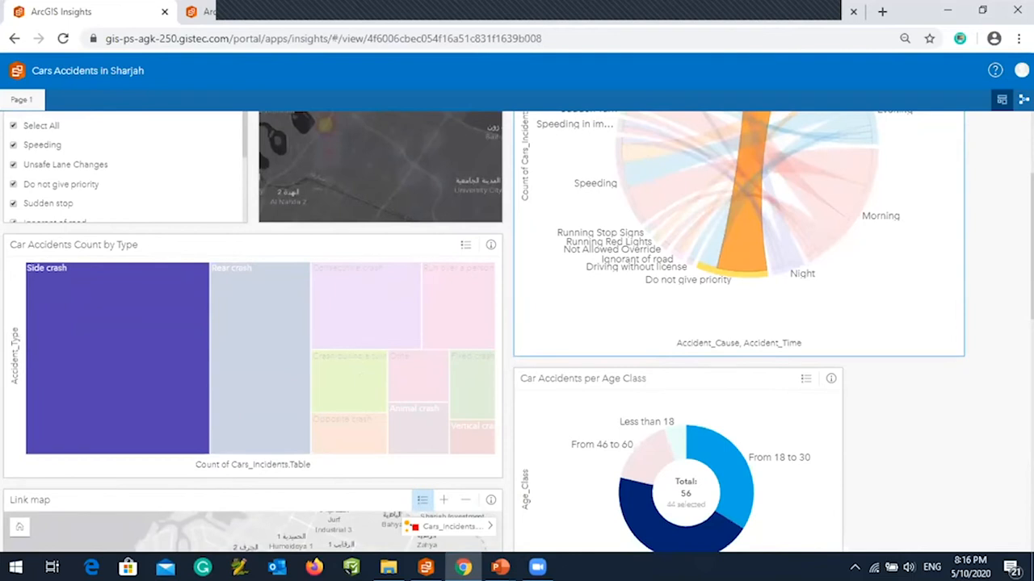
pyautogui.scroll(-1, 517, 331)
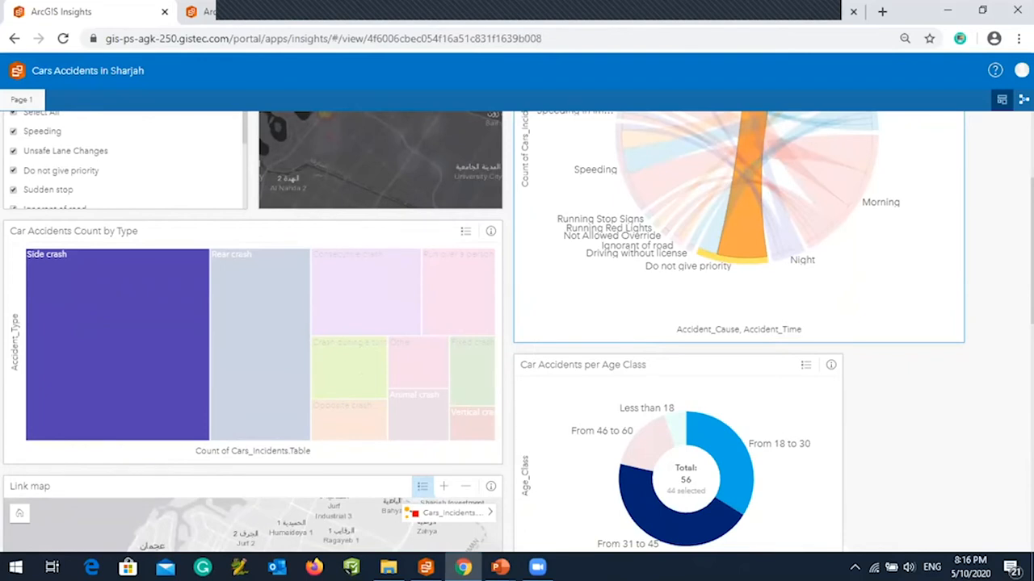
pyautogui.scroll(-3, 484, 331)
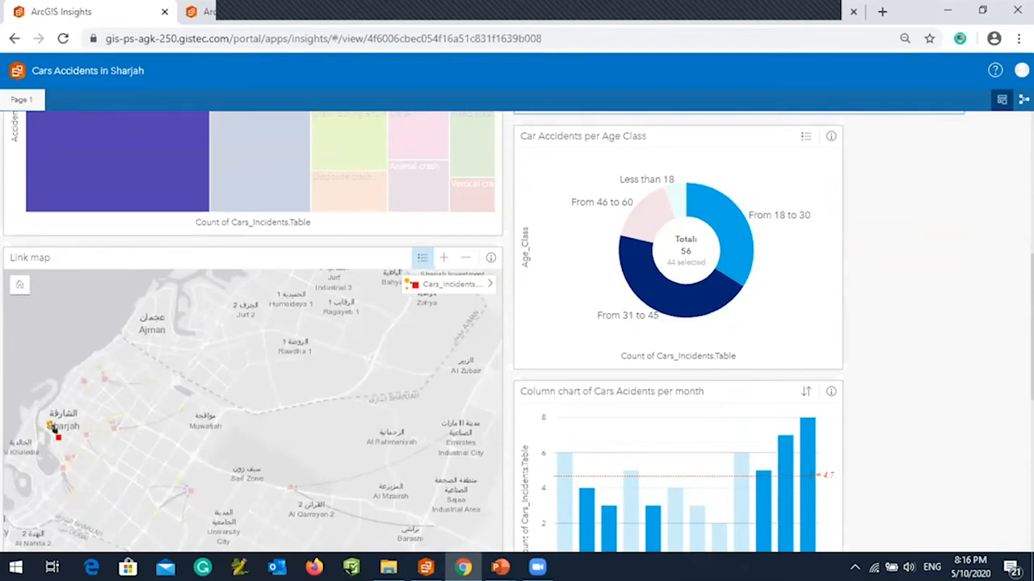
pyautogui.scroll(-1, 517, 331)
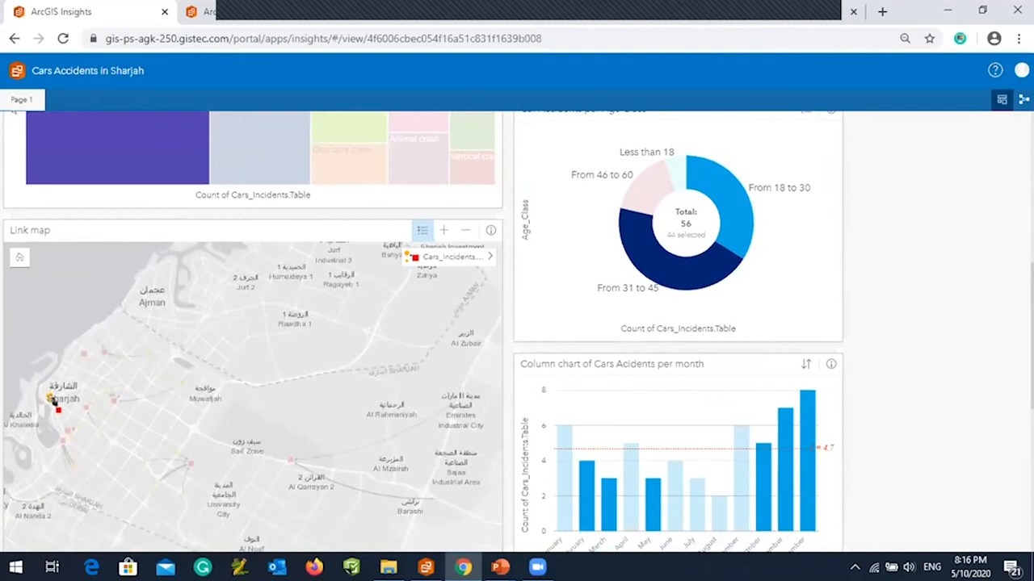
pyautogui.scroll(-3, 999, 431)
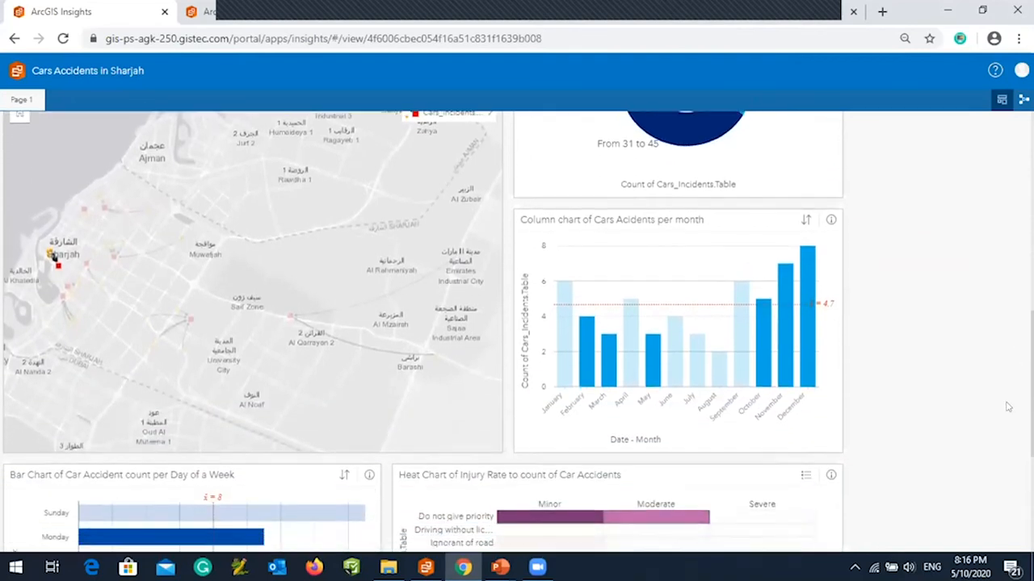
pyautogui.scroll(-2, 999, 431)
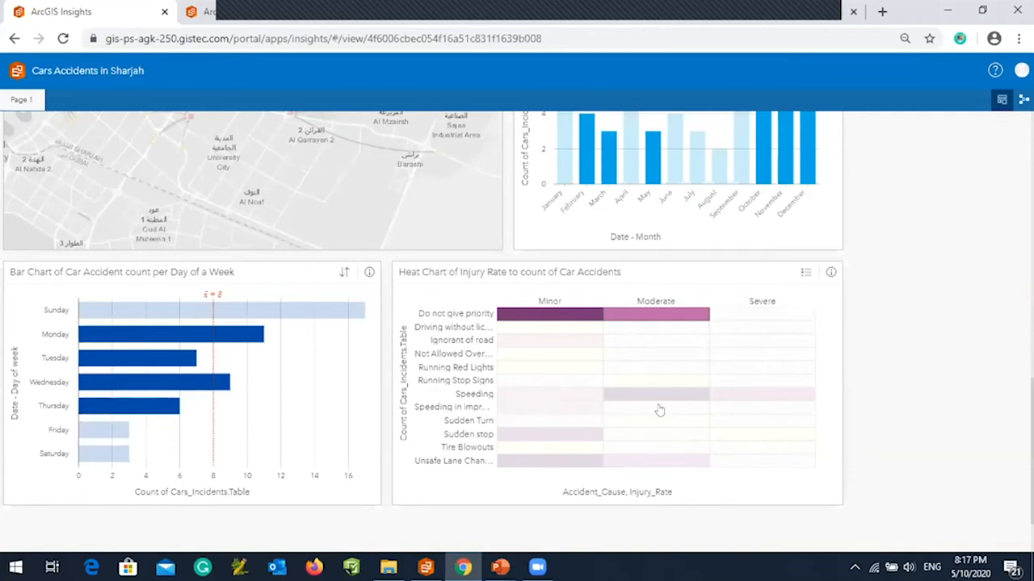
# Highlight Sunday, Friday and Saturday accidents in turn in the day-of-week bar chart, ending with no day selected.
pyautogui.click(112, 309)
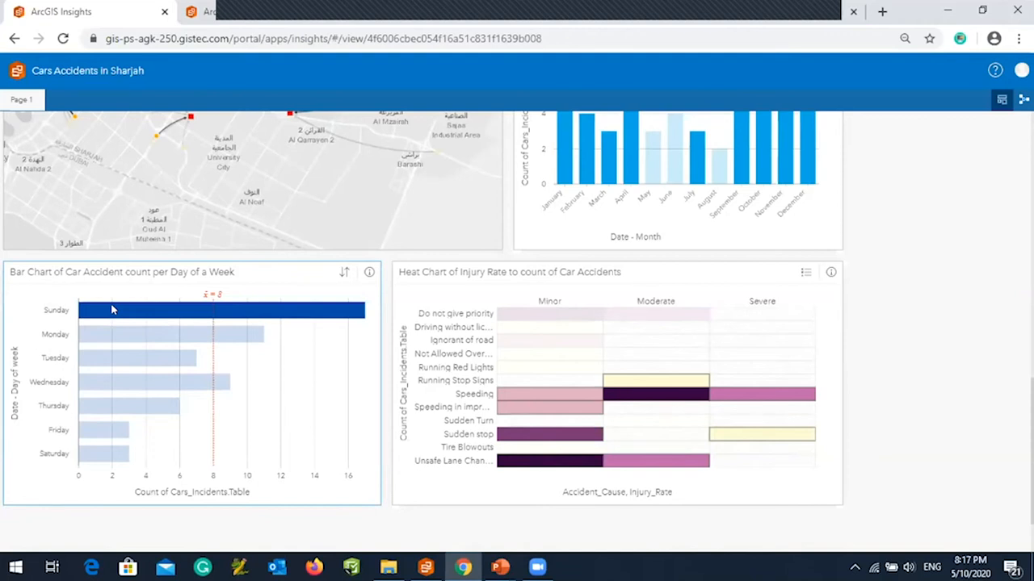
pyautogui.click(116, 433)
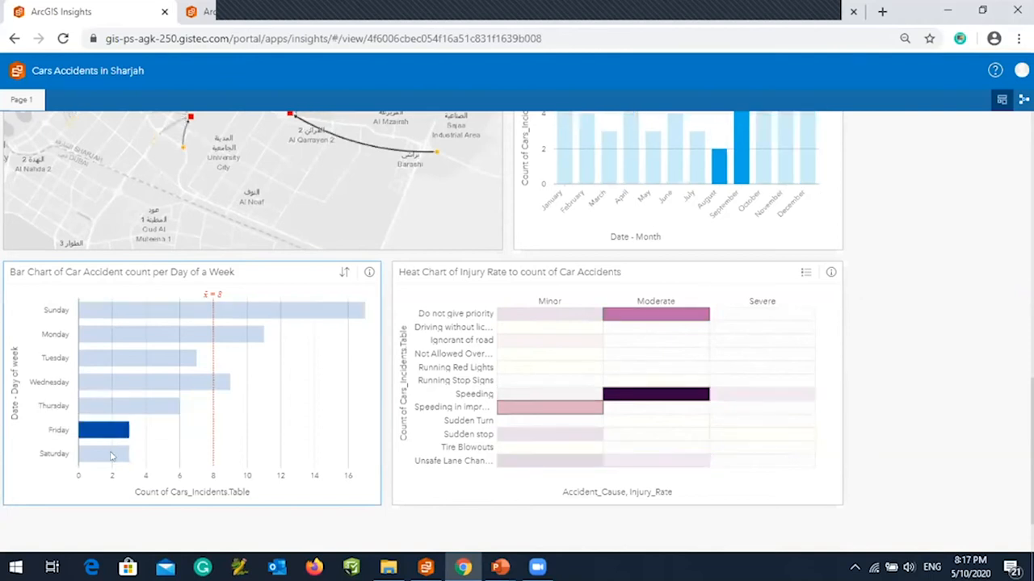
pyautogui.click(110, 455)
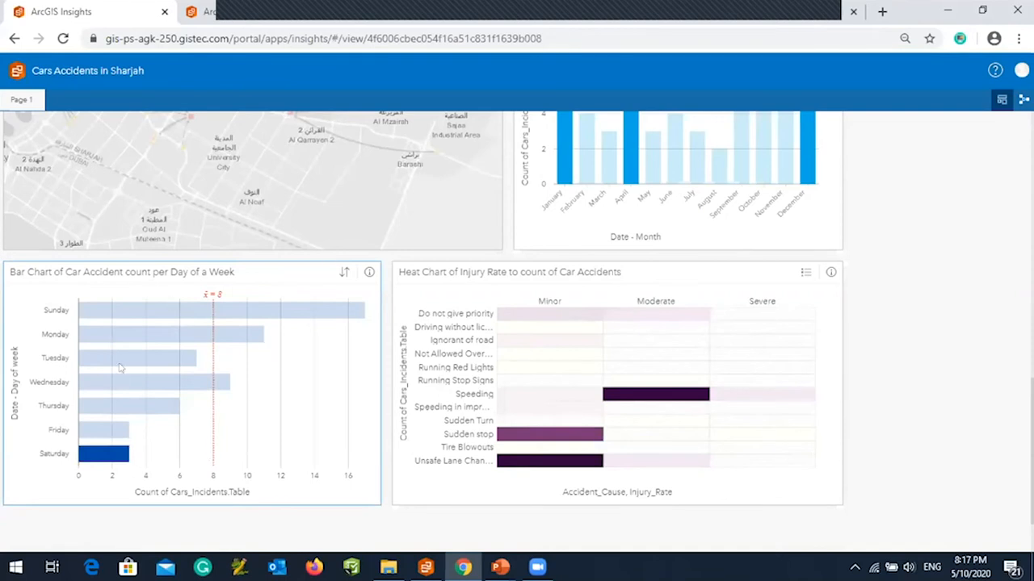
pyautogui.click(99, 312)
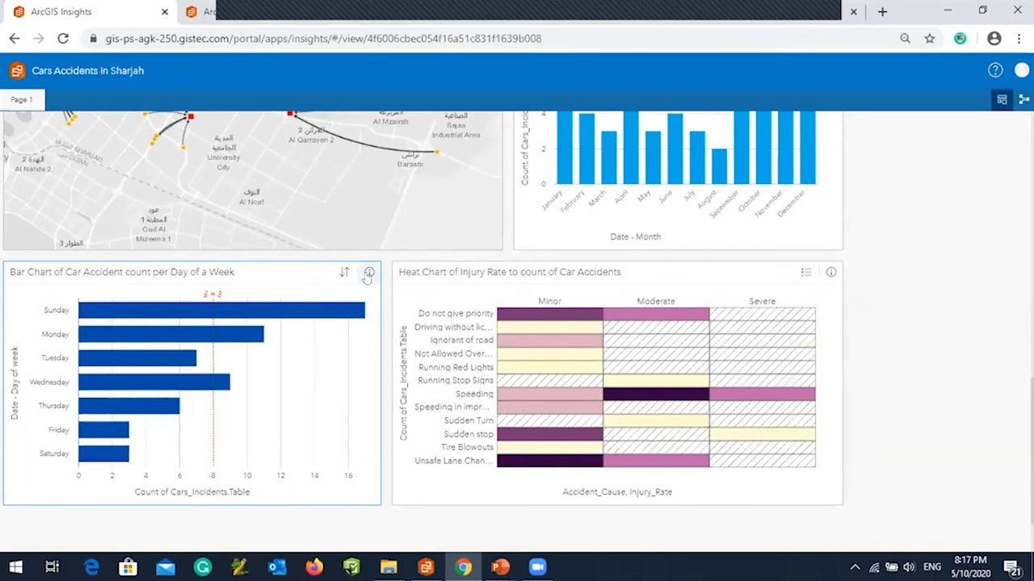
# View the statistics of the day-of-week bar chart, including the quartiles, and return to the chart.
pyautogui.click(369, 273)
pyautogui.click(369, 274)
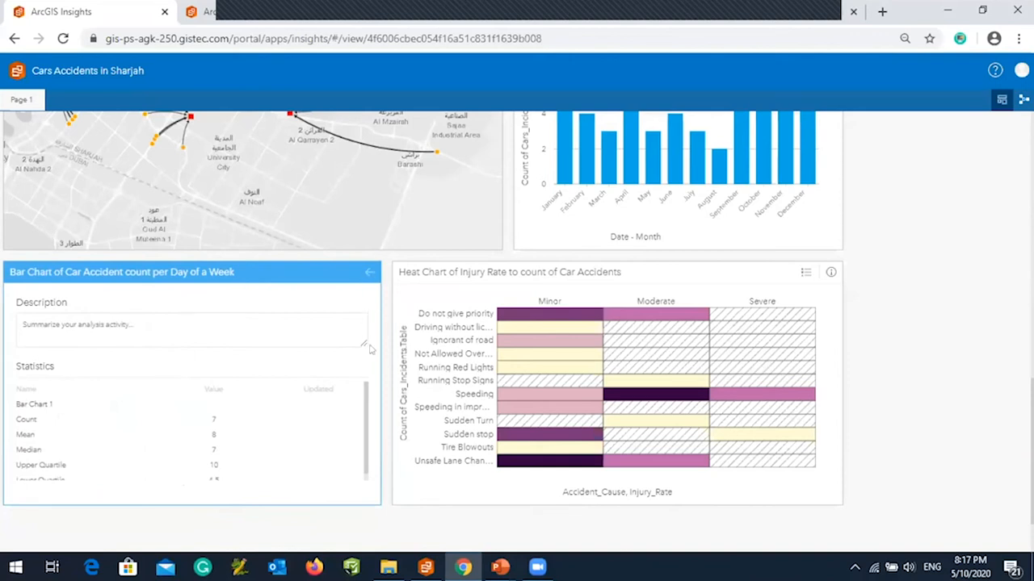
pyautogui.scroll(-1, 365, 406)
pyautogui.scroll(-1, 365, 406)
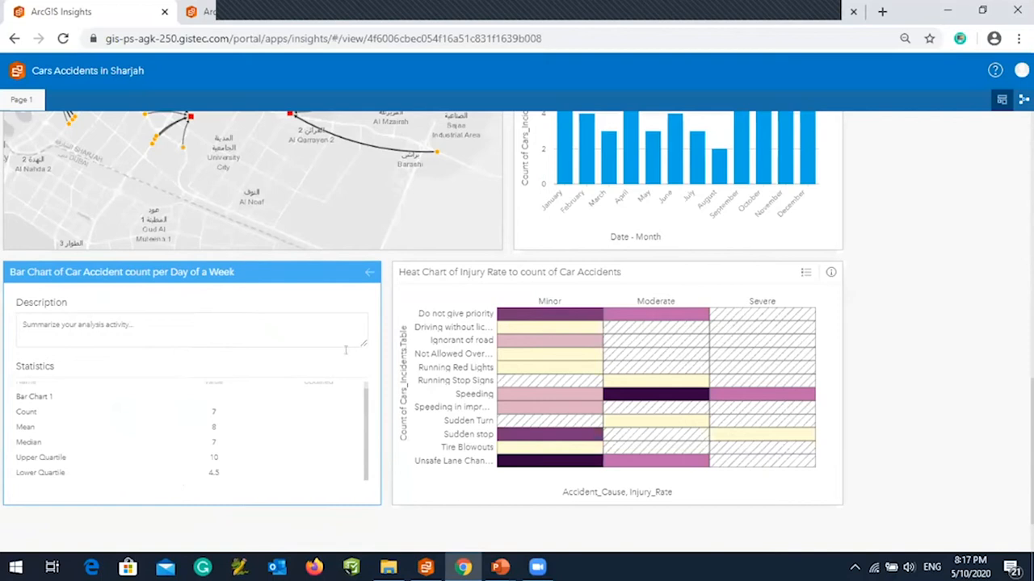
pyautogui.click(365, 270)
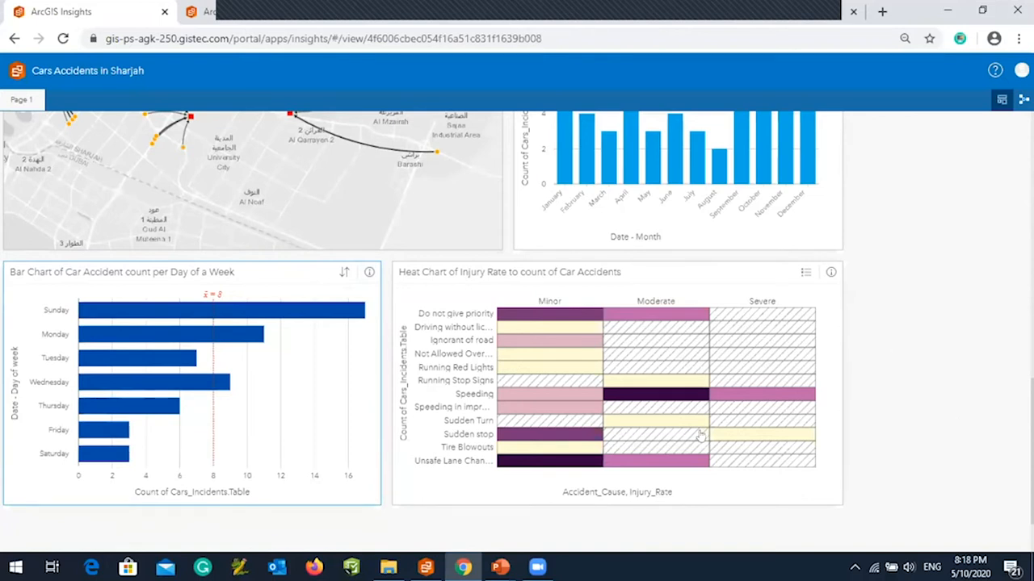
# Inspect the minor Unsafe Lane Changes and moderate Speeding cells of the injury rate heat chart, and return to the start of the report.
pyautogui.moveTo(540, 466)
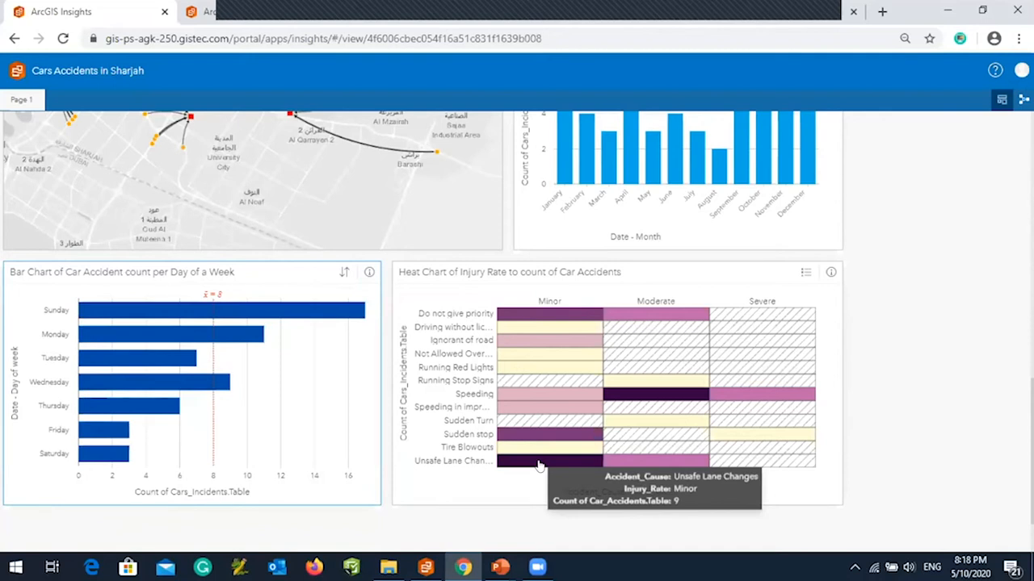
pyautogui.moveTo(638, 395)
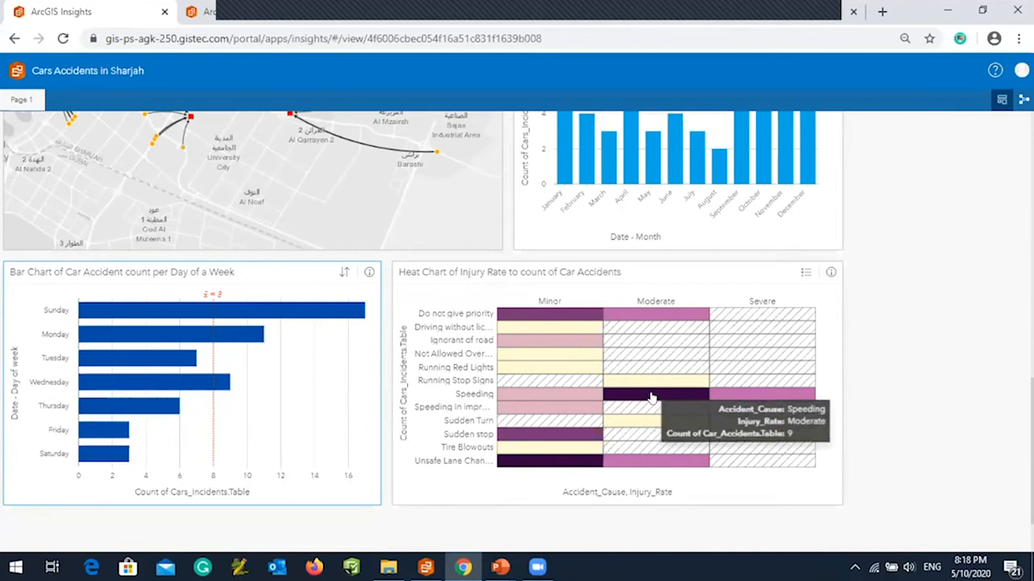
pyautogui.scroll(3, 964, 411)
pyautogui.scroll(10, 517, 331)
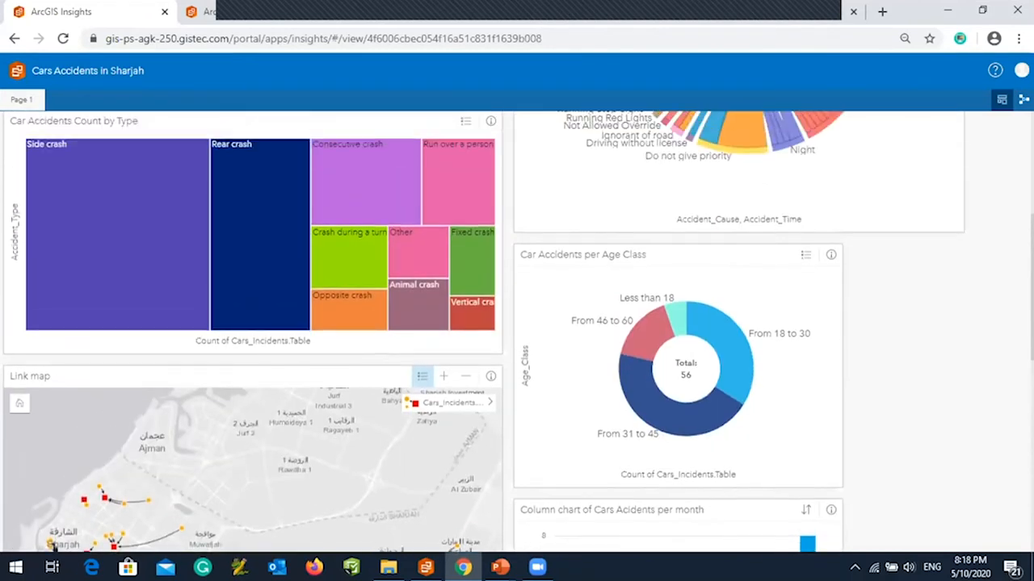
pyautogui.scroll(2, 517, 331)
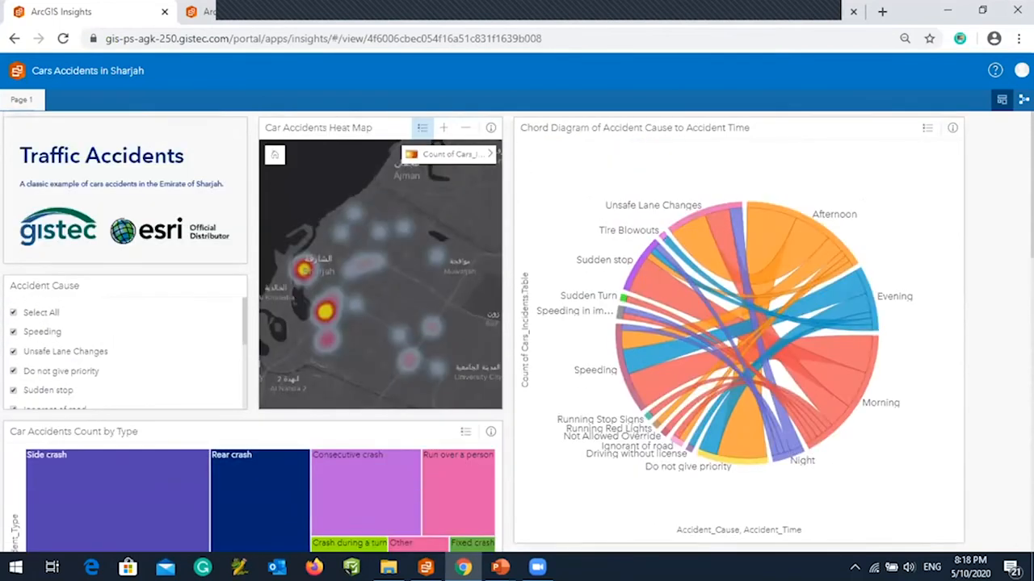
# In the COVID-19 Pandemic report, highlight the flight routes departing from Japan and check the map legend.
pyautogui.click(231, 11)
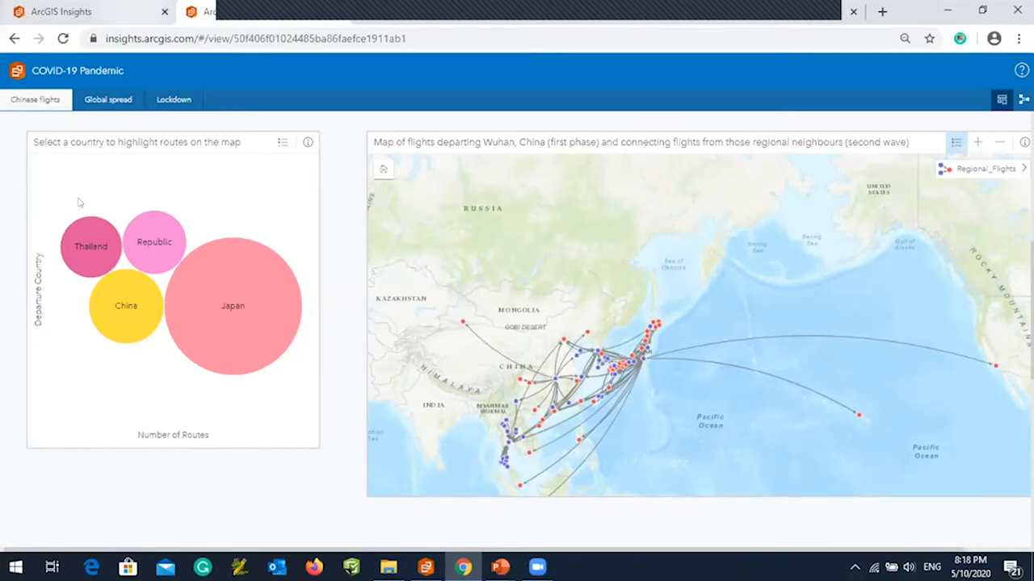
pyautogui.click(183, 318)
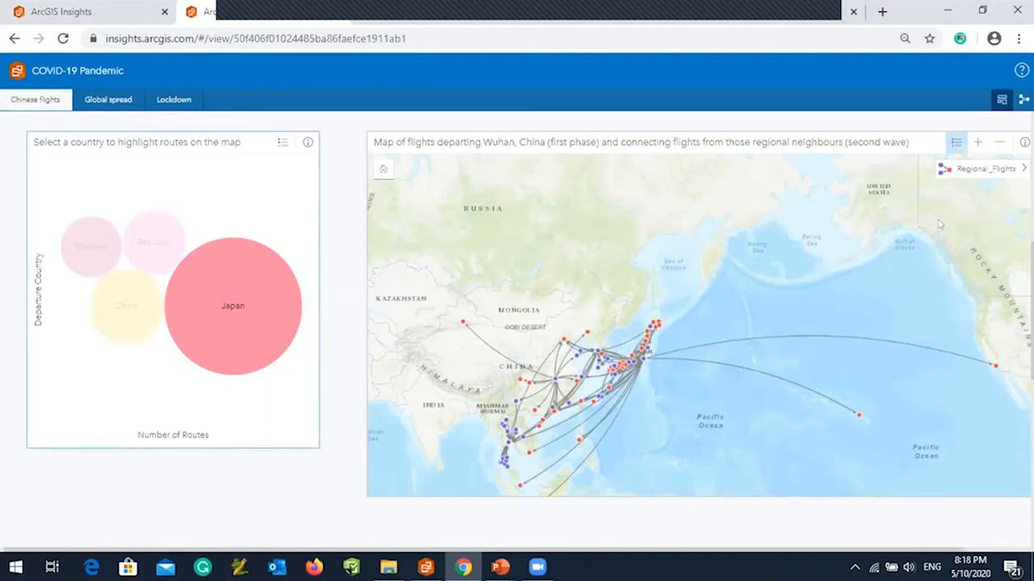
pyautogui.click(1022, 168)
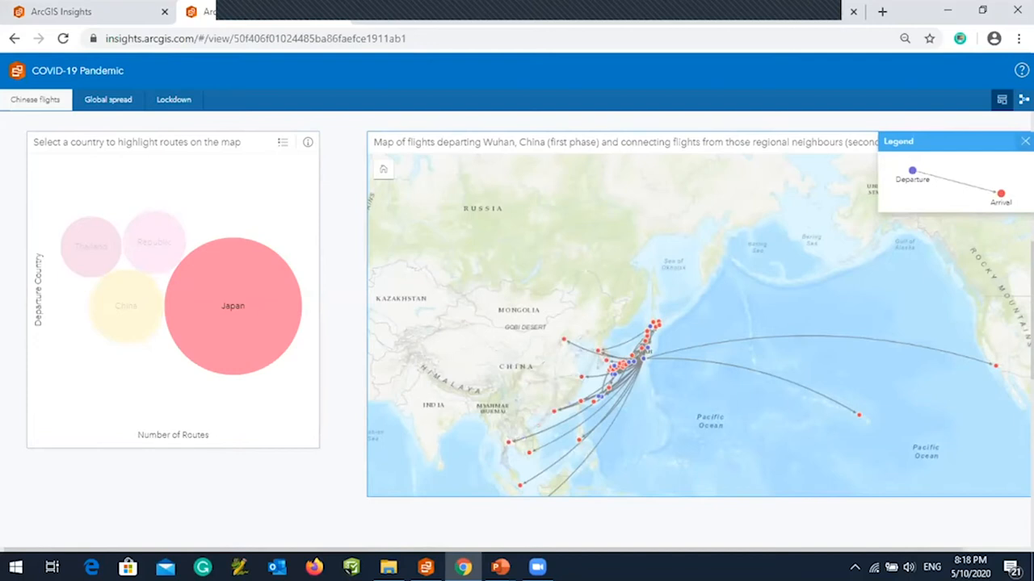
pyautogui.click(1024, 141)
# Highlight the flight routes departing from the Republic of Korea, followed by those from Thailand.
pyautogui.moveTo(206, 282)
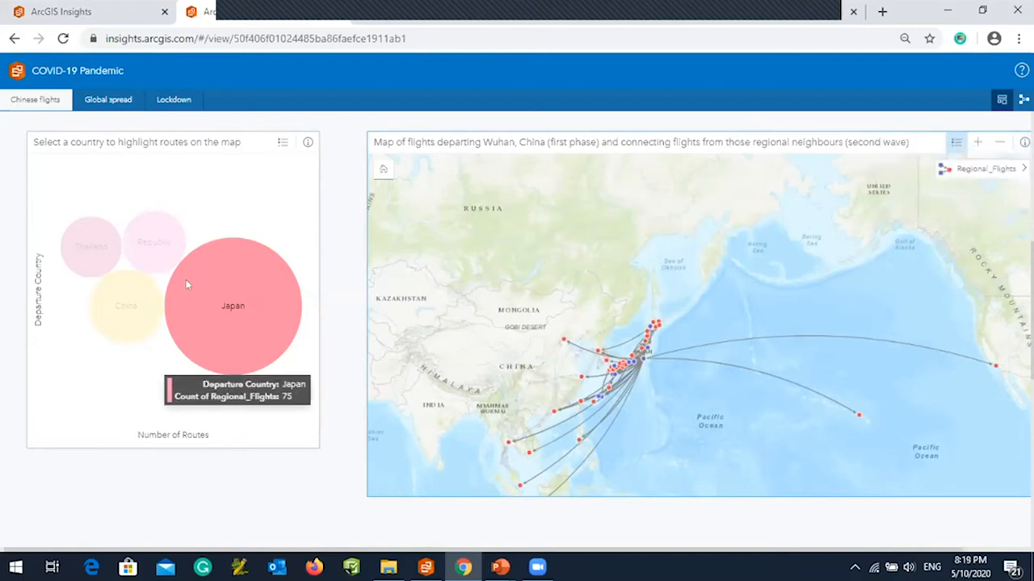
pyautogui.click(158, 262)
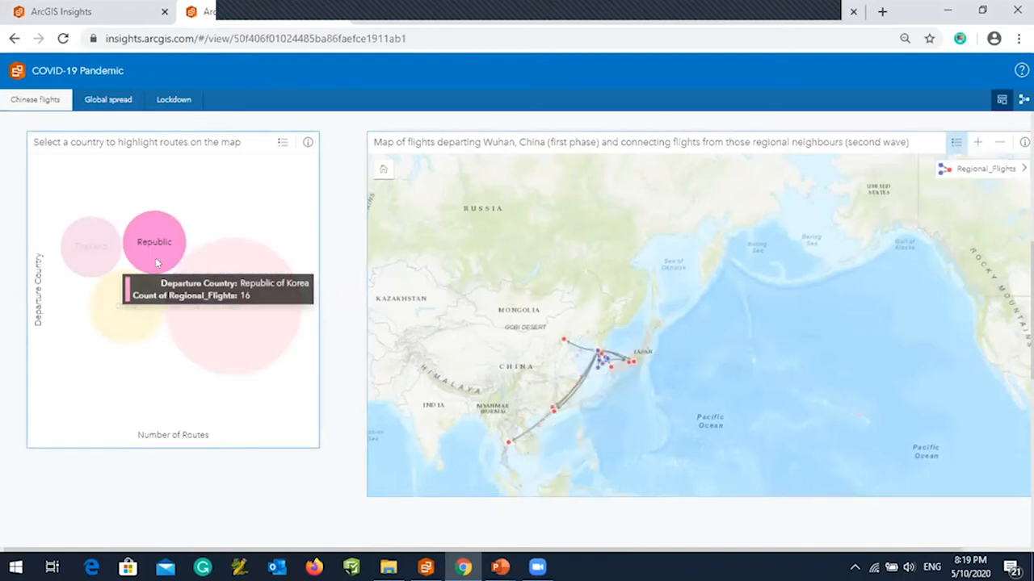
pyautogui.click(95, 251)
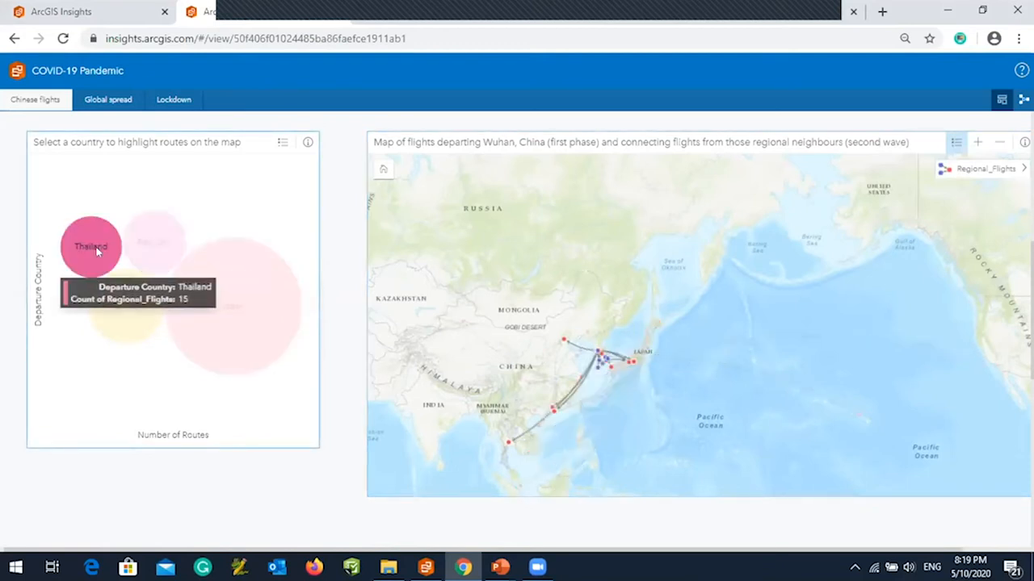
# Clear the Thailand route highlight and go to the Flights out of China map further down the page.
pyautogui.click(97, 251)
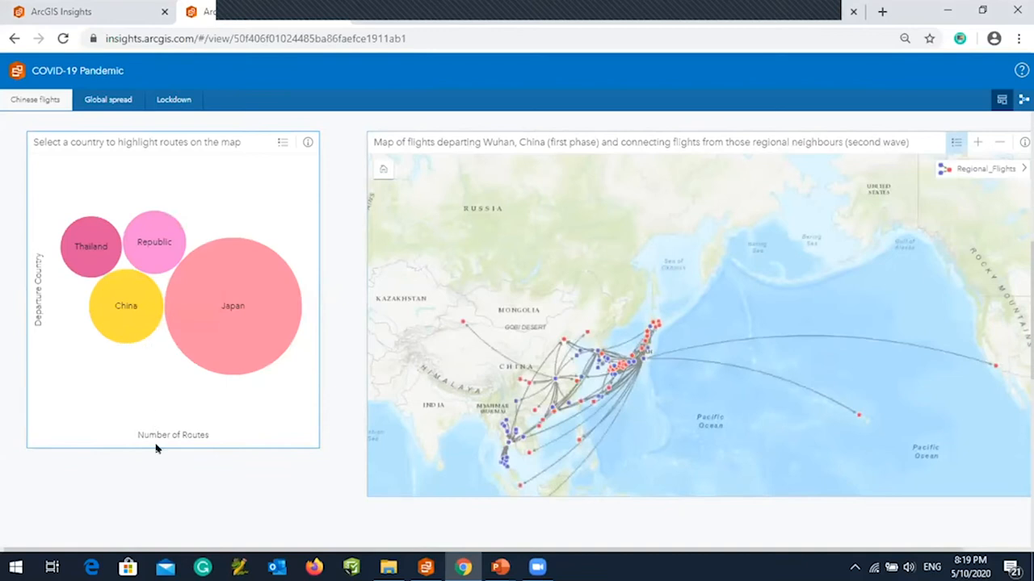
pyautogui.scroll(-2, 162, 493)
pyautogui.scroll(-3, 162, 493)
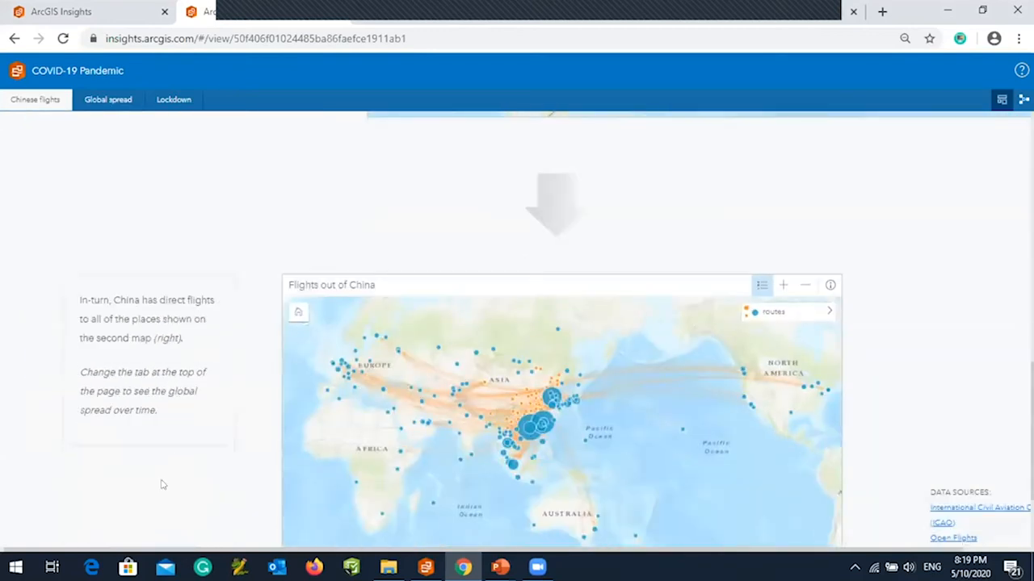
pyautogui.scroll(-1, 161, 485)
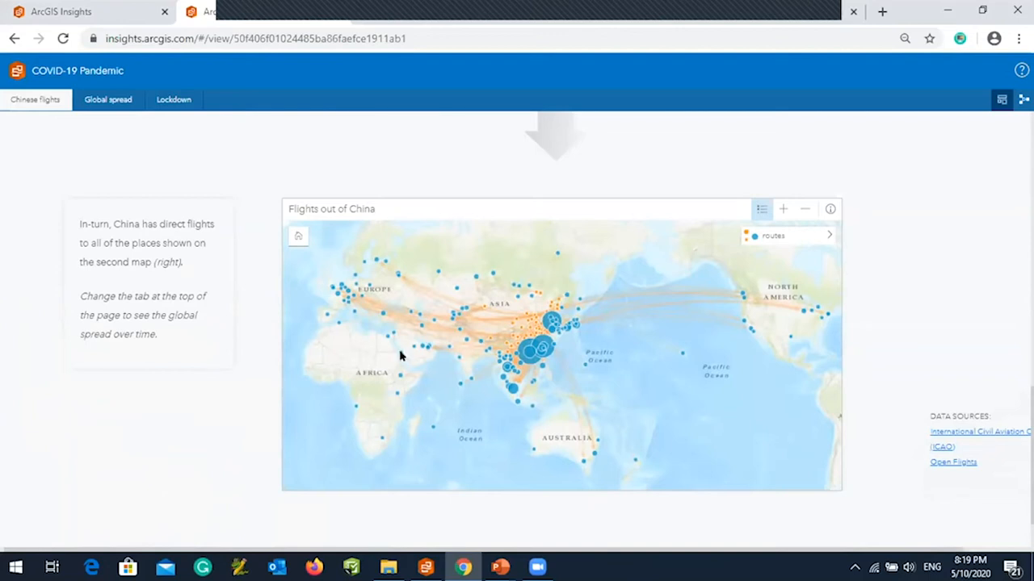
# On the Flights out of China map, inspect Dubai International Airport and view its connections with China.
pyautogui.scroll(1, 431, 347)
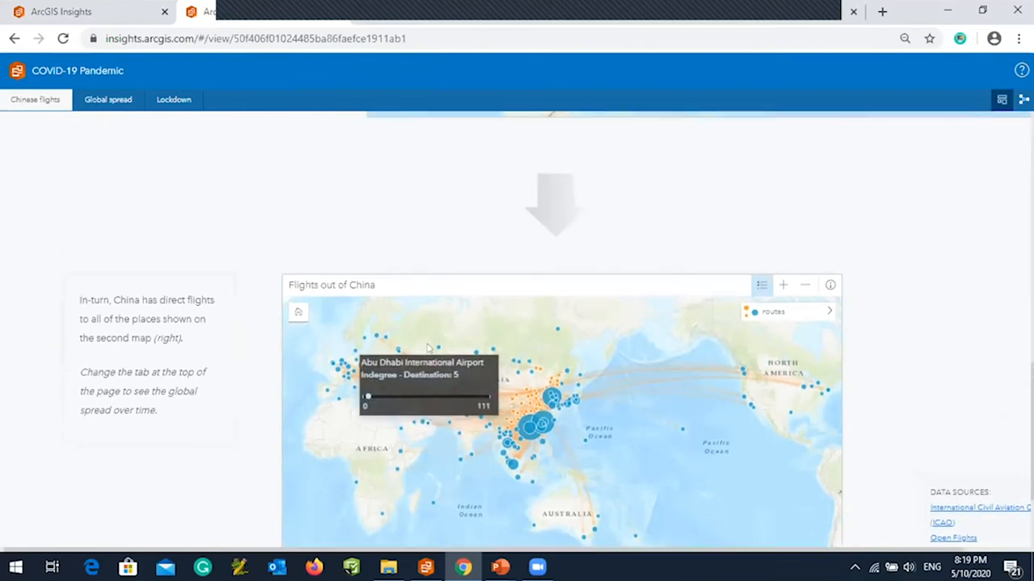
pyautogui.scroll(3, 423, 428)
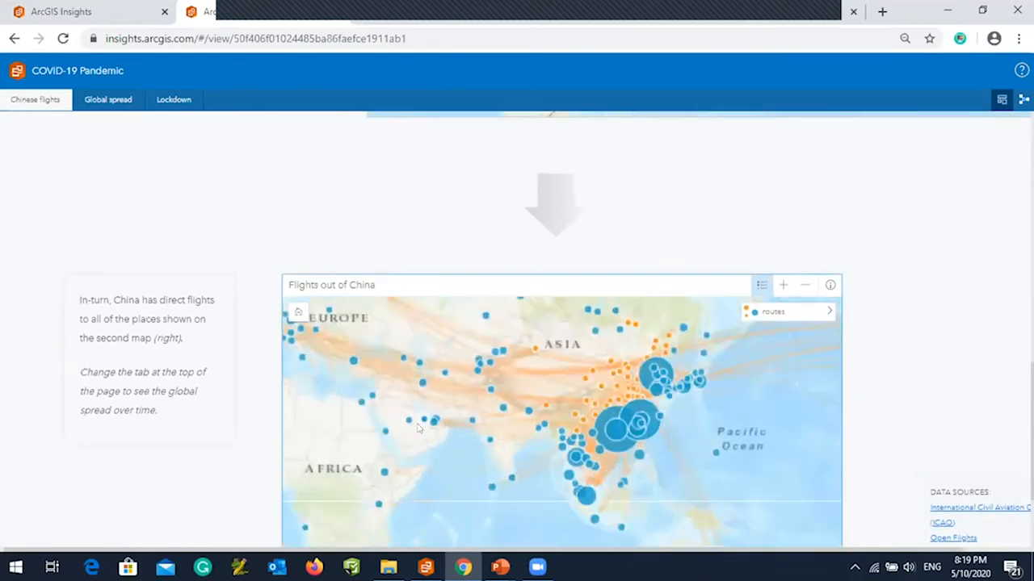
pyautogui.scroll(2, 422, 428)
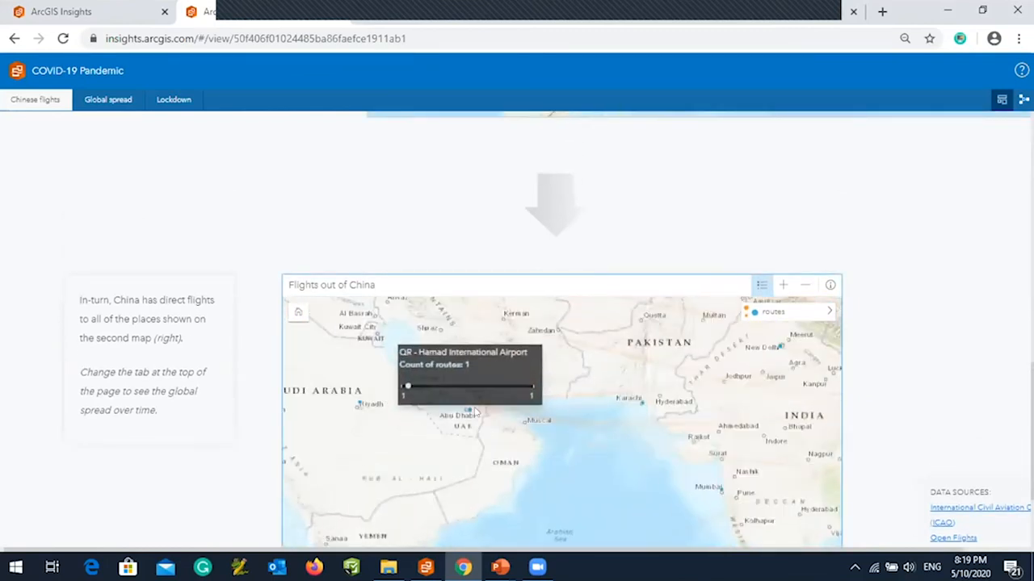
pyautogui.scroll(2, 396, 403)
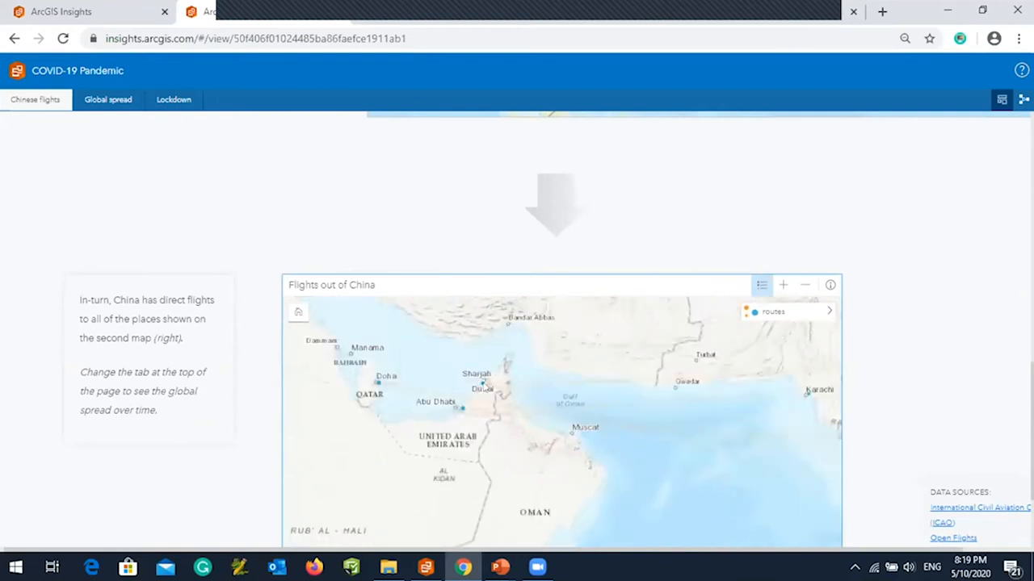
pyautogui.moveTo(483, 385)
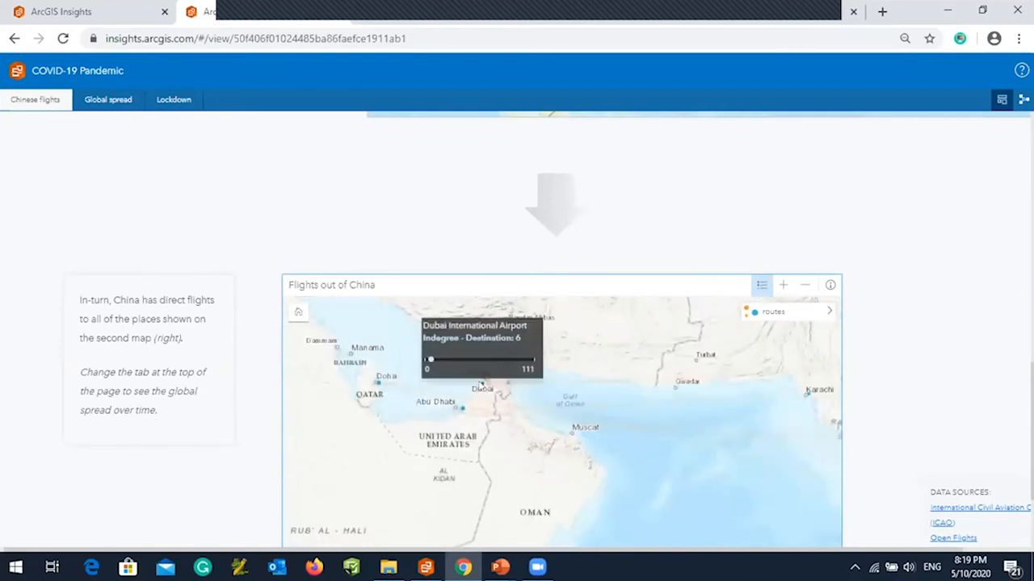
pyautogui.scroll(-3, 483, 388)
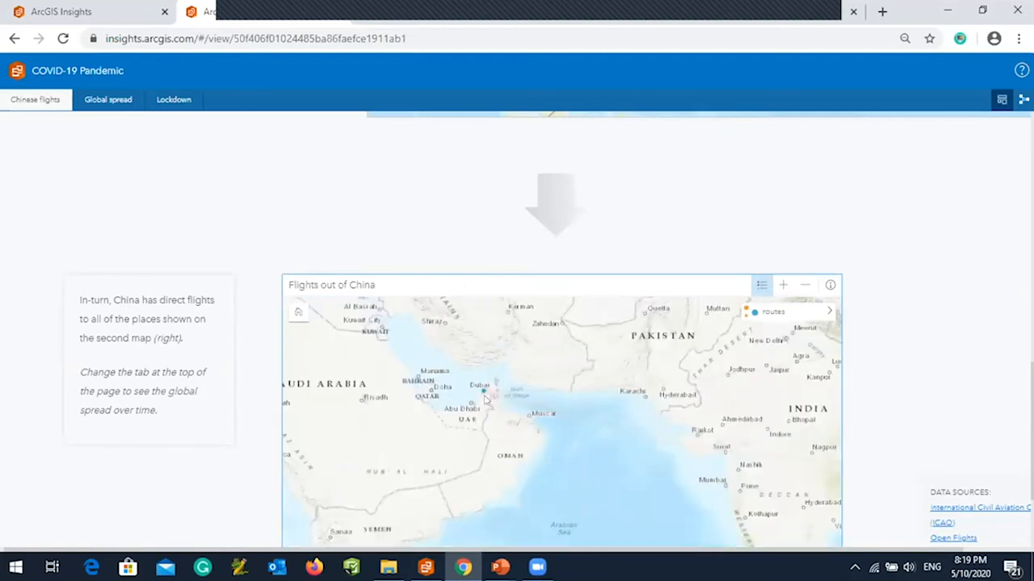
pyautogui.scroll(-1, 485, 399)
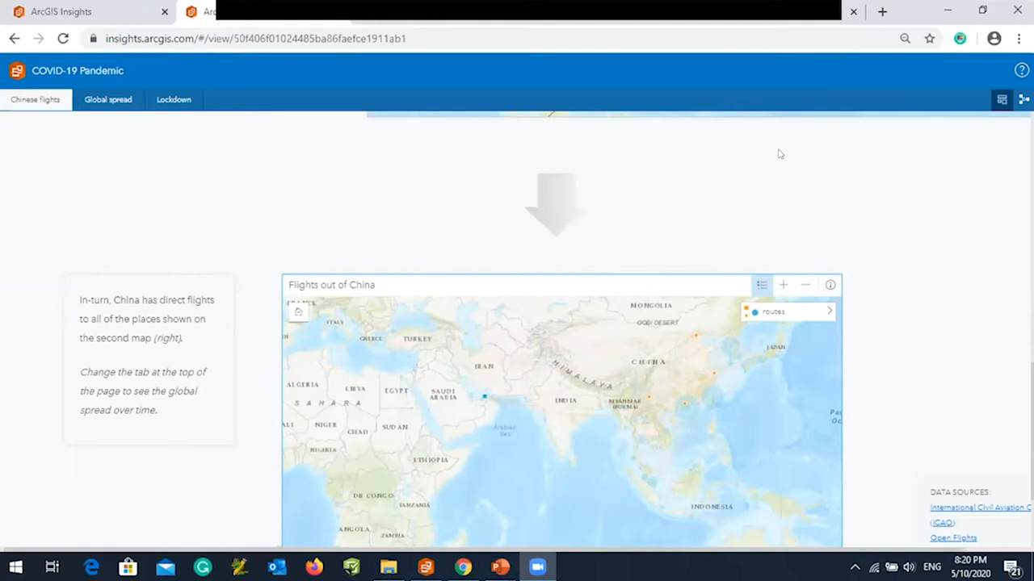
# Switch to the ArcGIS Insights gallery page and expand its list of example categories.
pyautogui.click(667, 20)
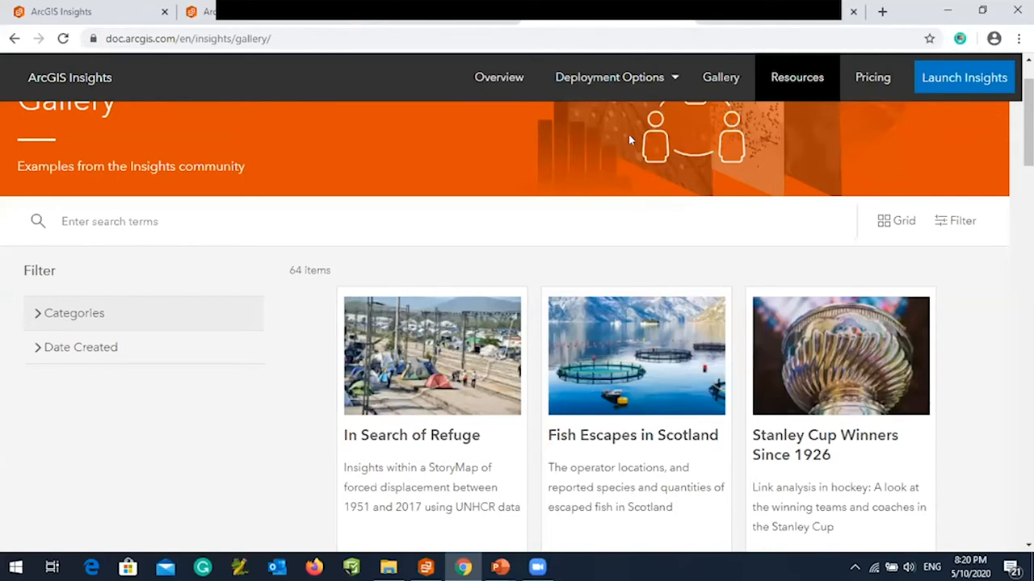
pyautogui.click(90, 313)
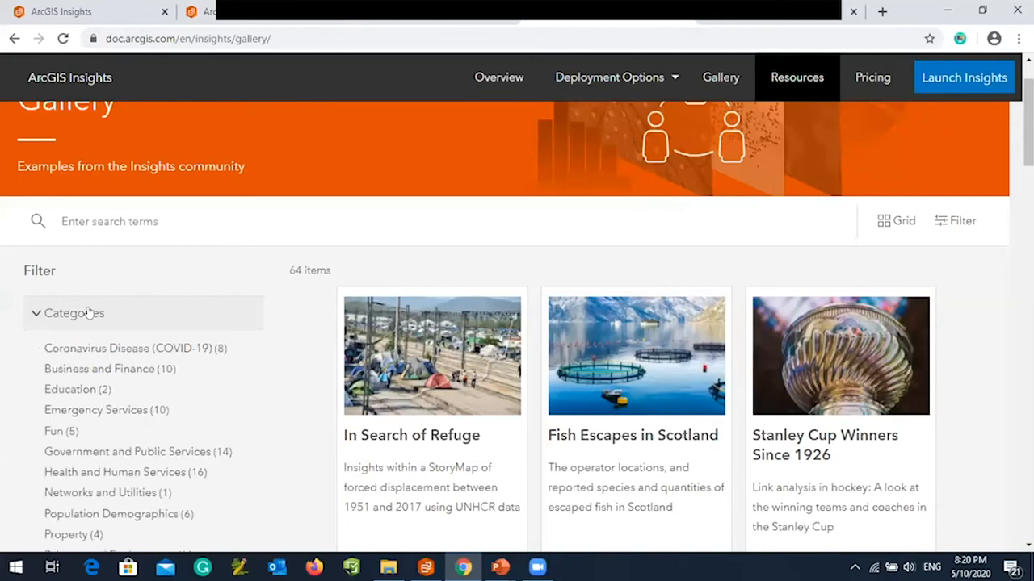
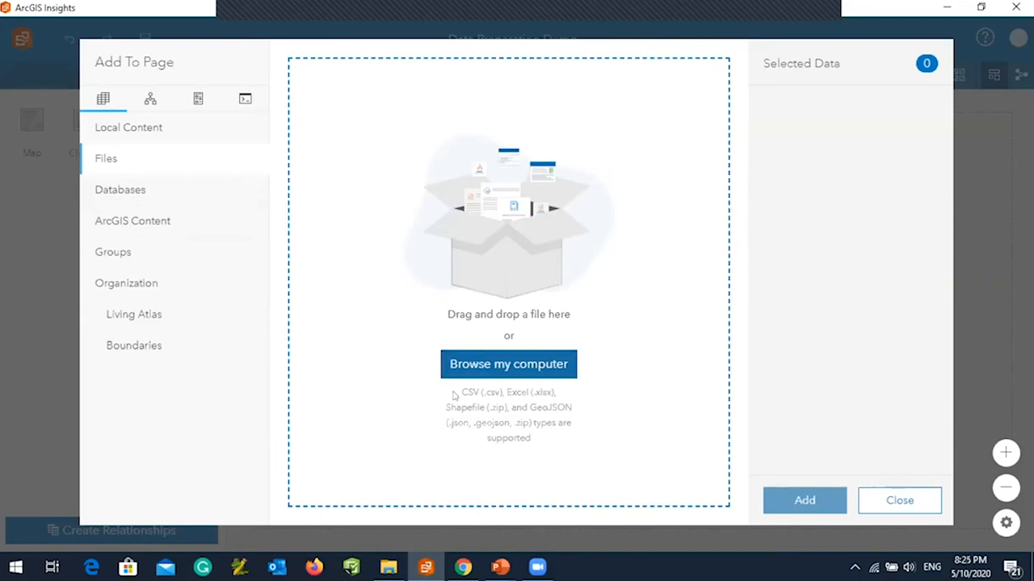
# In the data sources for the page, view the DemoData database's details and tables, and browse the ArcGIS content.
pyautogui.click(117, 199)
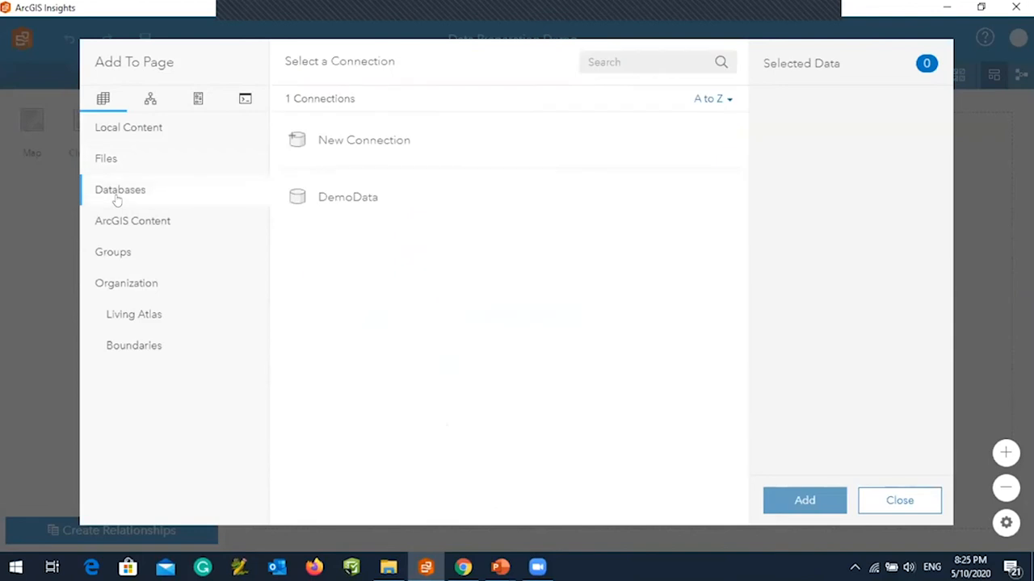
pyautogui.click(675, 196)
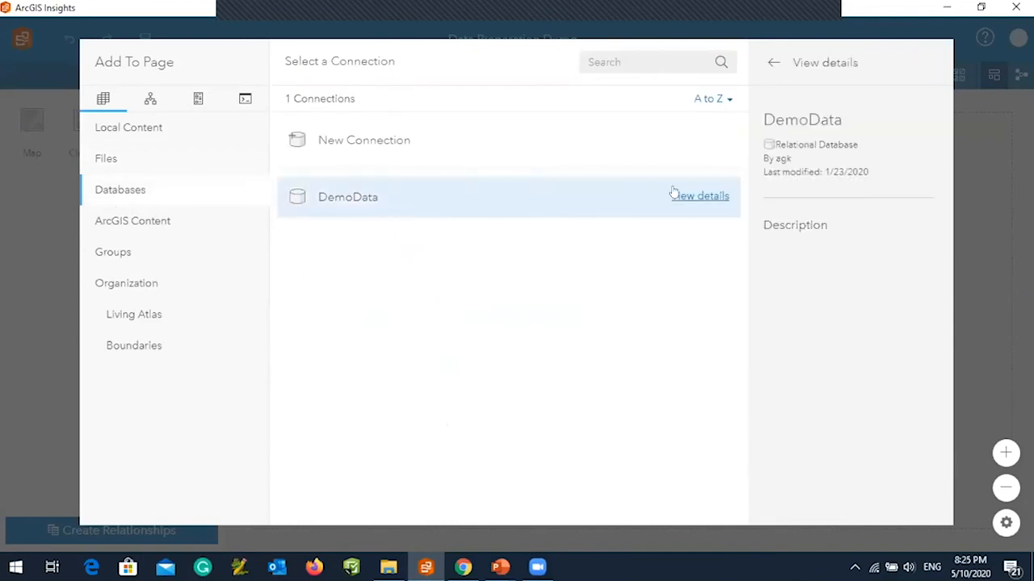
pyautogui.click(363, 199)
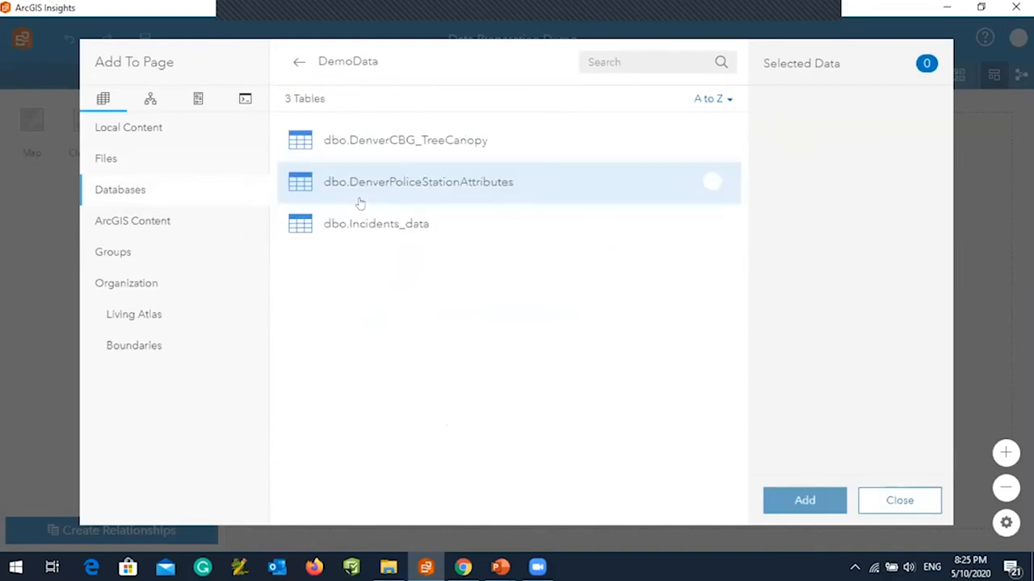
pyautogui.click(137, 229)
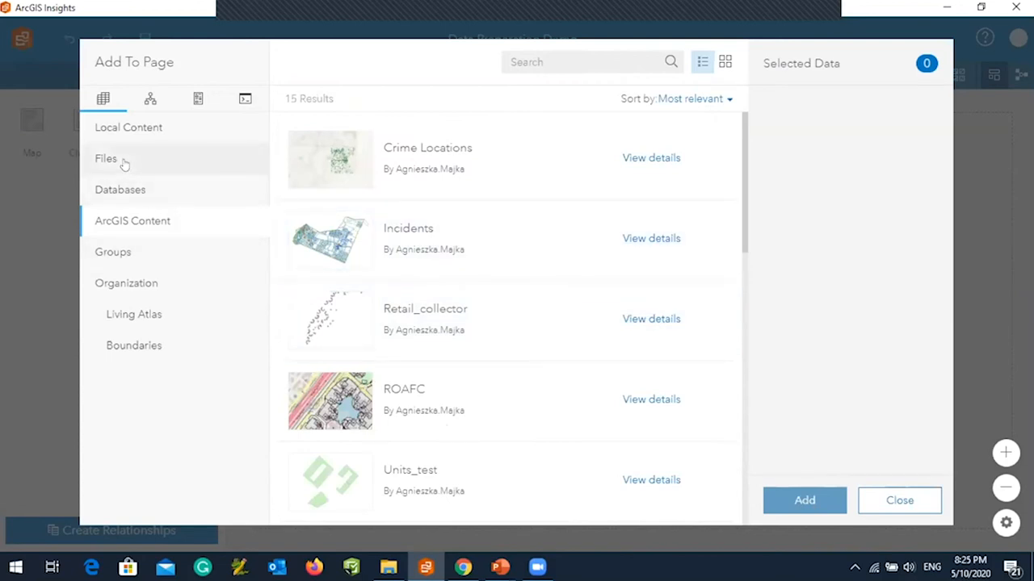
# Add the local files Cars_Incidents_Attributes.xlsx and Cars_Incidents_Location.xlsx to the Sharjah page.
pyautogui.click(124, 161)
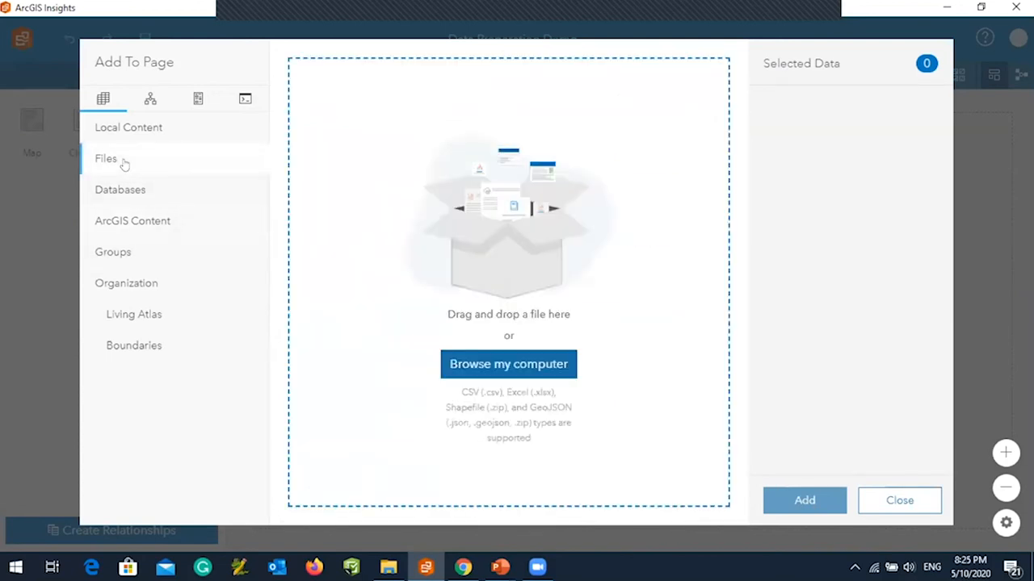
pyautogui.click(517, 368)
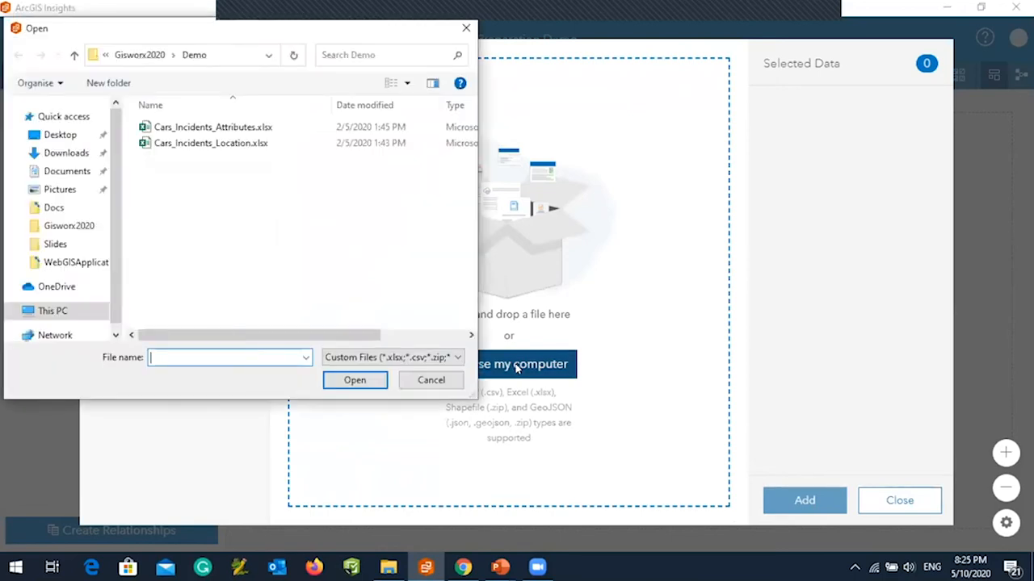
pyautogui.click(248, 129)
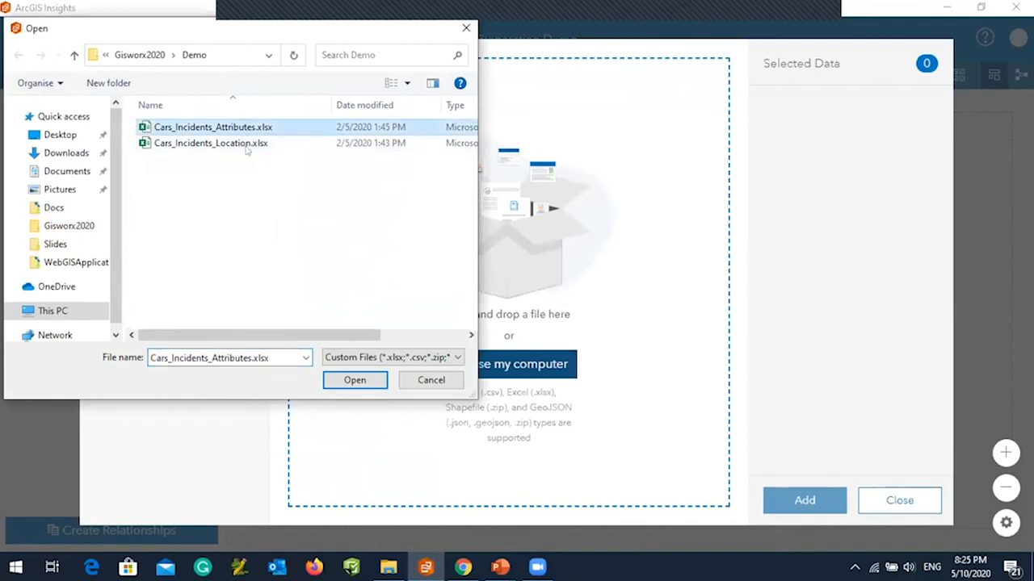
pyautogui.keyDown('shift'); pyautogui.click(230, 145); pyautogui.keyUp('shift')
pyautogui.click(359, 382)
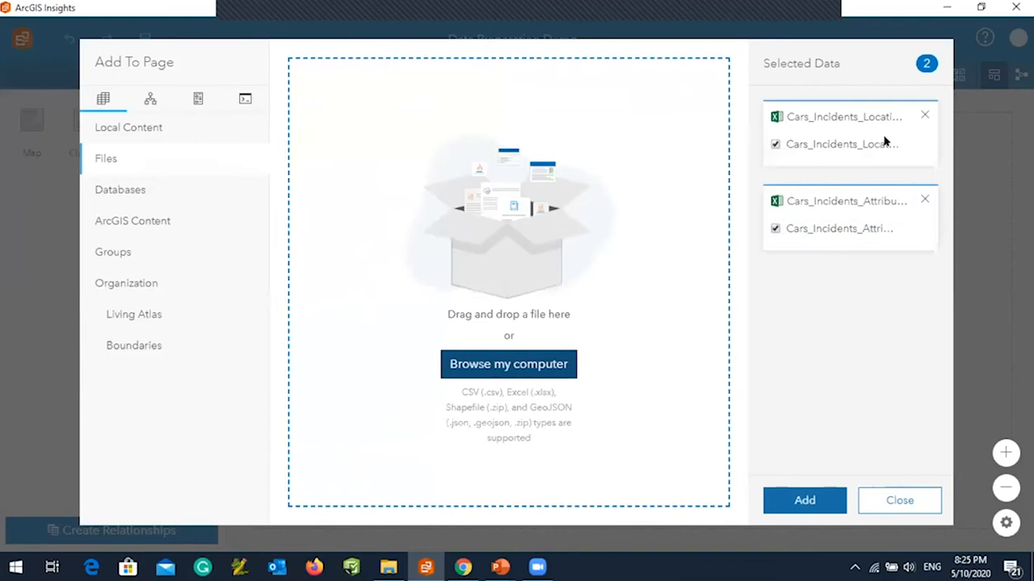
pyautogui.click(783, 504)
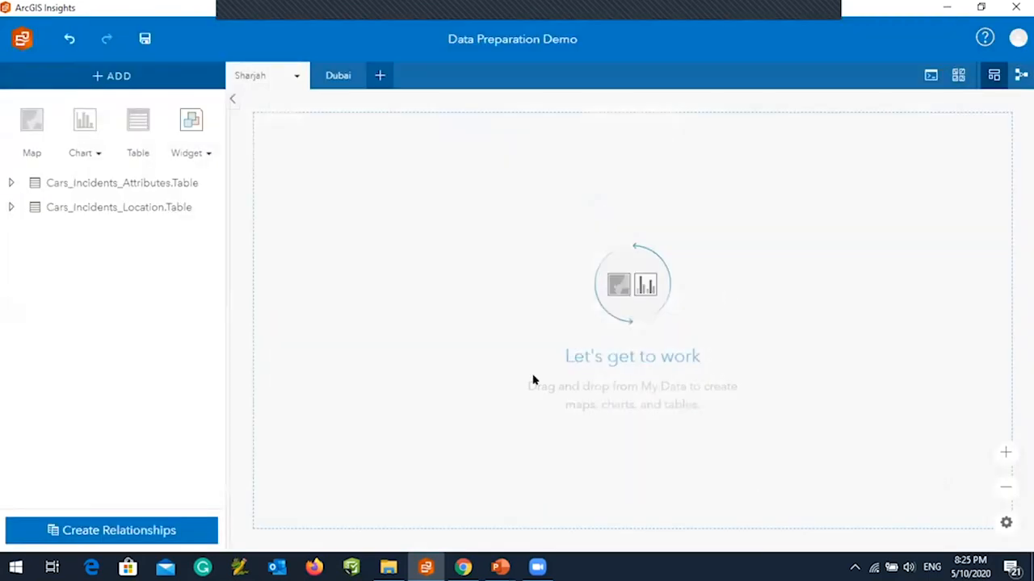
# Review the fields of the Cars_Incidents_Attributes table, followed by those of the Cars_Incidents_Location table.
pyautogui.click(10, 182)
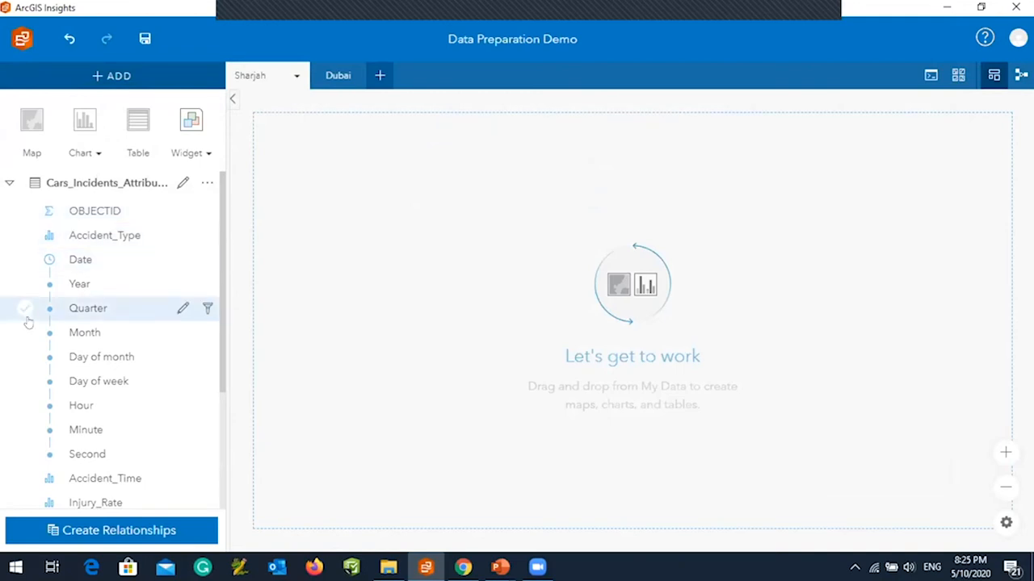
pyautogui.click(8, 185)
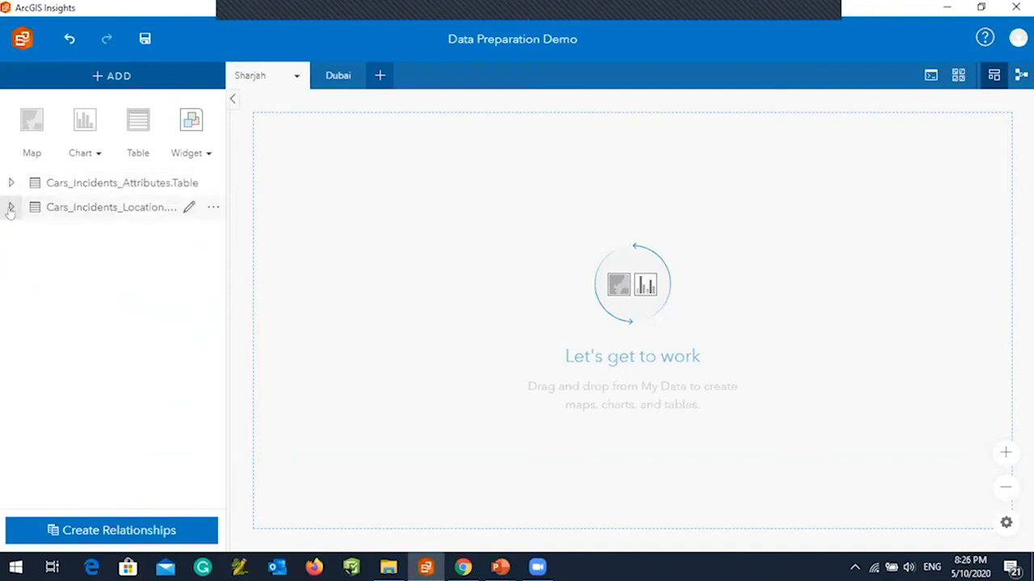
pyautogui.click(10, 207)
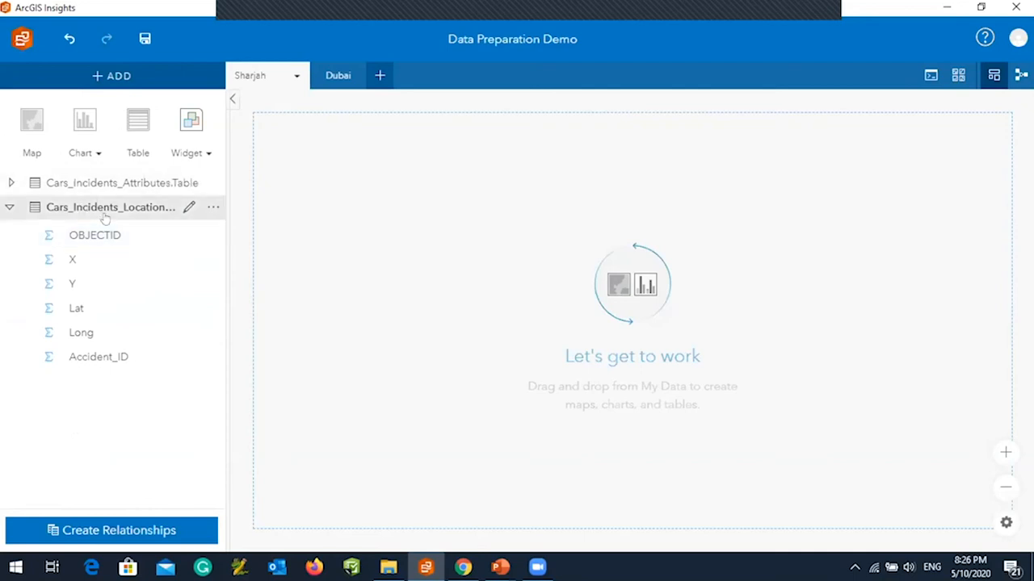
# Set up a new relationship between the Cars_Incidents_Location and Cars_Incidents_Attributes tables.
pyautogui.click(105, 529)
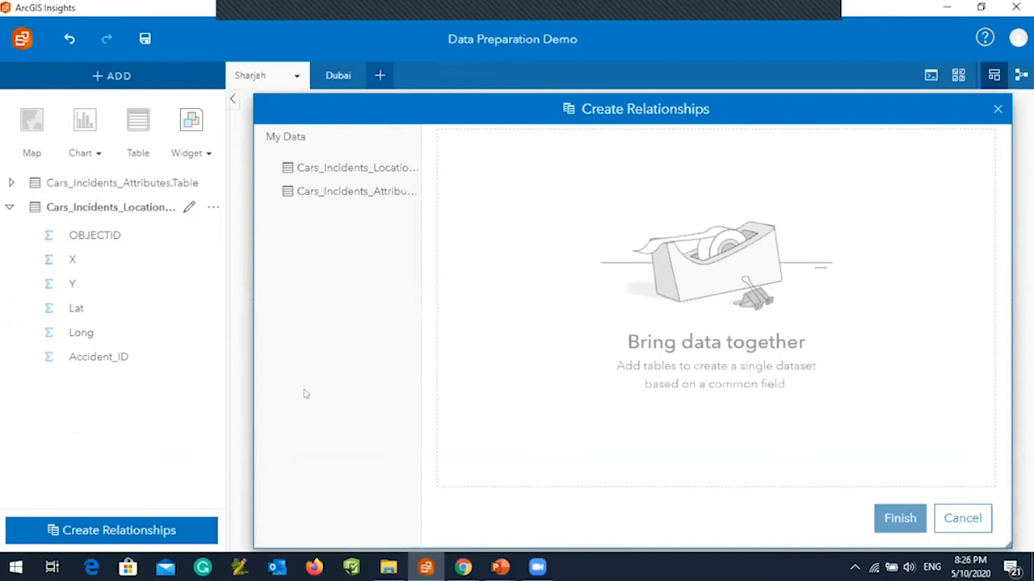
pyautogui.click(298, 172)
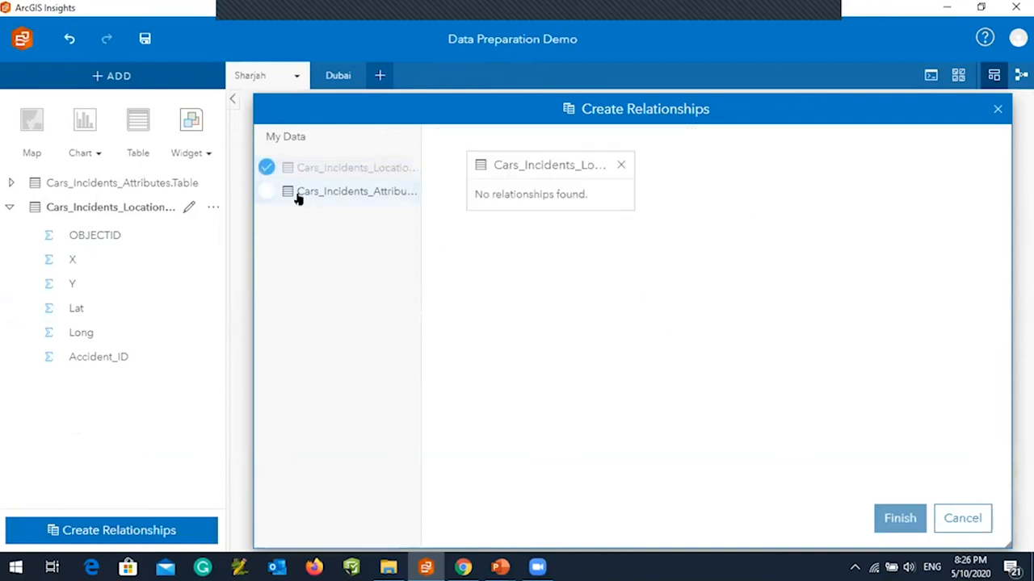
pyautogui.click(296, 196)
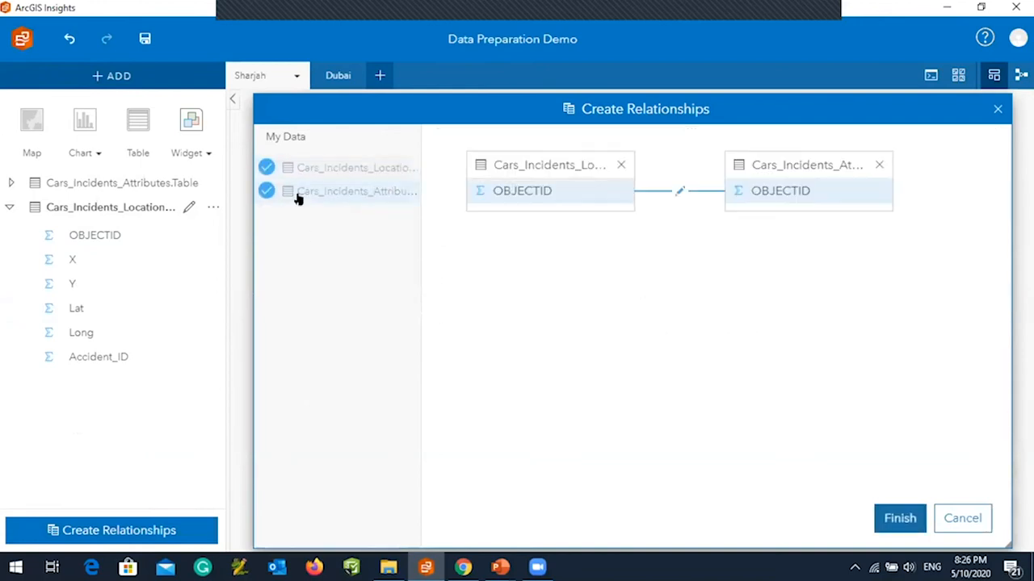
# Complete the relationship using Accident_ID as the common field in both tables, and expand the resulting joined dataset.
pyautogui.click(678, 191)
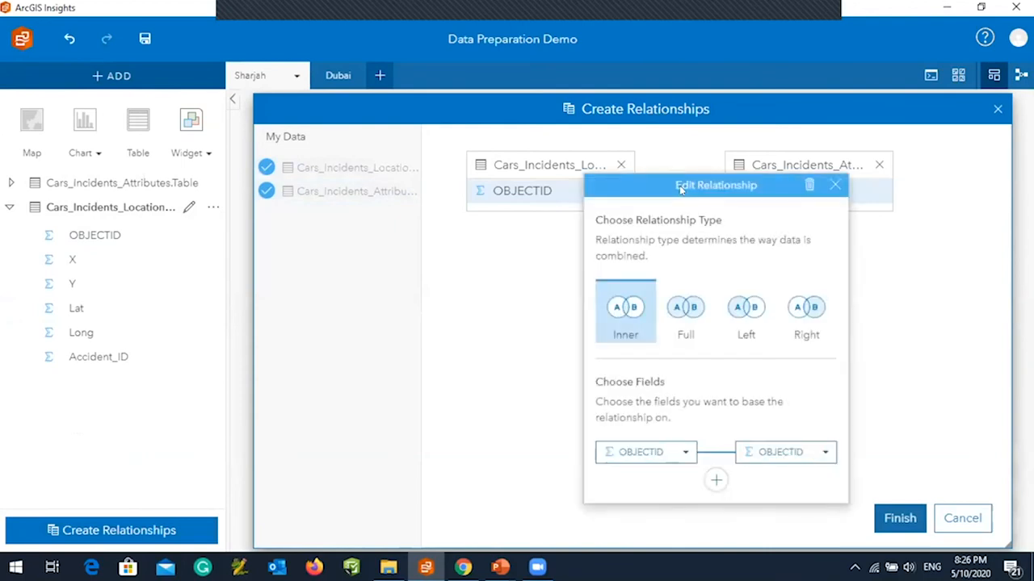
pyautogui.click(683, 453)
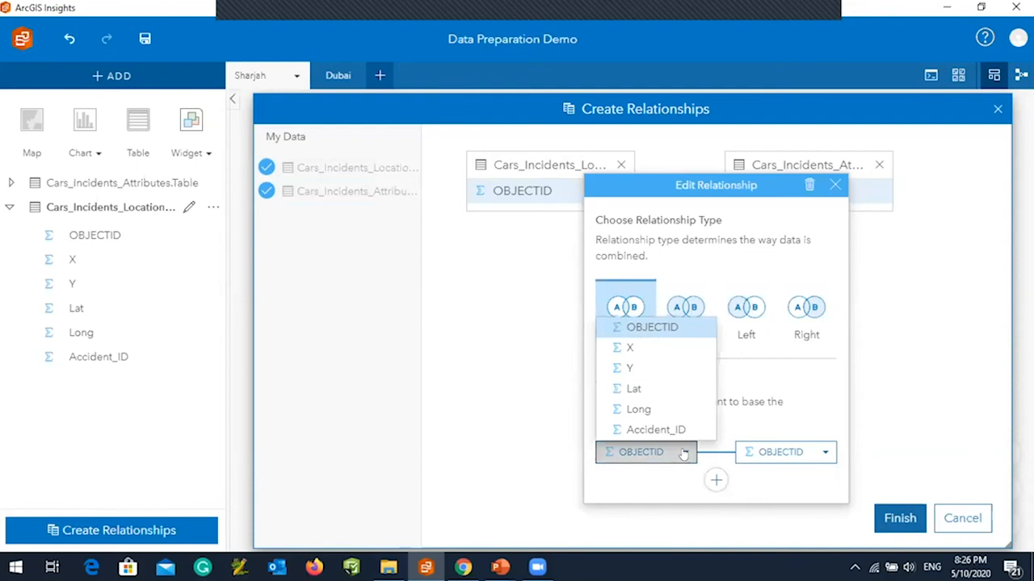
pyautogui.click(671, 434)
pyautogui.click(820, 456)
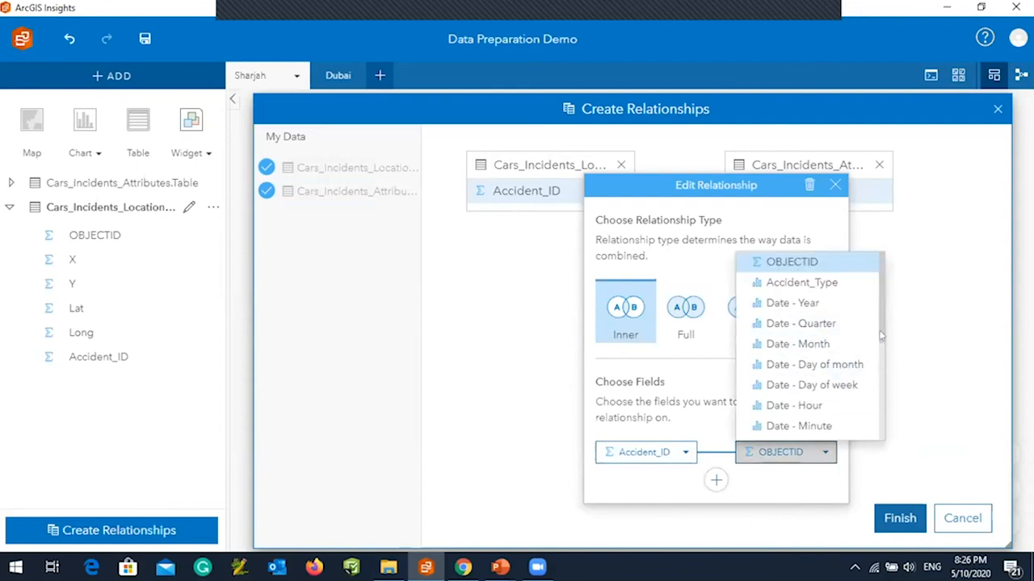
pyautogui.scroll(-3, 878, 355)
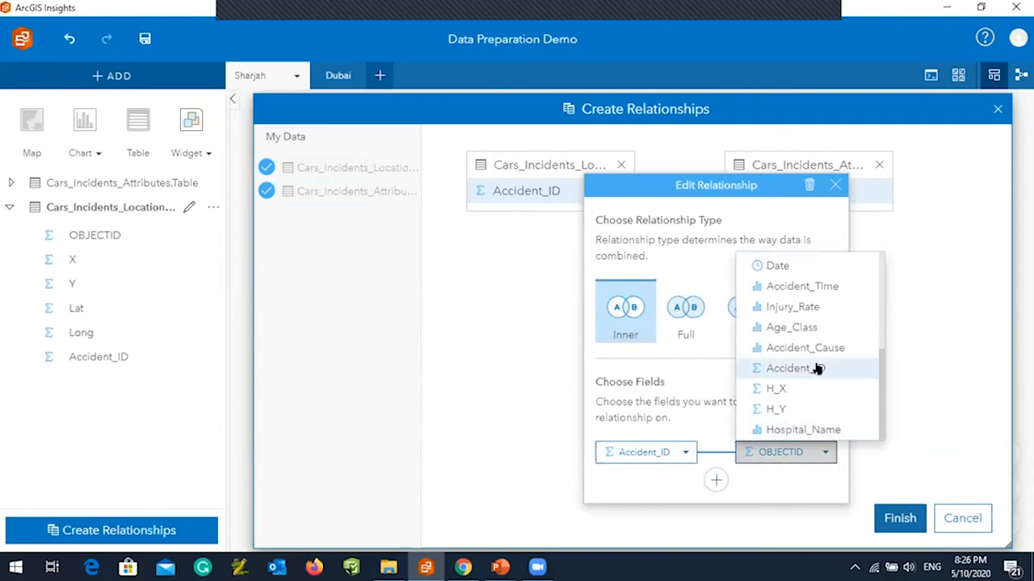
pyautogui.click(818, 368)
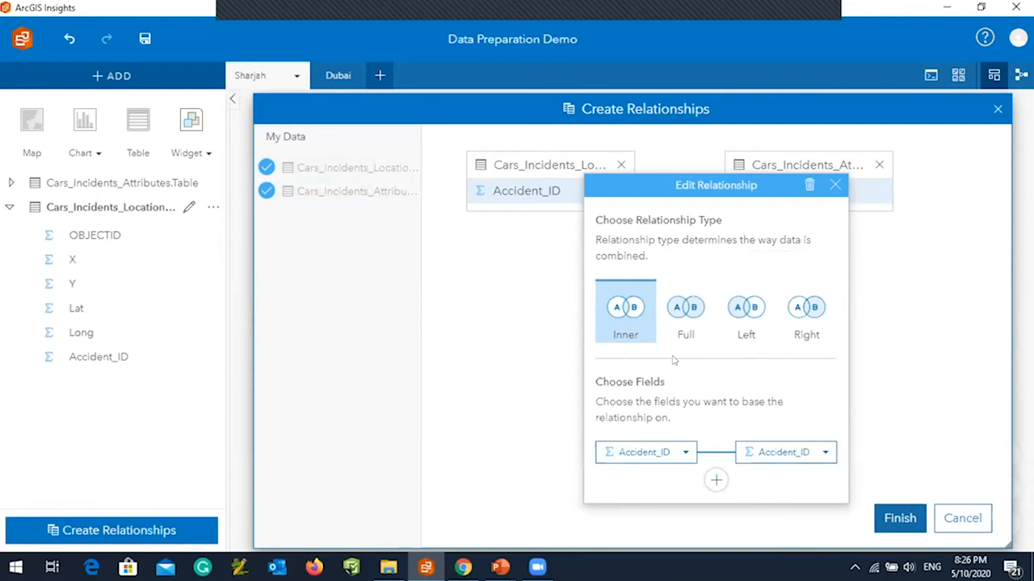
pyautogui.click(905, 518)
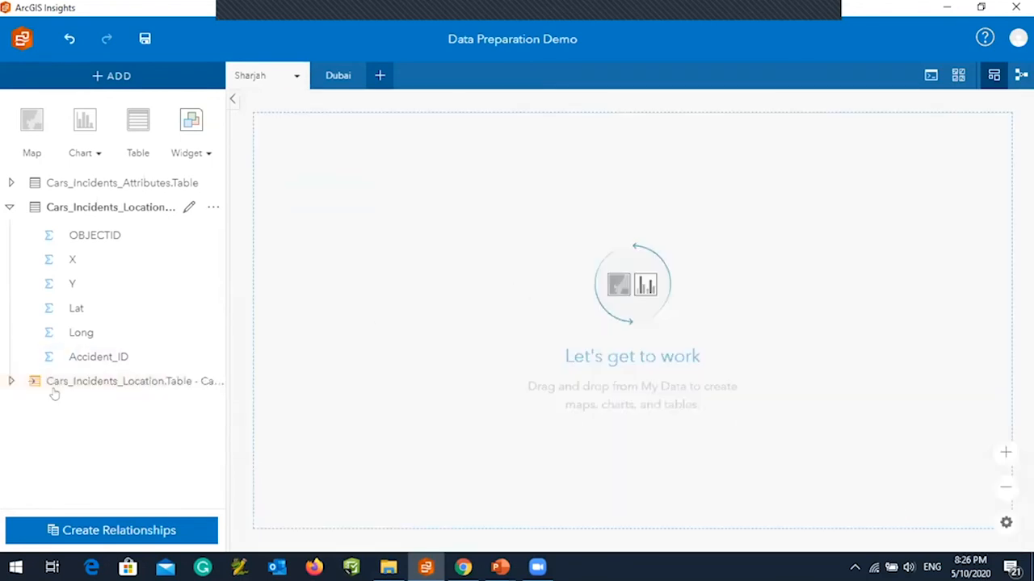
pyautogui.click(9, 382)
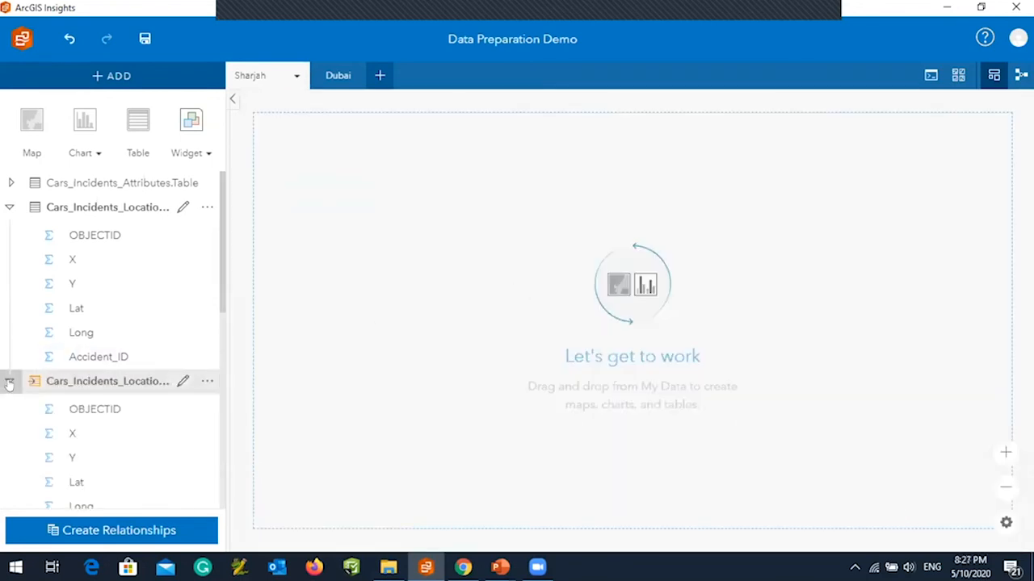
# Start enabling location on the joined dataset by coordinates, using the X field for longitude and the Y field for latitude.
pyautogui.moveTo(222, 287); pyautogui.dragTo(215, 334)
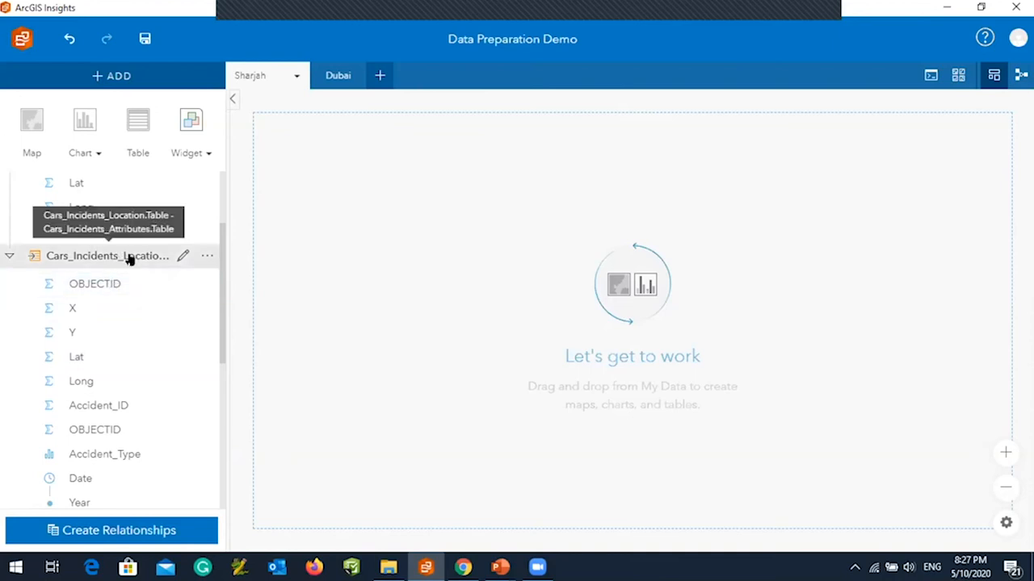
pyautogui.click(203, 255)
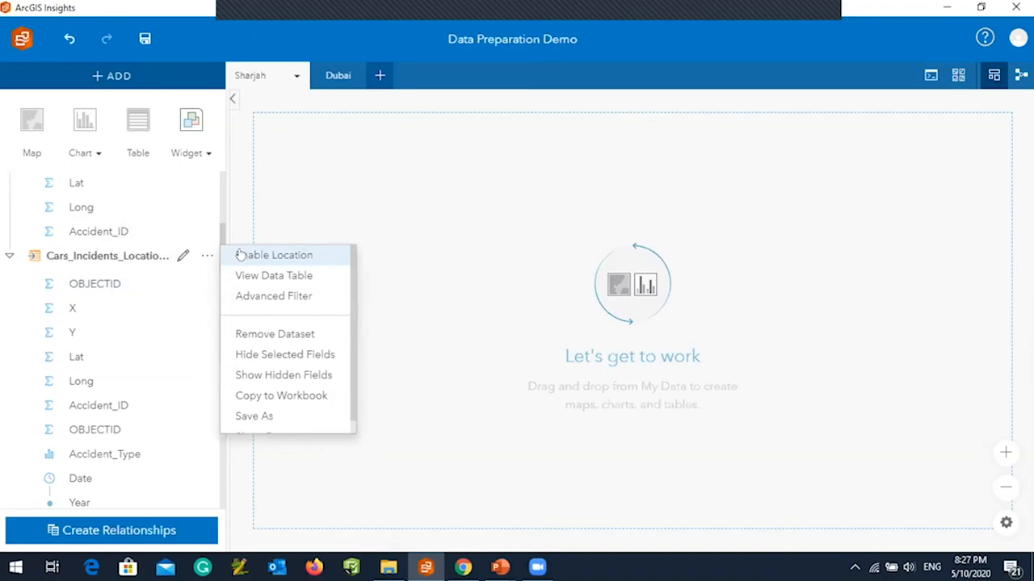
pyautogui.click(241, 255)
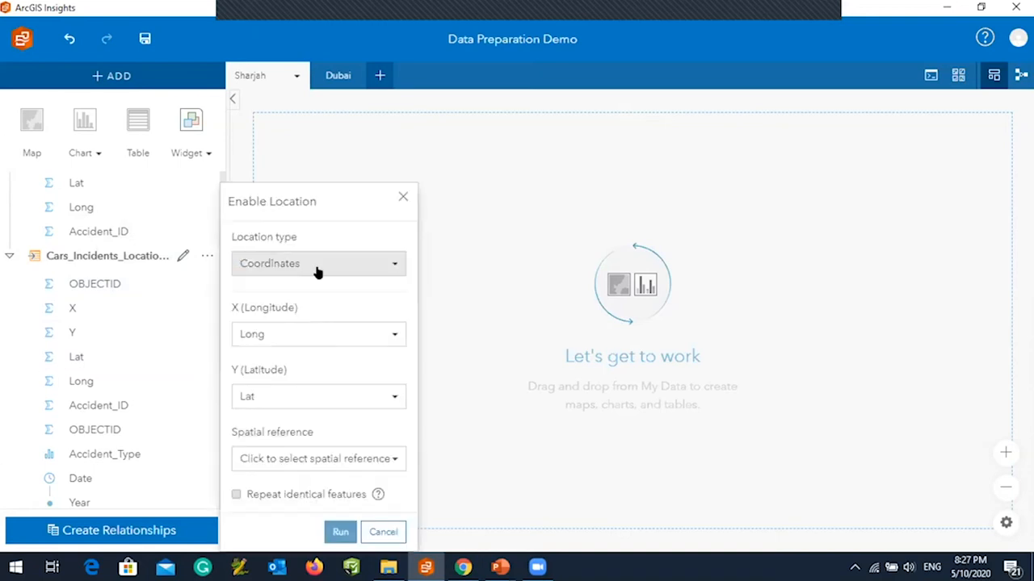
pyautogui.click(391, 263)
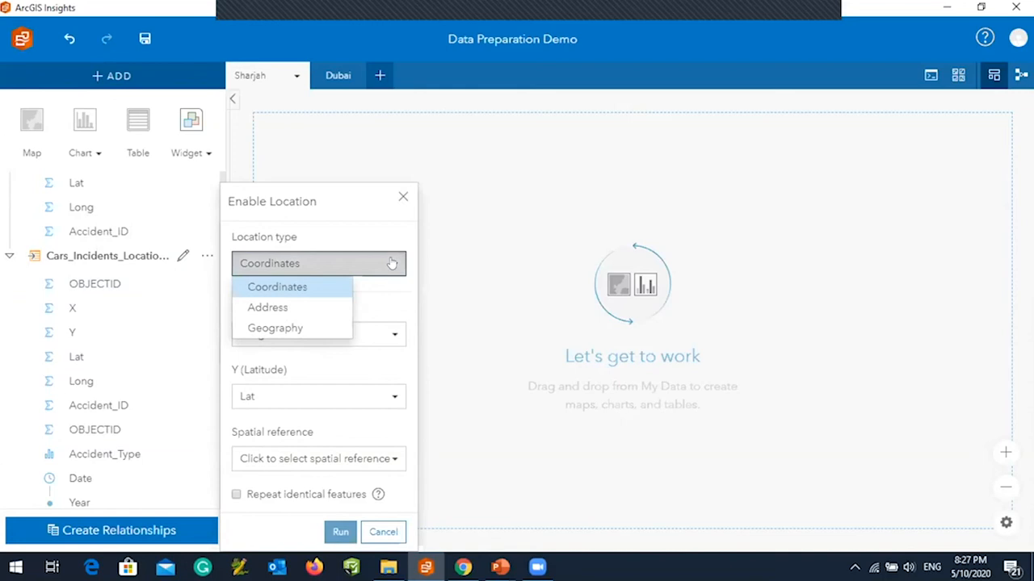
pyautogui.click(391, 264)
pyautogui.click(379, 334)
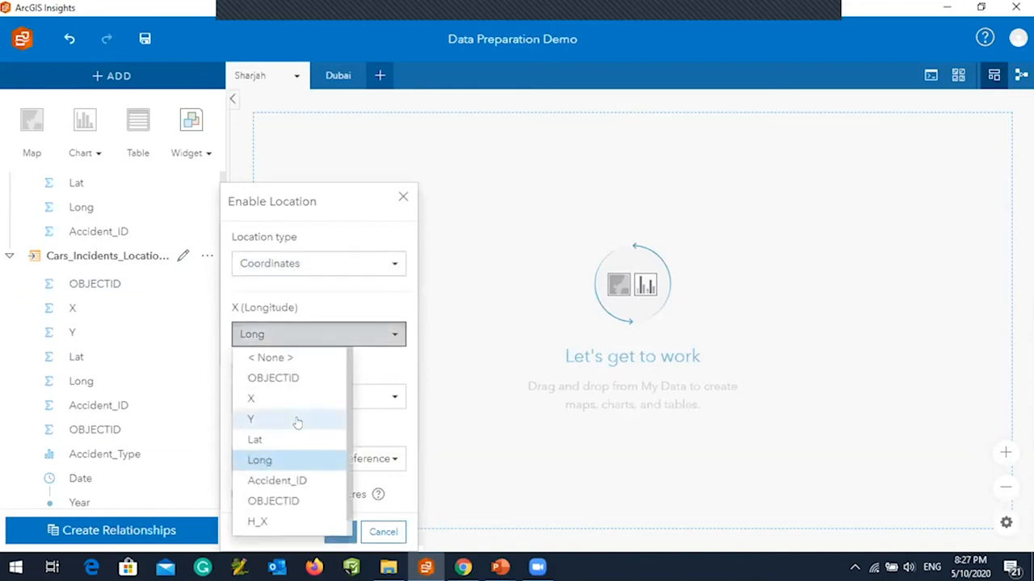
pyautogui.click(257, 398)
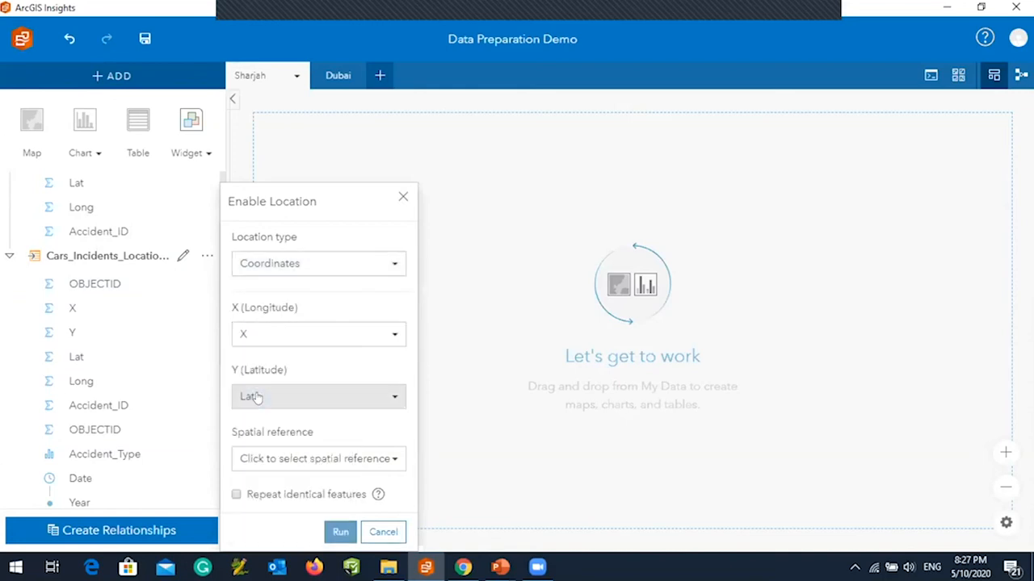
pyautogui.click(386, 398)
pyautogui.click(273, 270)
# Set the spatial reference to 3857 - WGS 1984 Web Mercator Auxiliary Sphere and run the location enablement.
pyautogui.click(257, 458)
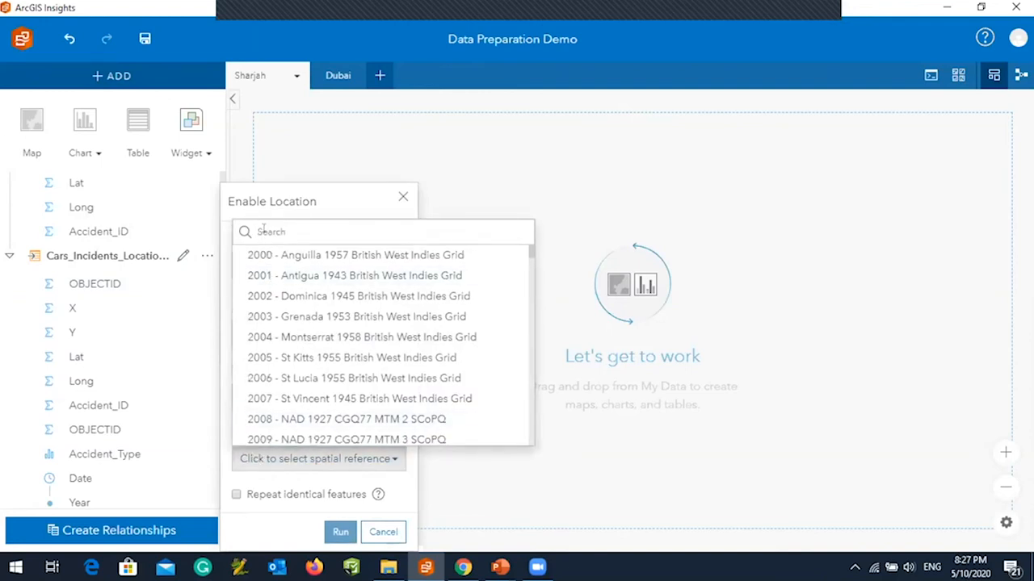
pyautogui.write('3857')
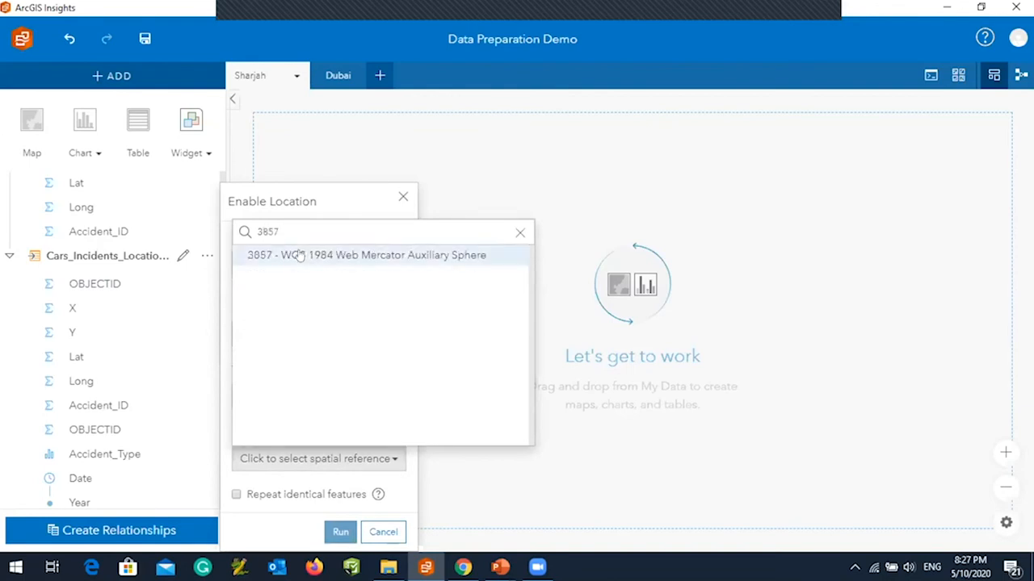
pyautogui.click(299, 256)
pyautogui.click(340, 532)
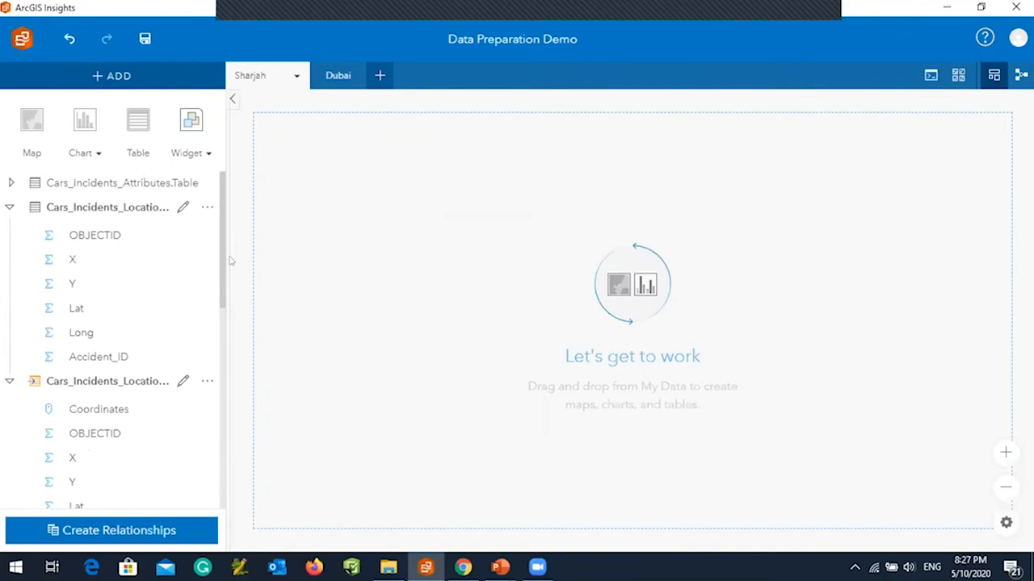
# Rename the joined dataset's Coordinates field to CoordinatesCars_Inc_Loc and create a map from it on the Sharjah page.
pyautogui.moveTo(223, 265); pyautogui.dragTo(221, 332)
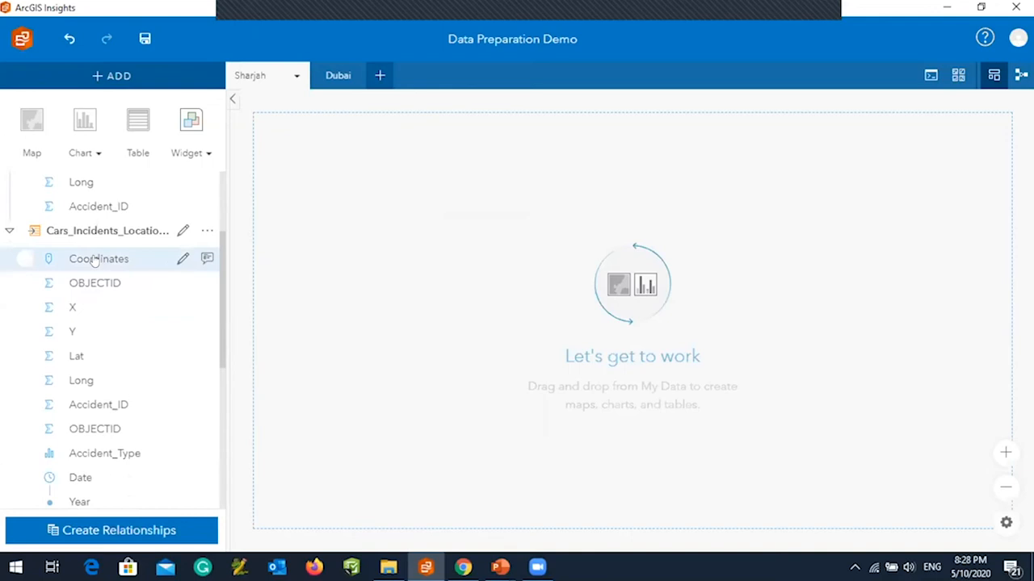
pyautogui.click(178, 263)
pyautogui.click(178, 260)
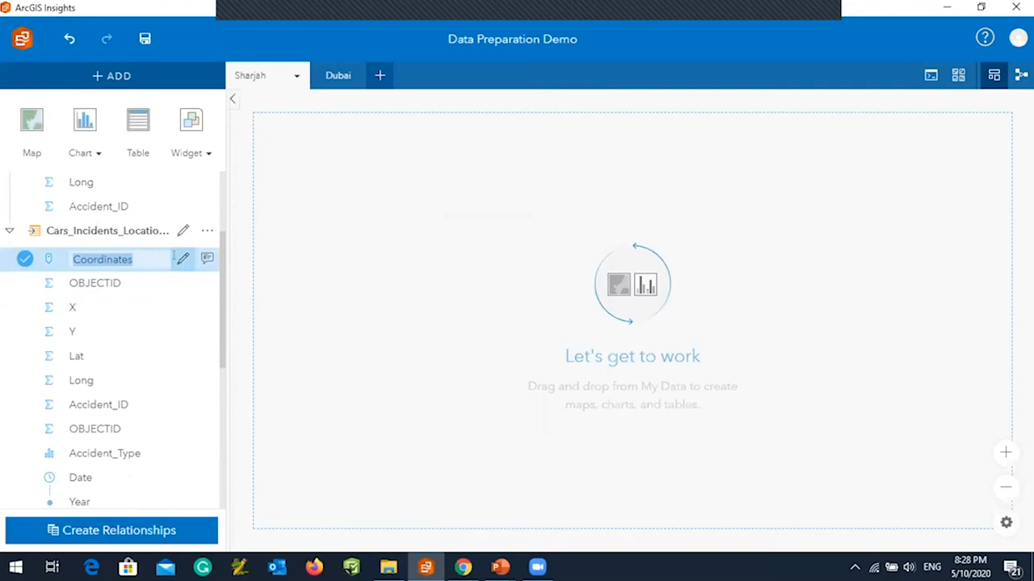
pyautogui.click(139, 257)
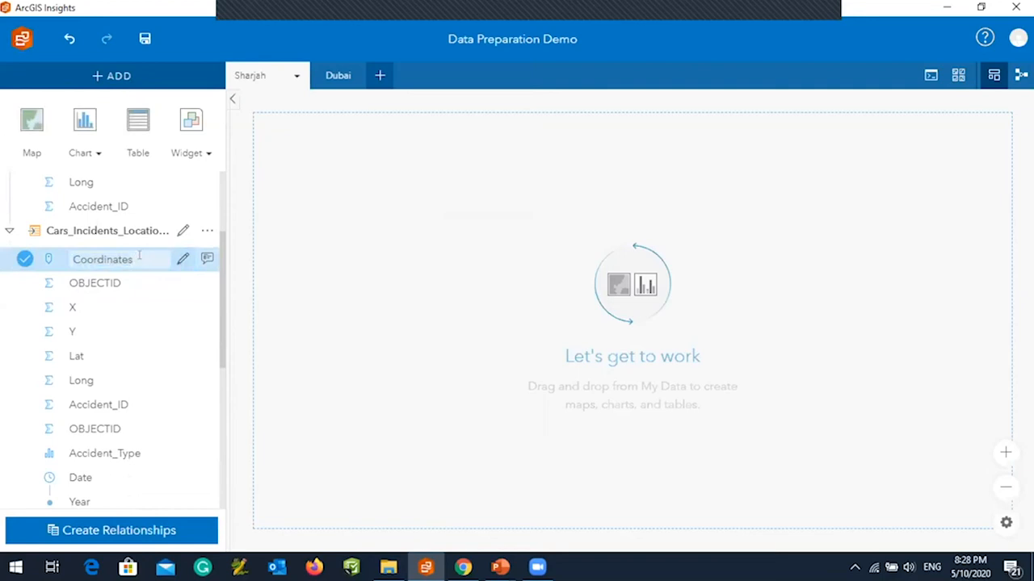
pyautogui.write('Cars_Inc_Loc')
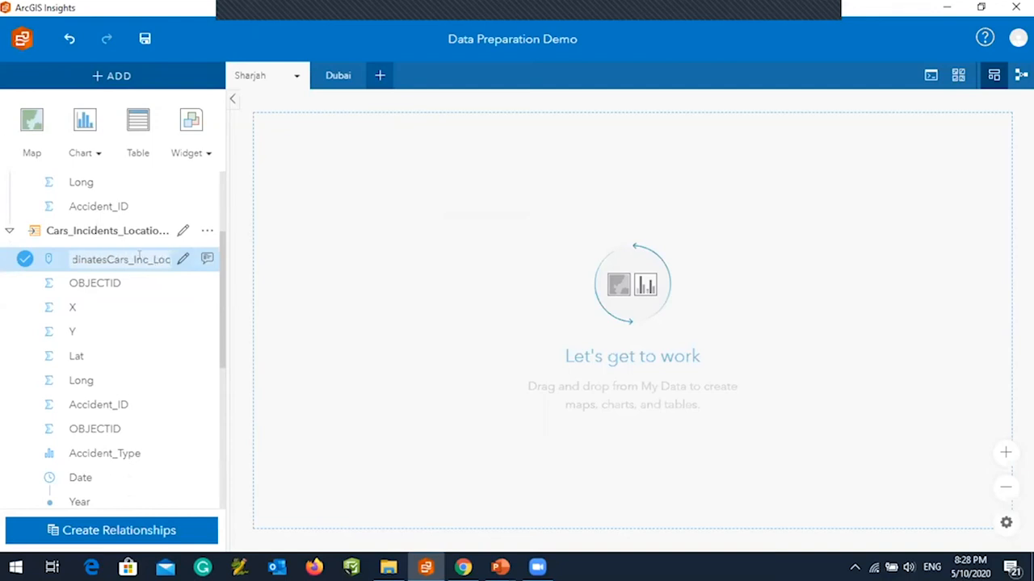
pyautogui.press('Return')
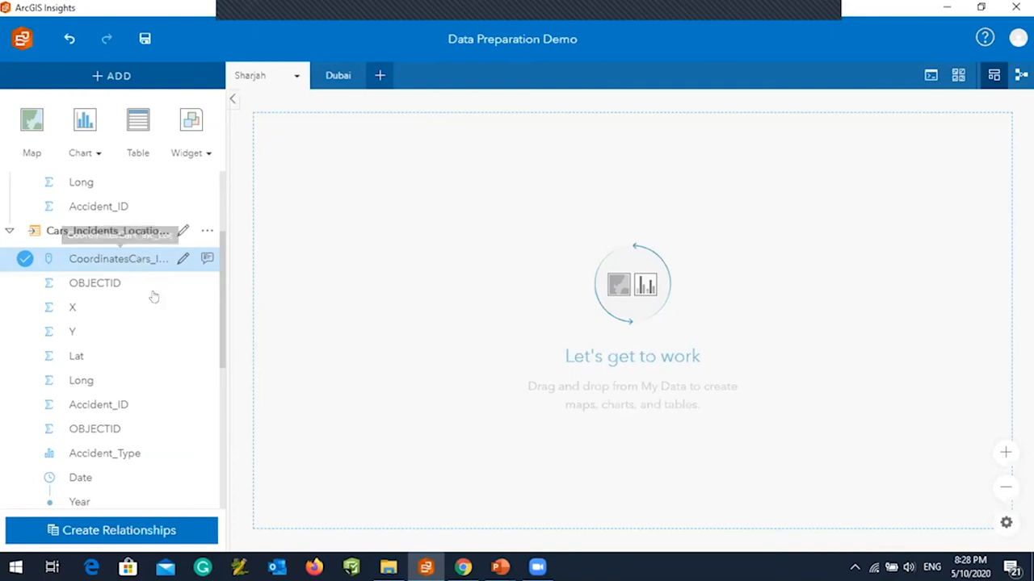
pyautogui.moveTo(139, 266); pyautogui.dragTo(316, 193)
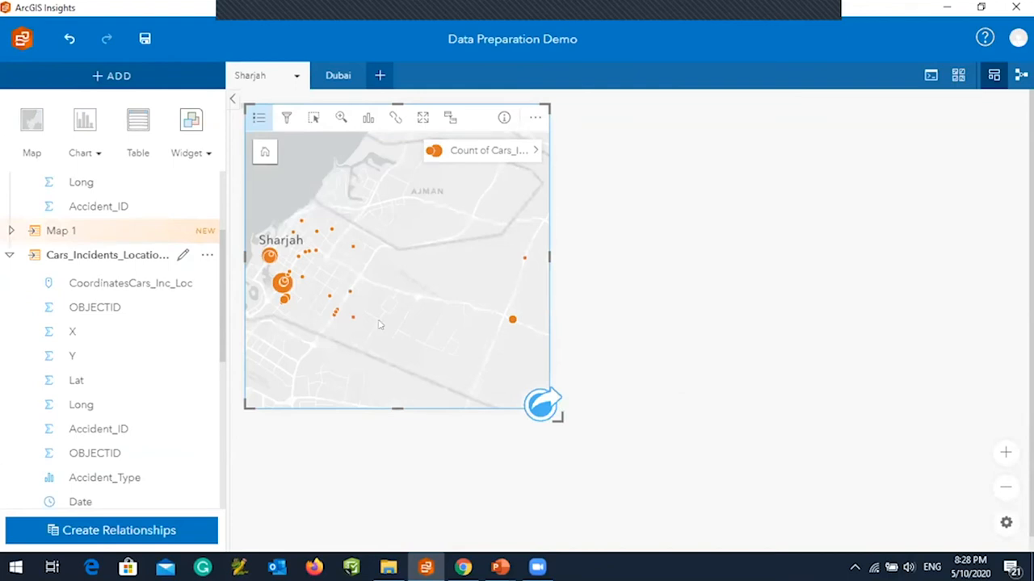
# Switch to the PowerPoint slide show and advance to the slide highlighting Exploratory Analysis.
pyautogui.moveTo(498, 570)
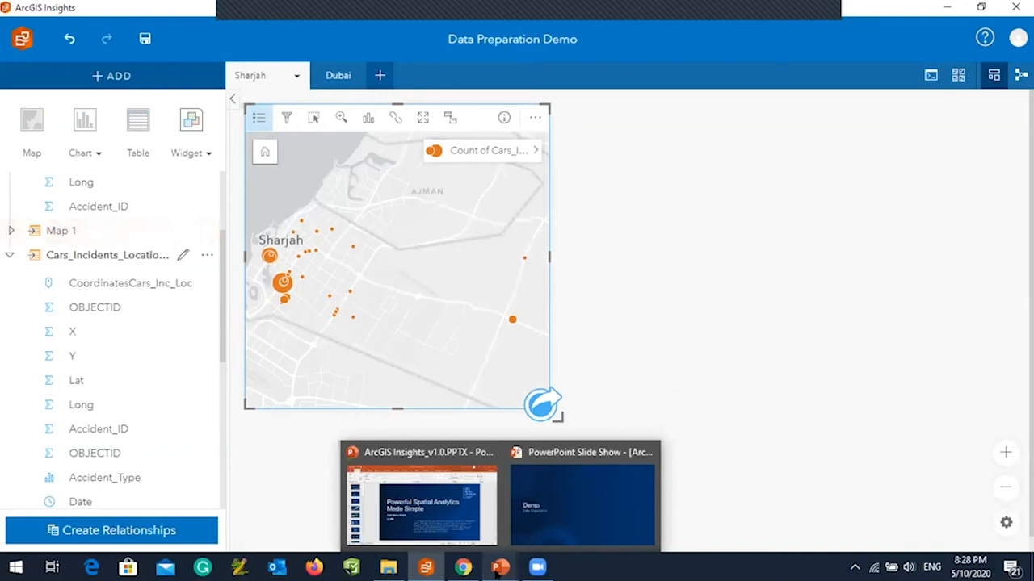
pyautogui.click(581, 505)
pyautogui.press('Right')
pyautogui.press('Right')
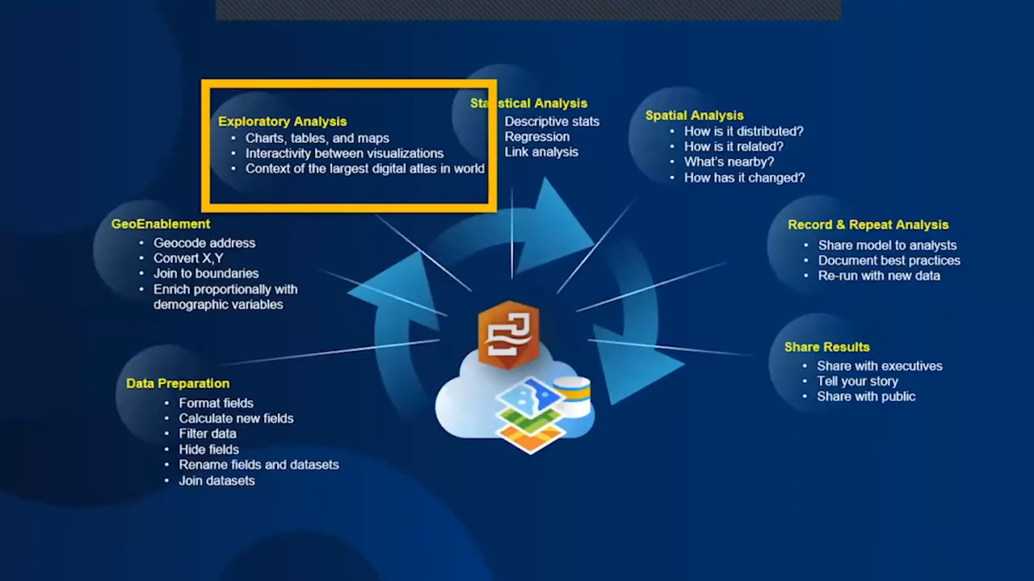
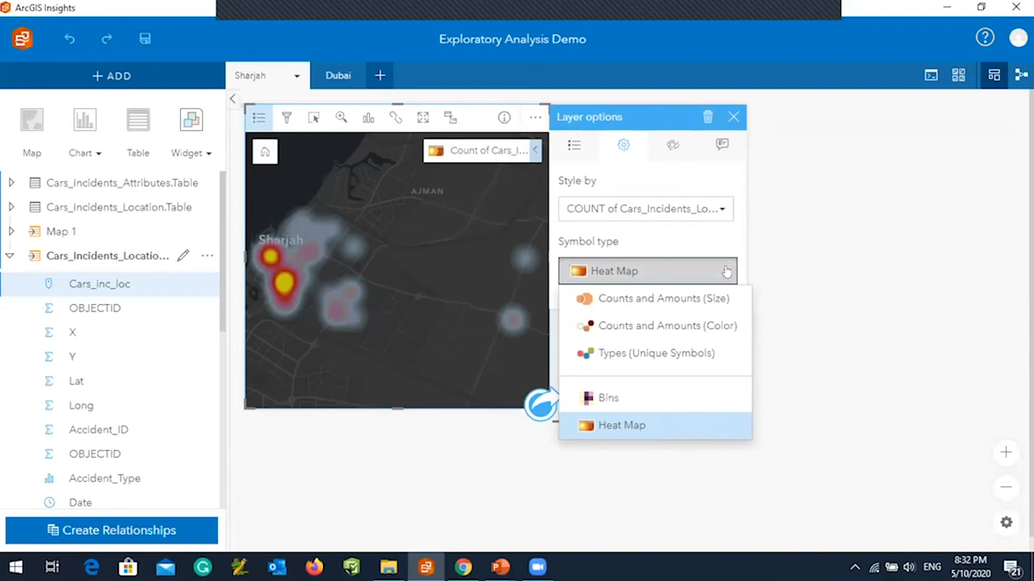
# Close the heat map's layer options and try the Light Gray Canvas (Local) basemap before returning to Dark Gray Canvas (Local).
pyautogui.click(727, 271)
pyautogui.click(733, 117)
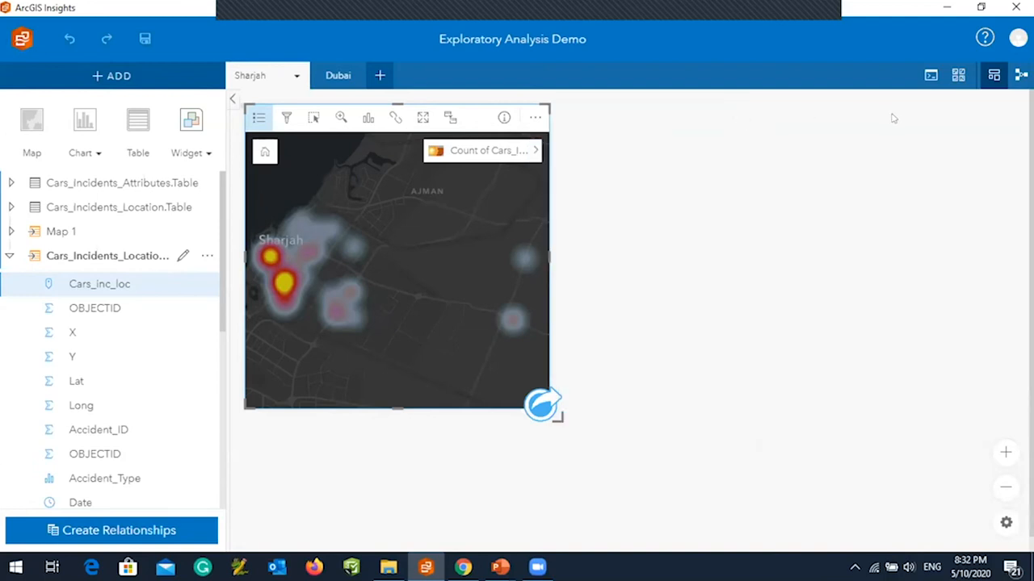
pyautogui.click(955, 80)
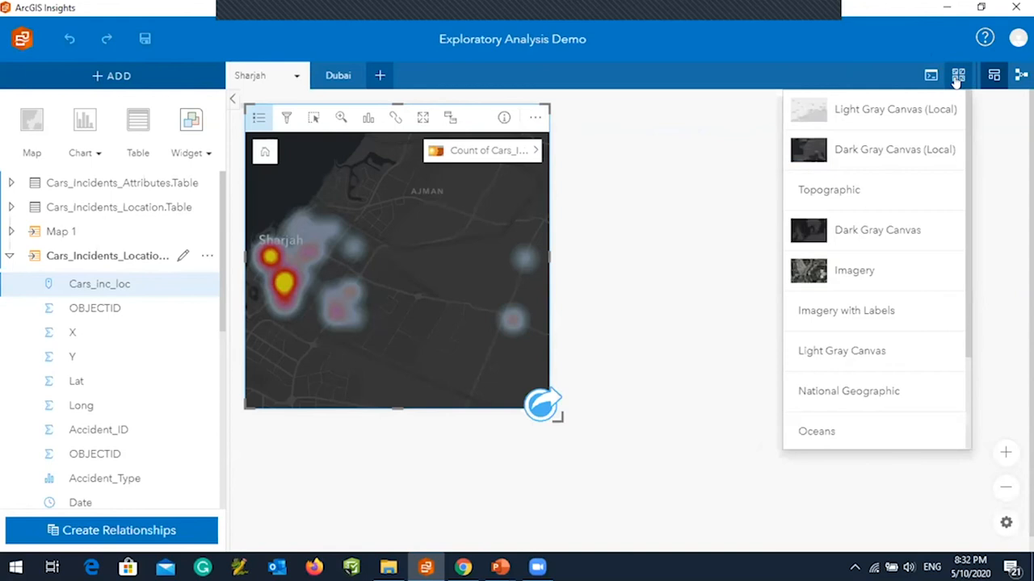
pyautogui.click(857, 109)
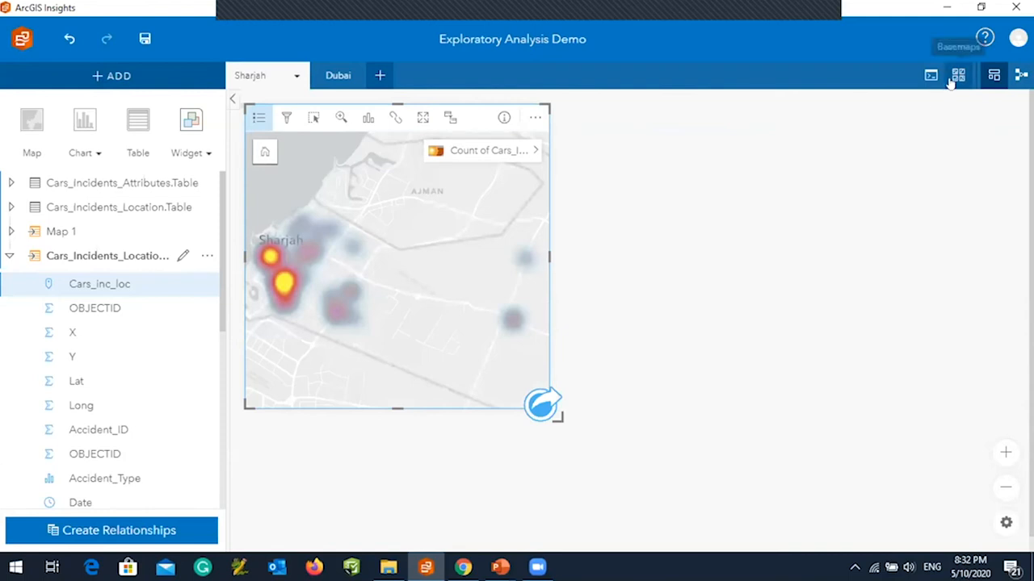
pyautogui.click(853, 163)
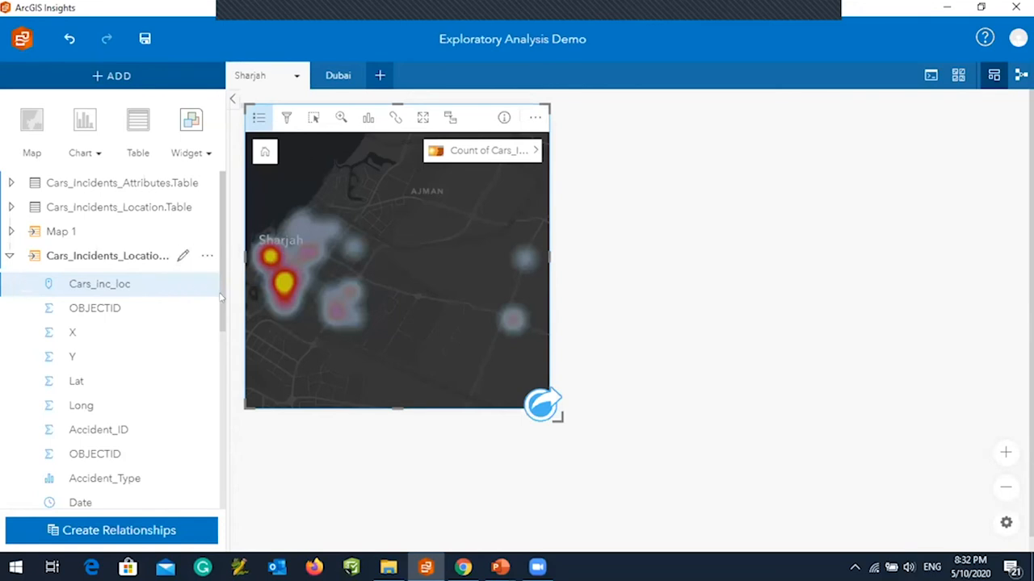
# Create a column chart of incident counts from the joined dataset's Day of week field, placed beside the heat map.
pyautogui.scroll(-3, 220, 297)
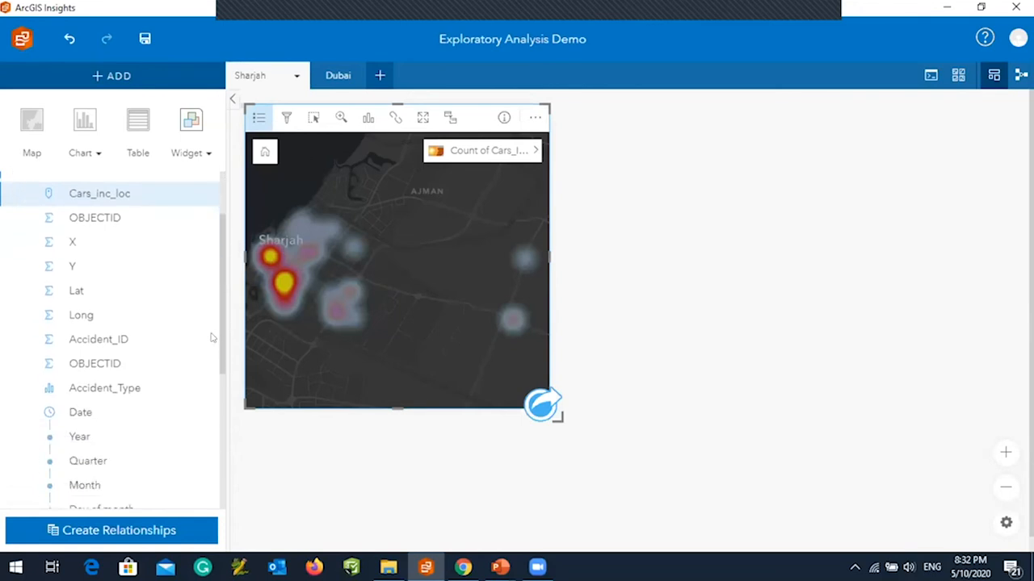
pyautogui.moveTo(210, 339)
pyautogui.scroll(-2, 212, 410)
pyautogui.scroll(-1, 210, 415)
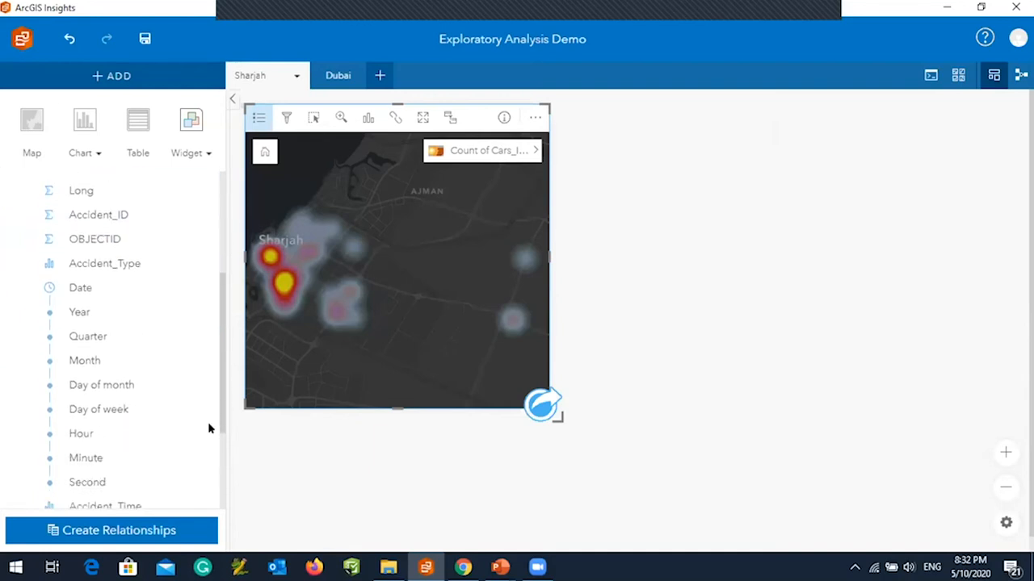
pyautogui.click(100, 410)
pyautogui.moveTo(115, 409); pyautogui.dragTo(780, 258)
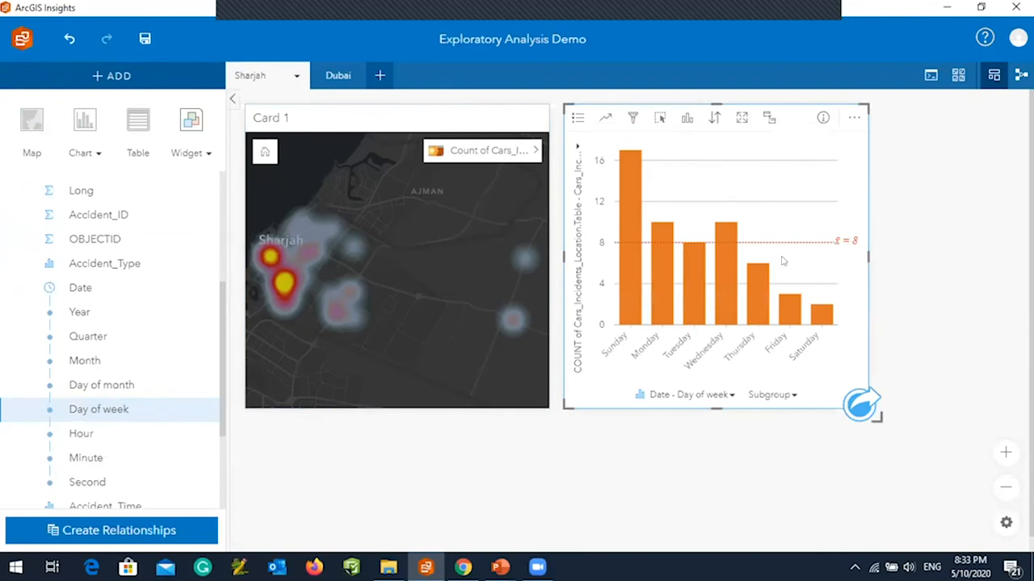
# Try the day-of-week incident chart as a treemap and as a bubble chart.
pyautogui.click(686, 119)
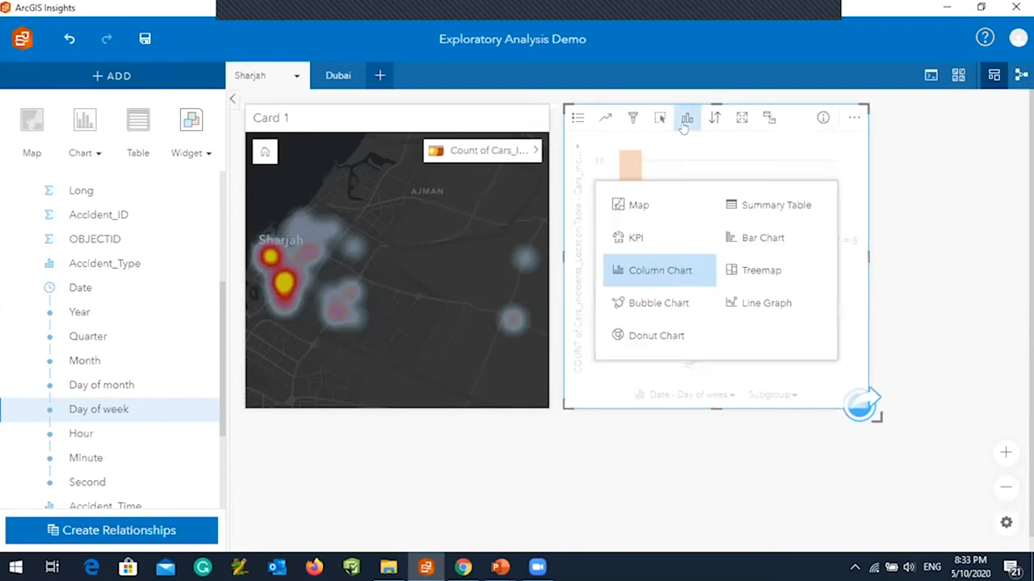
pyautogui.click(754, 273)
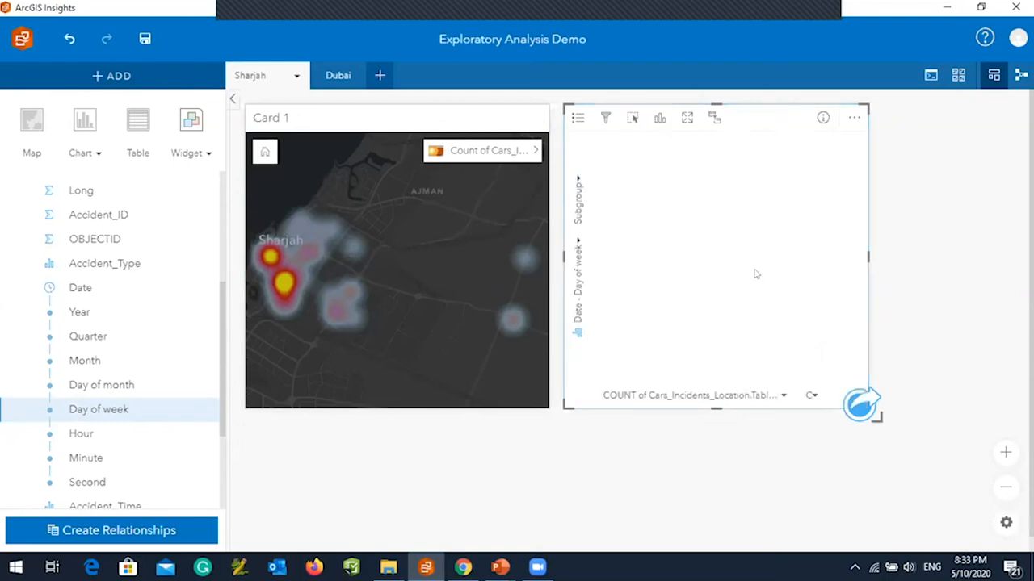
pyautogui.click(660, 119)
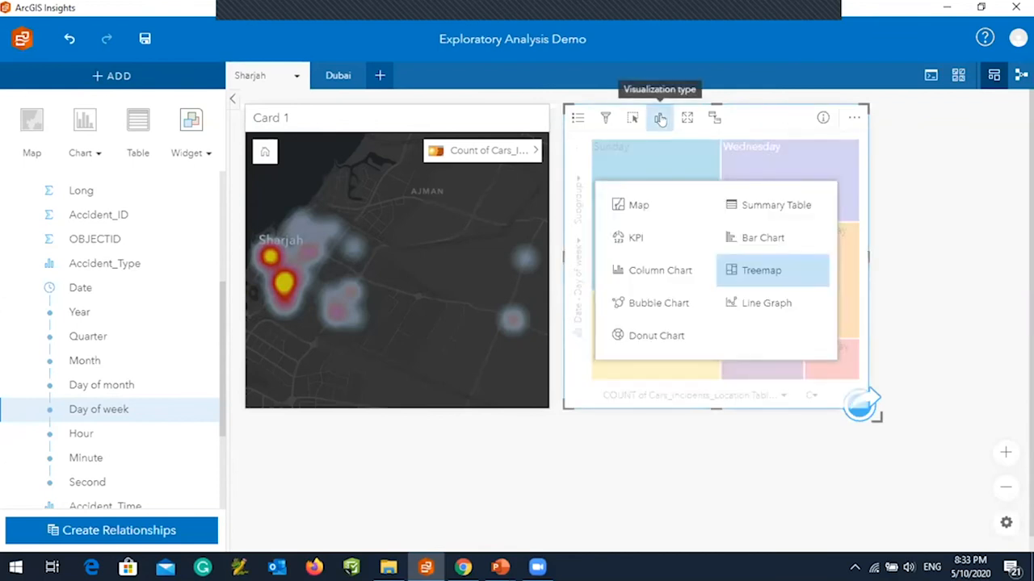
pyautogui.click(659, 305)
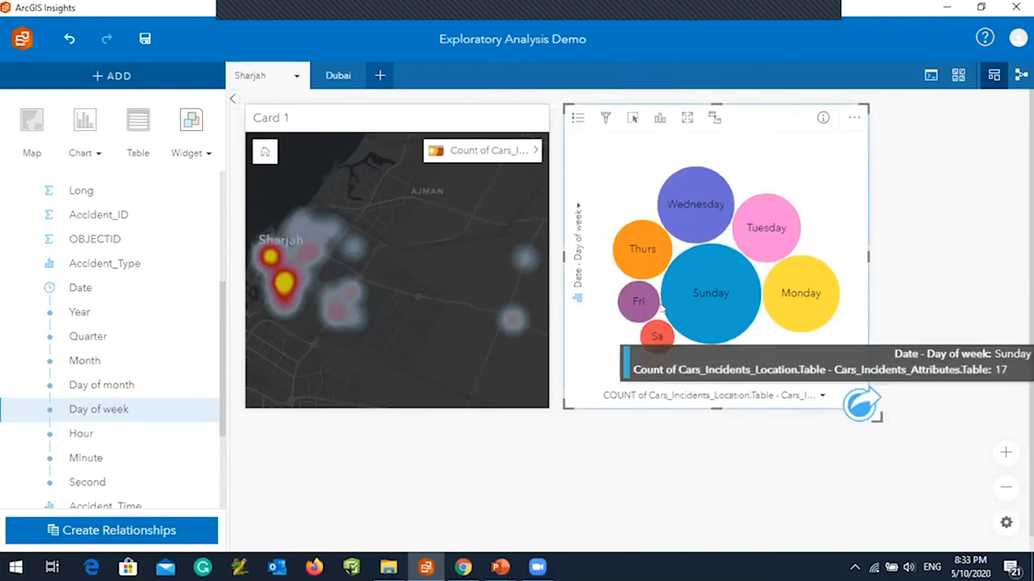
# Convert the day-of-week bubble chart to a summary table and sort it by incident count in descending order.
pyautogui.click(659, 119)
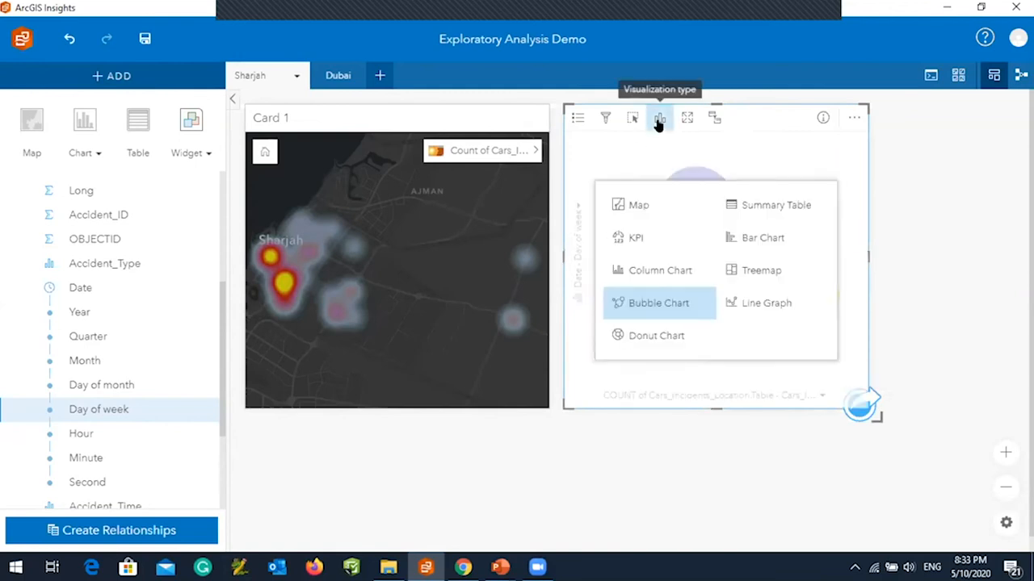
pyautogui.click(751, 205)
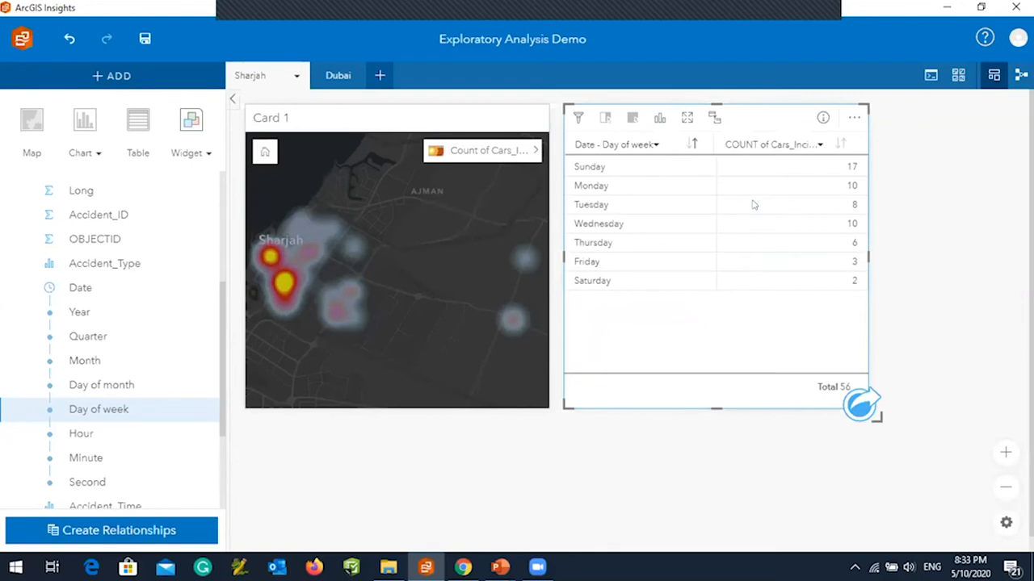
pyautogui.click(818, 143)
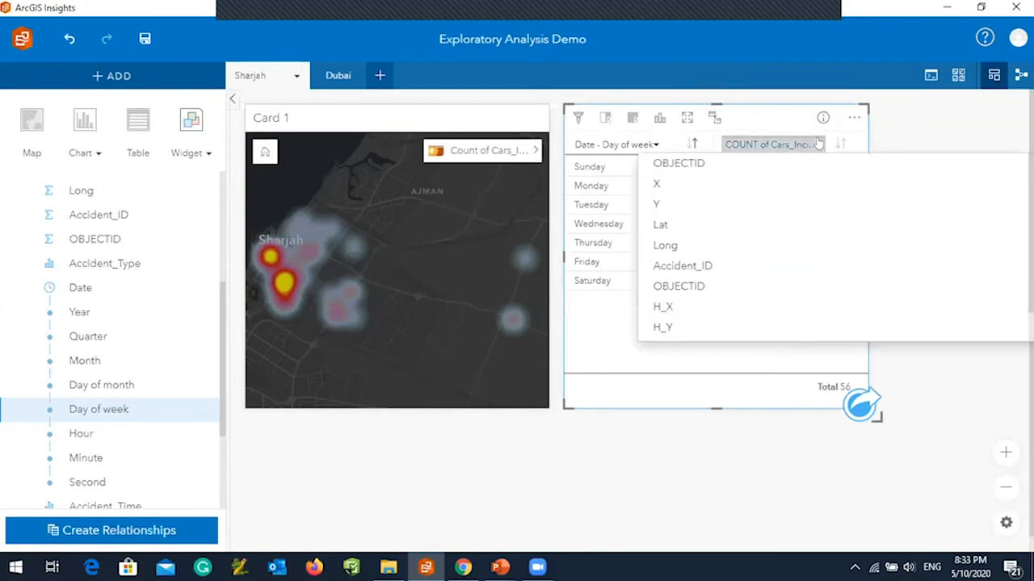
pyautogui.click(840, 144)
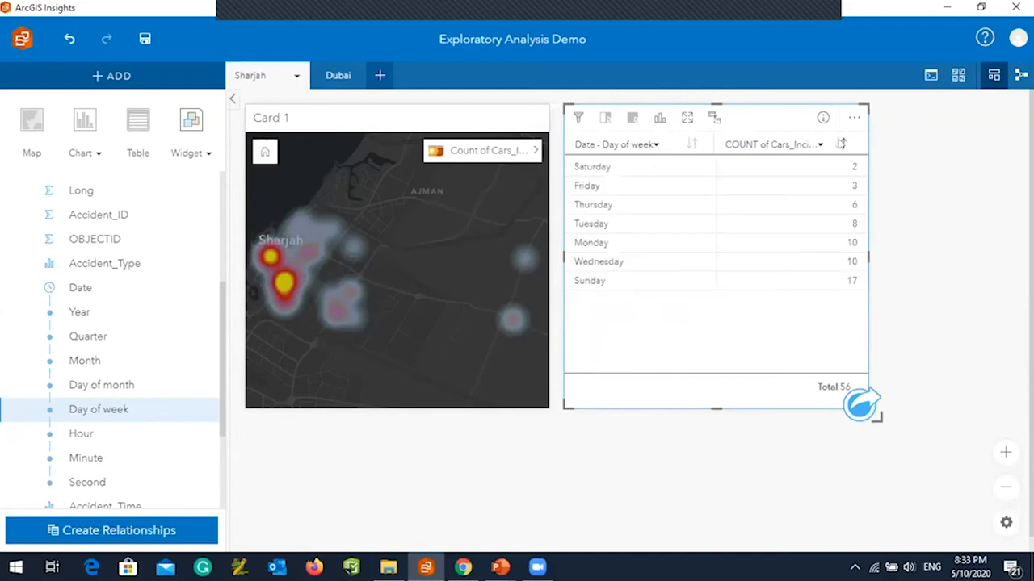
pyautogui.click(841, 143)
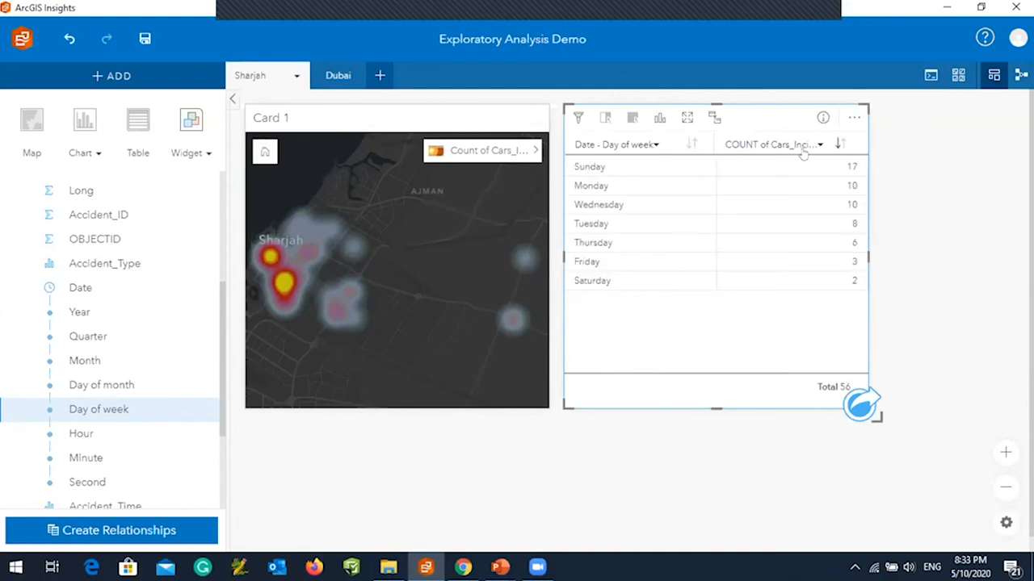
# Convert the day-of-week summary table to a column chart and change its symbol color to blue (#00A9E6).
pyautogui.click(660, 118)
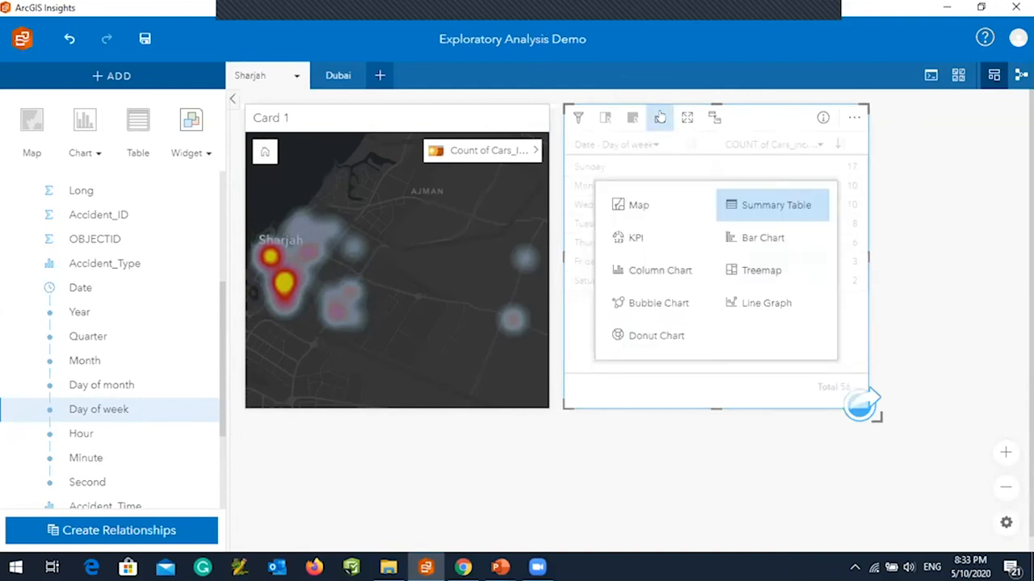
pyautogui.click(654, 272)
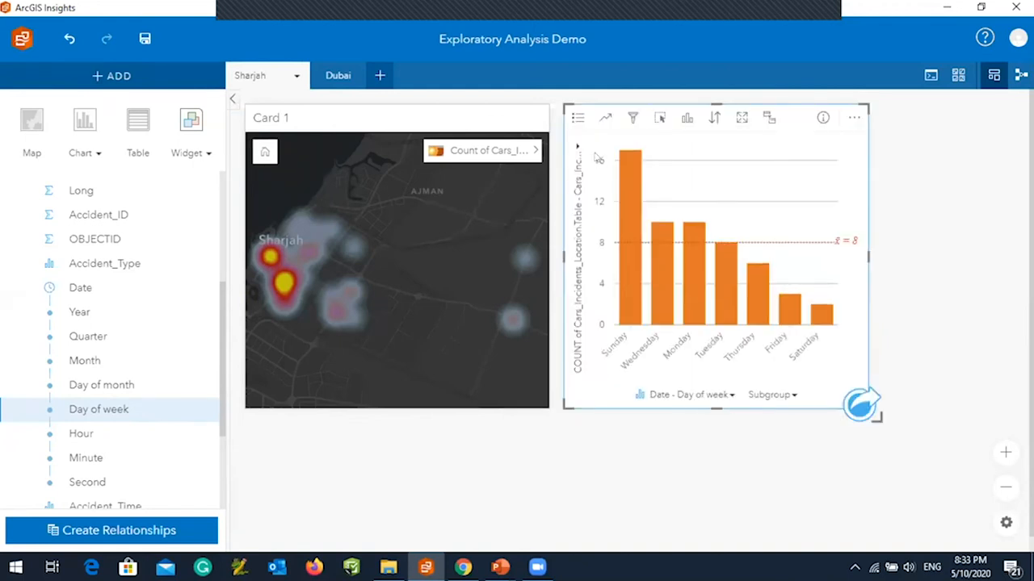
pyautogui.click(579, 120)
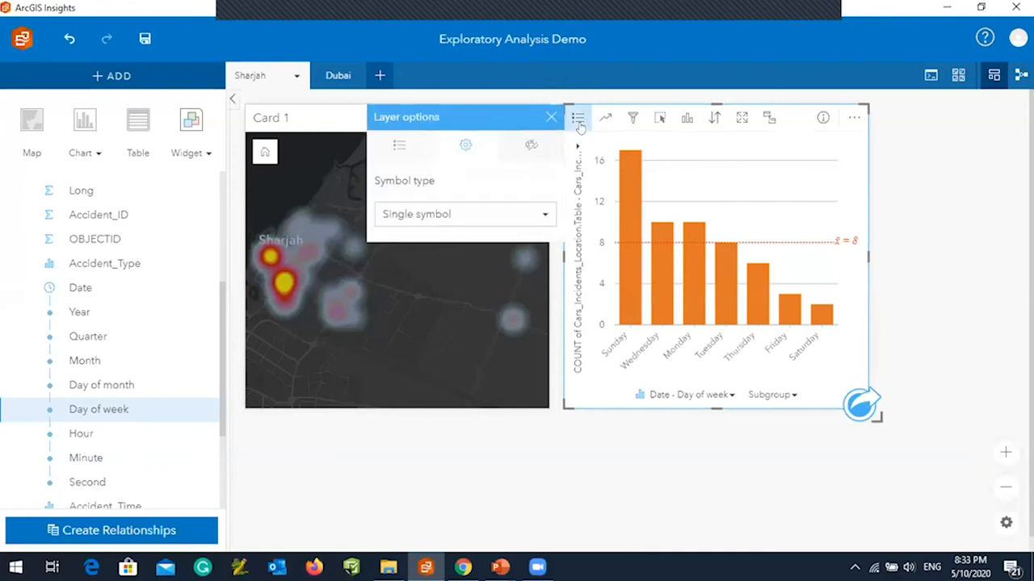
pyautogui.click(529, 144)
pyautogui.click(403, 210)
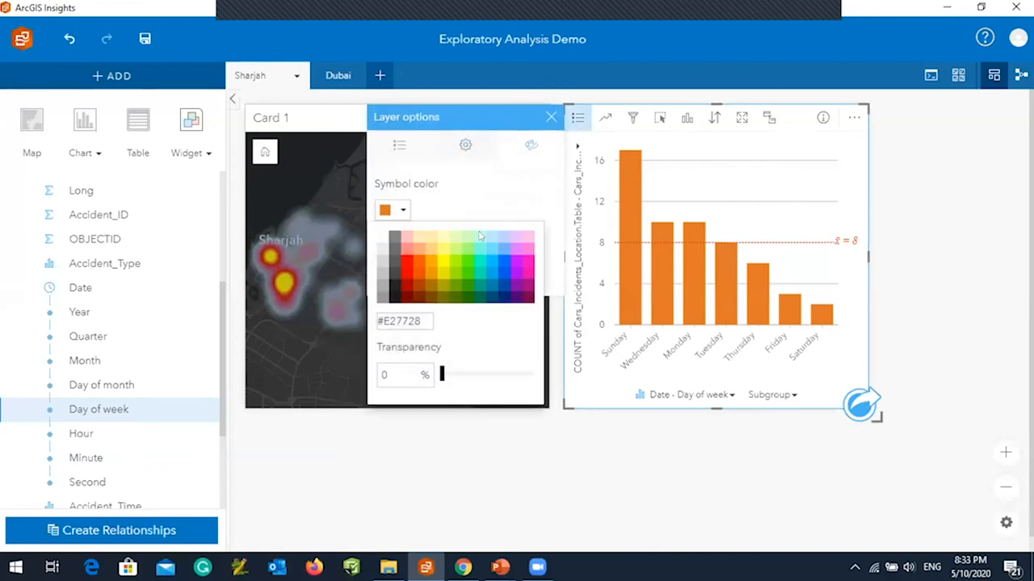
pyautogui.click(490, 278)
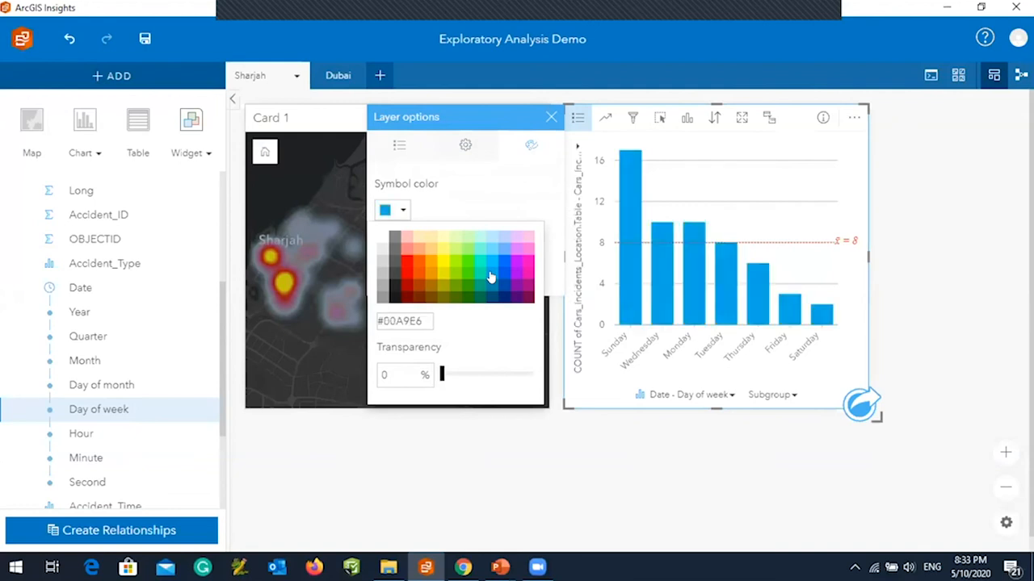
pyautogui.click(550, 119)
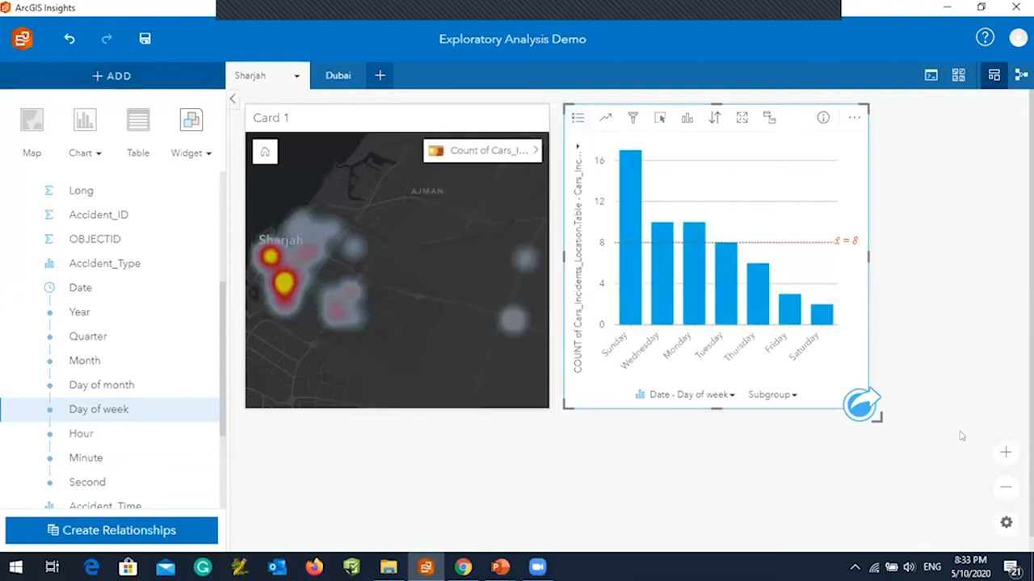
pyautogui.click(727, 480)
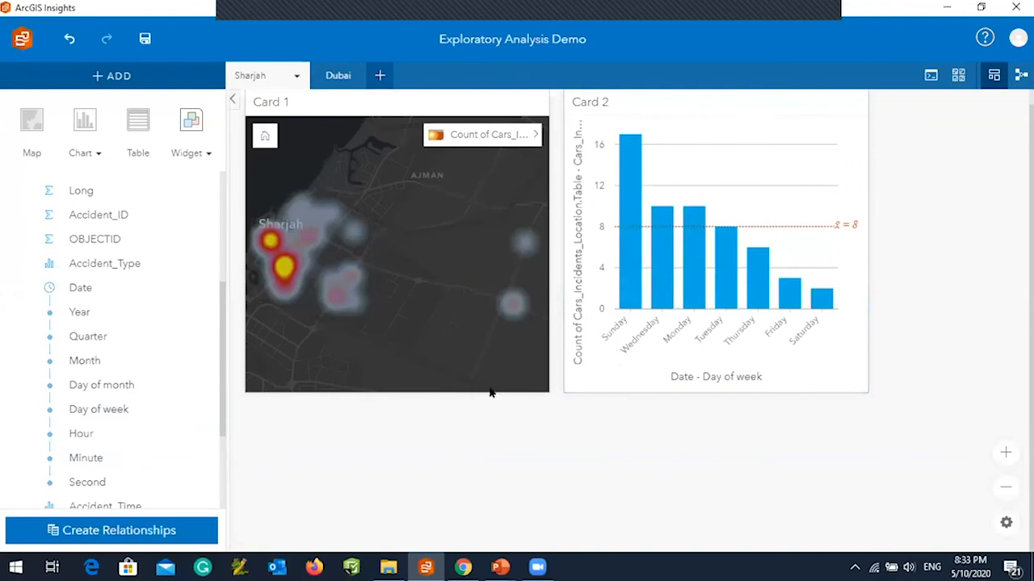
# Create a bar chart of incident counts by Accident_Type below the heat map and convert it to a treemap.
pyautogui.moveTo(220, 394); pyautogui.dragTo(219, 419)
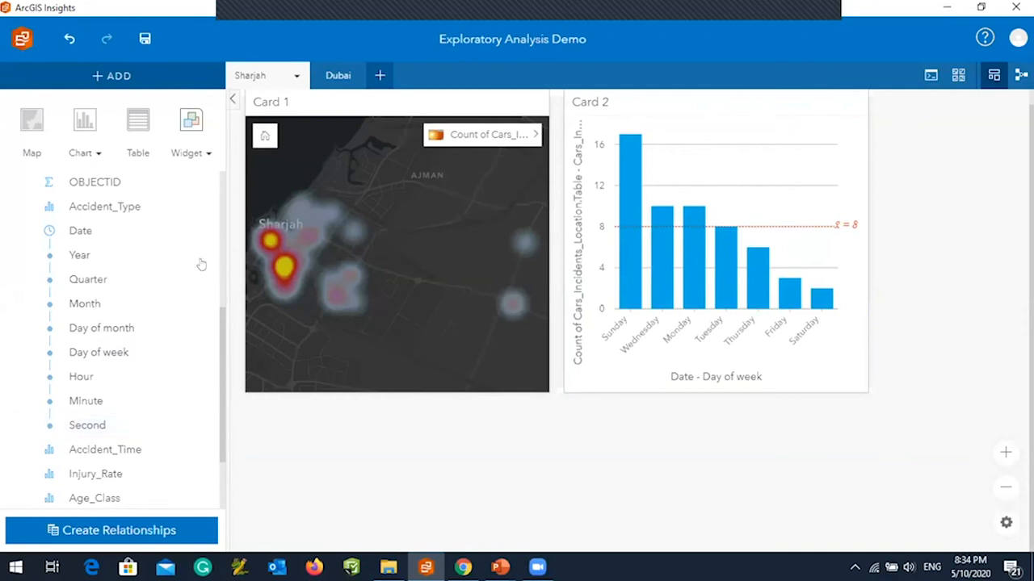
pyautogui.moveTo(69, 206); pyautogui.dragTo(393, 462)
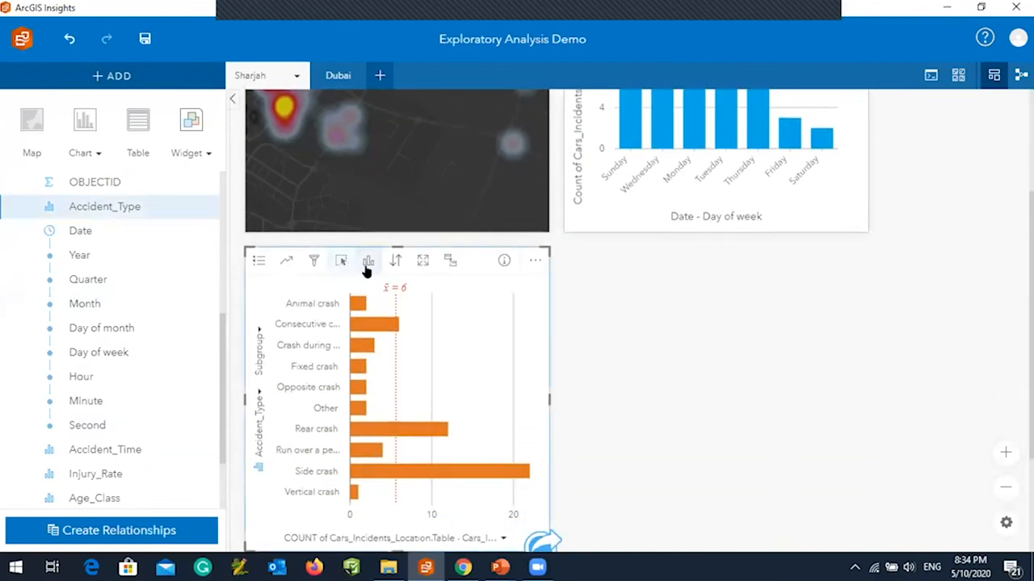
pyautogui.click(367, 261)
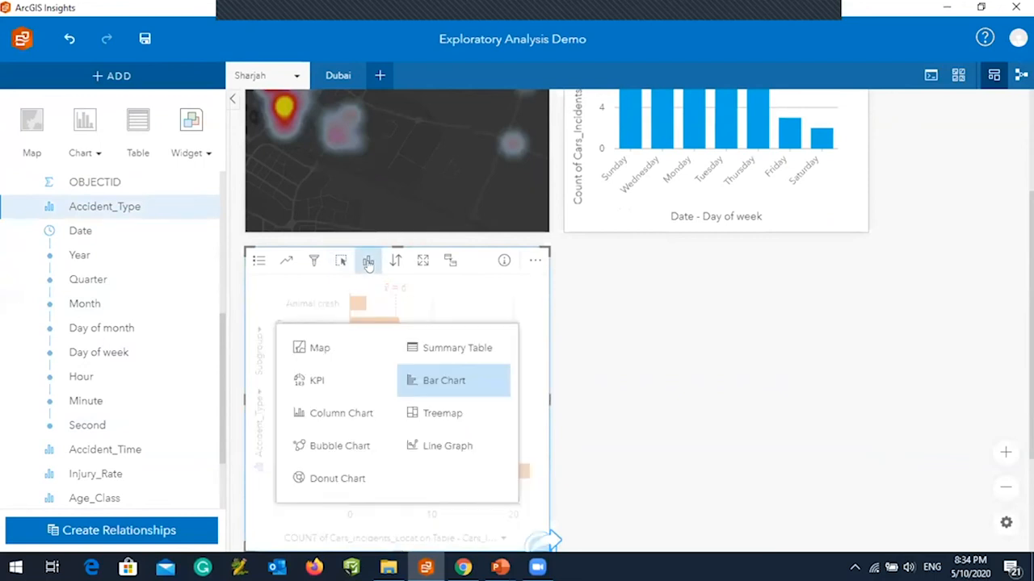
pyautogui.click(428, 413)
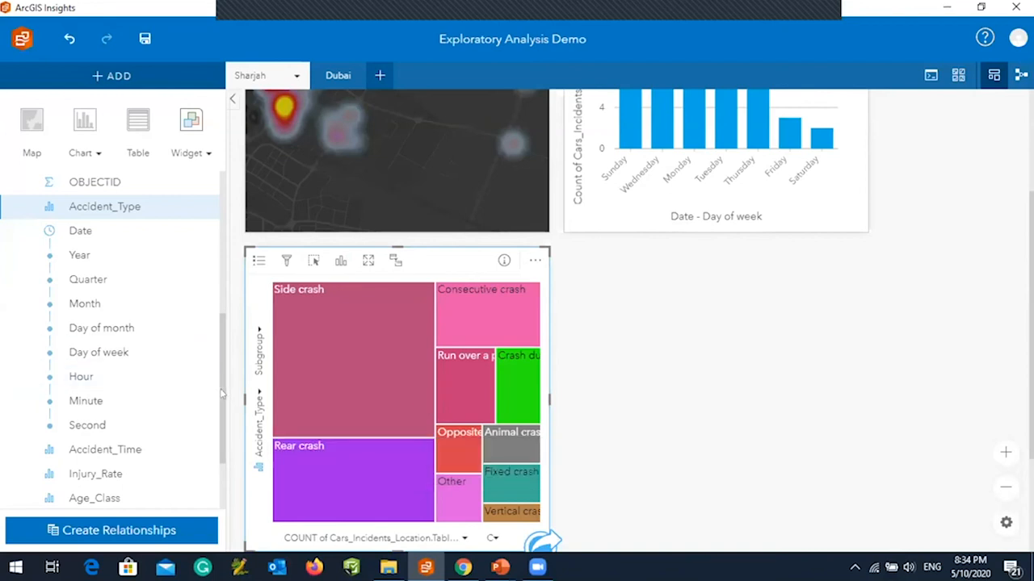
# Create a bubble chart of incident counts by Accident_Time, placed beside the accident type treemap.
pyautogui.scroll(-2, 222, 394)
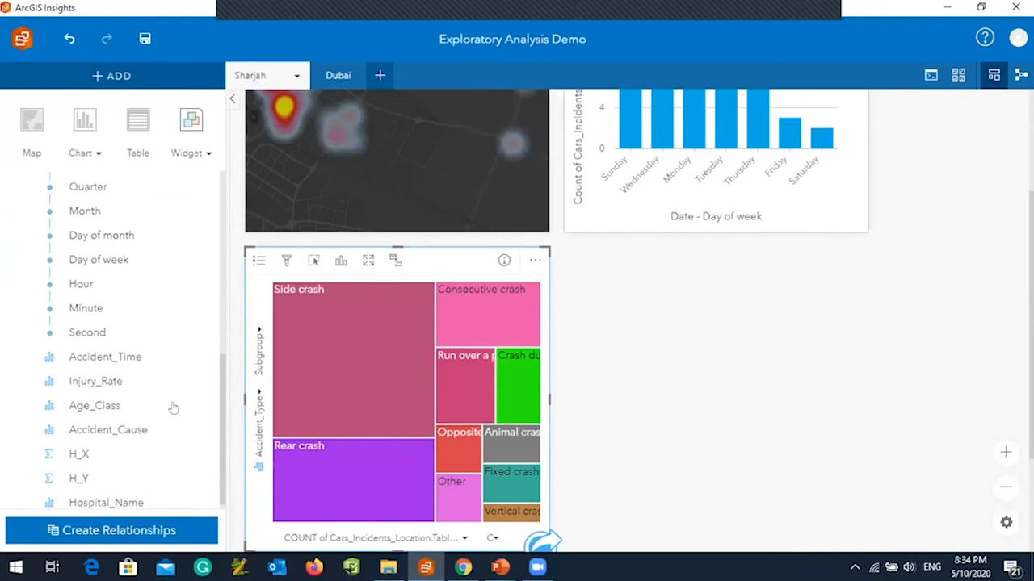
pyautogui.click(110, 360)
pyautogui.moveTo(110, 364); pyautogui.dragTo(706, 429)
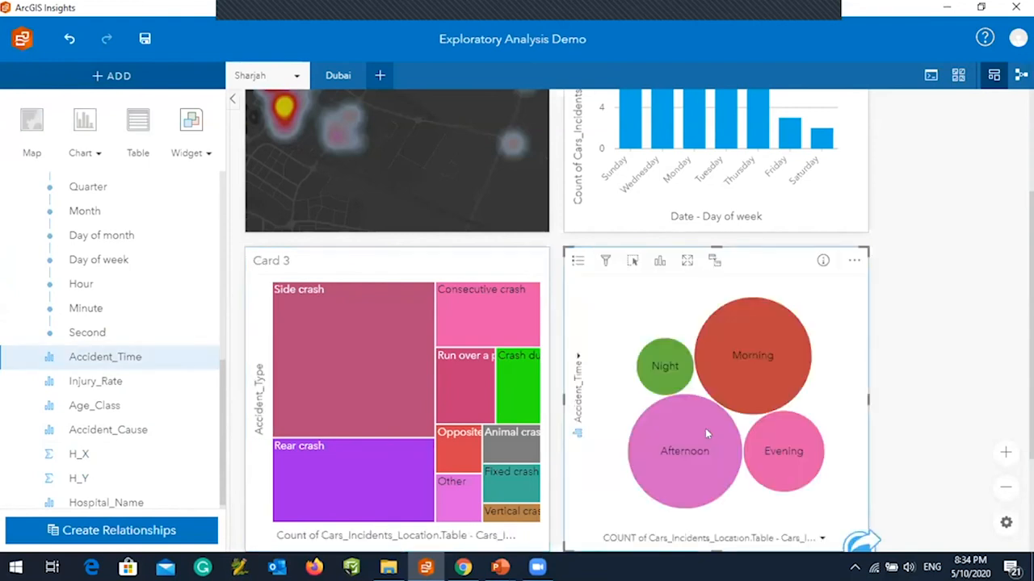
pyautogui.click(1012, 433)
# Create a bar chart from the Accident_Cause and Accident_Time fields together, placed below the accident type treemap.
pyautogui.scroll(-3, 1014, 433)
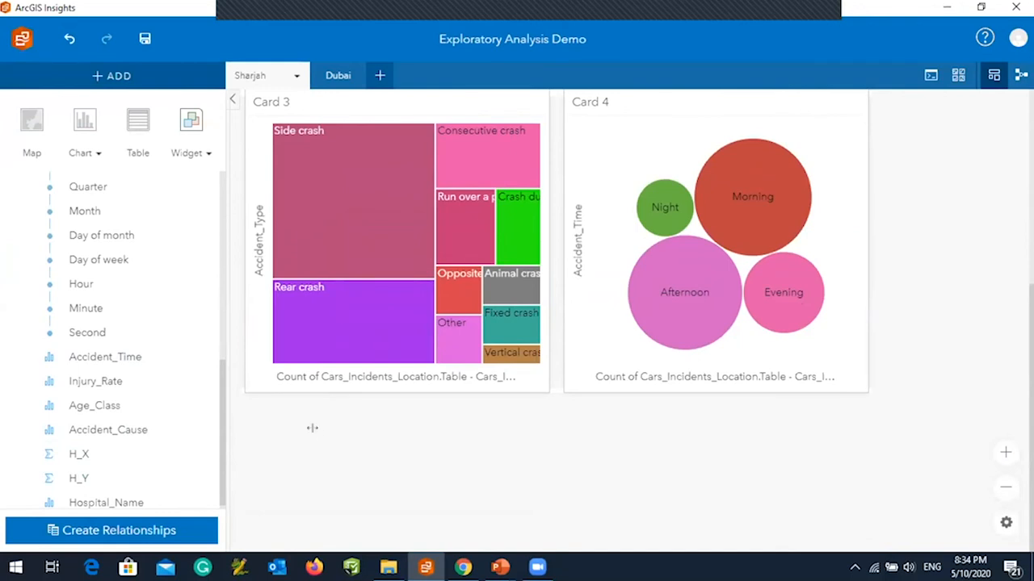
pyautogui.moveTo(210, 404)
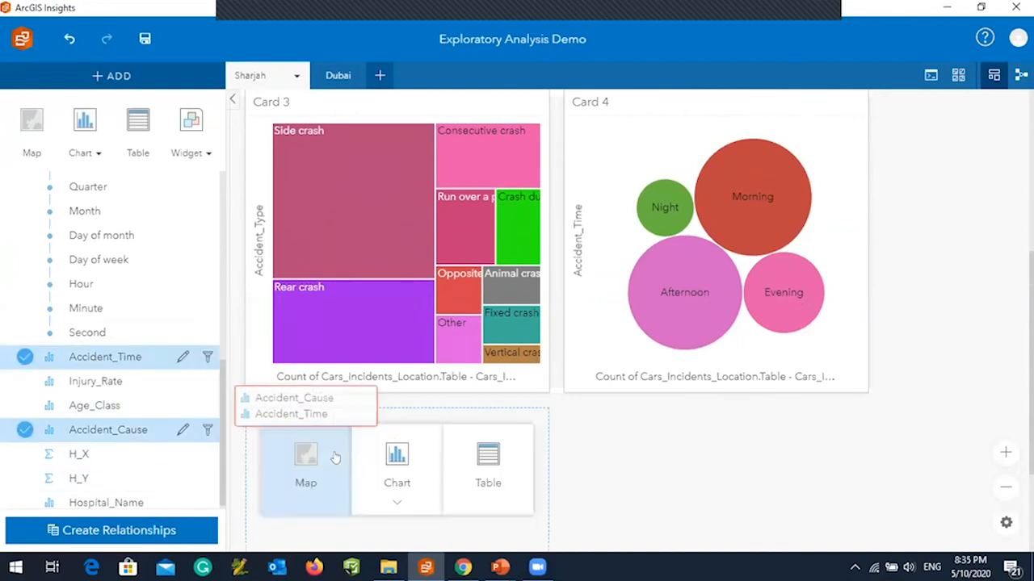
pyautogui.moveTo(334, 457); pyautogui.dragTo(401, 473)
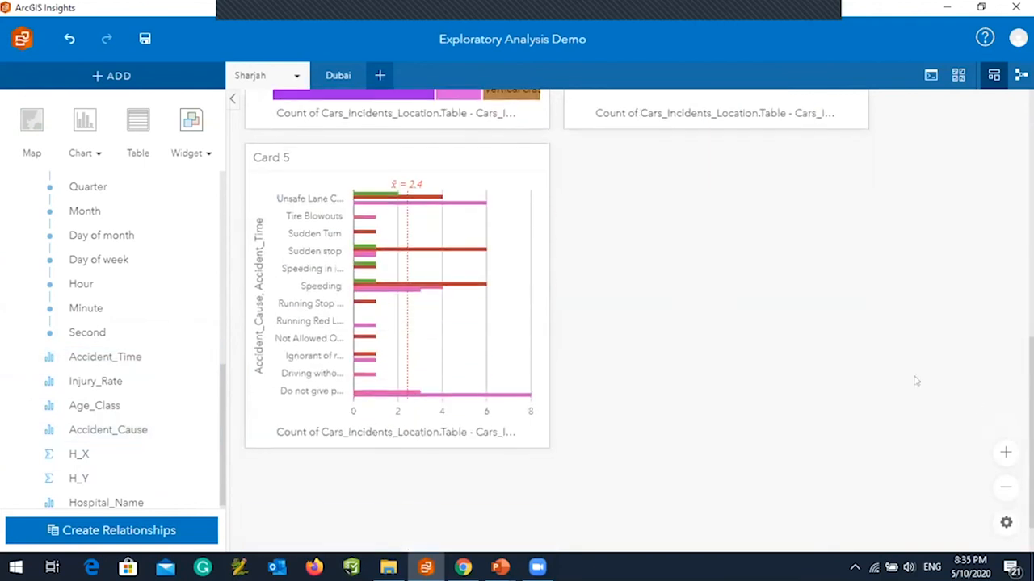
# Convert the accident cause and time bar chart to a chord diagram and widen its card to span both columns.
pyautogui.click(368, 158)
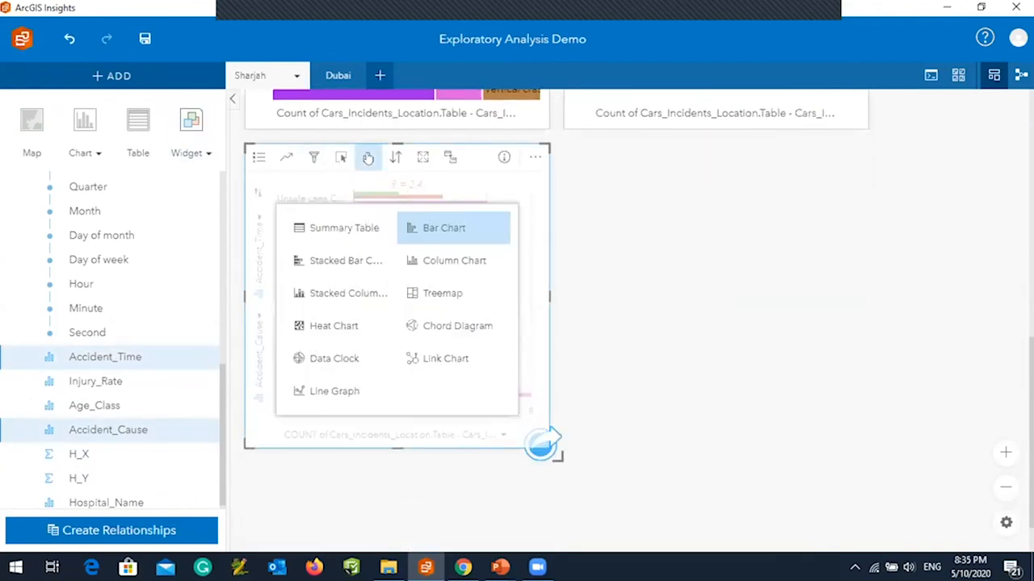
pyautogui.click(453, 331)
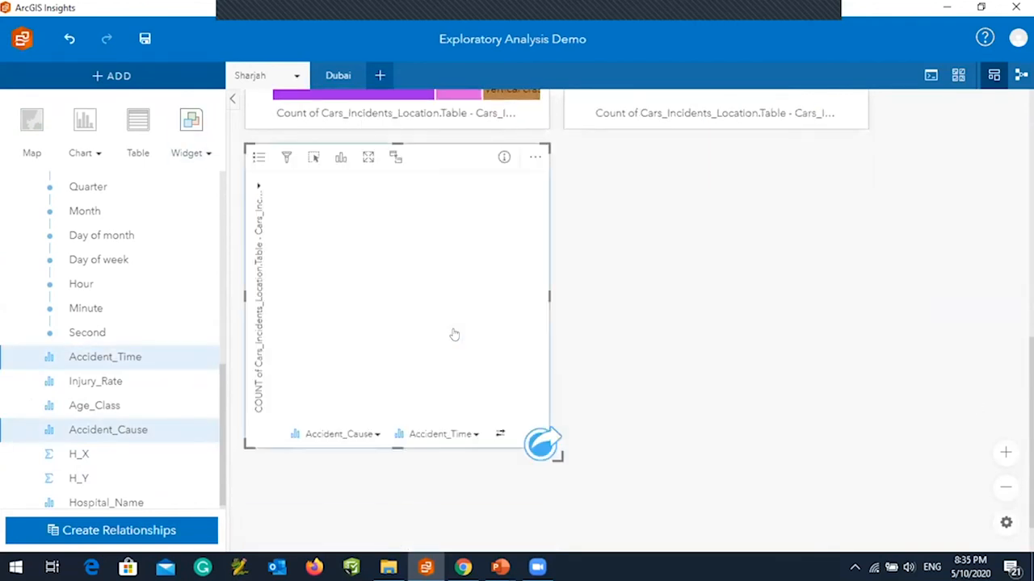
pyautogui.moveTo(720, 526); pyautogui.dragTo(869, 552)
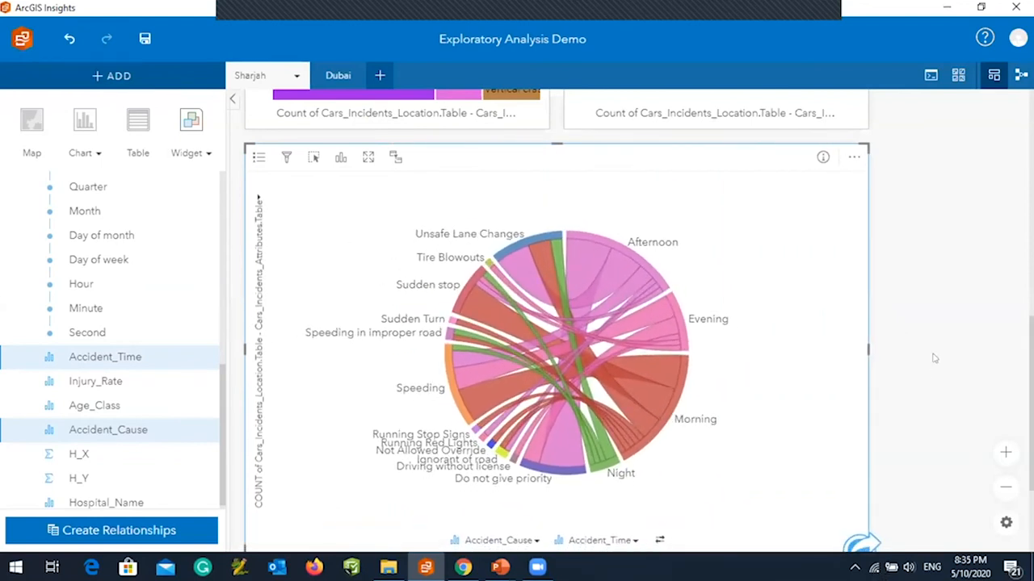
pyautogui.click(934, 357)
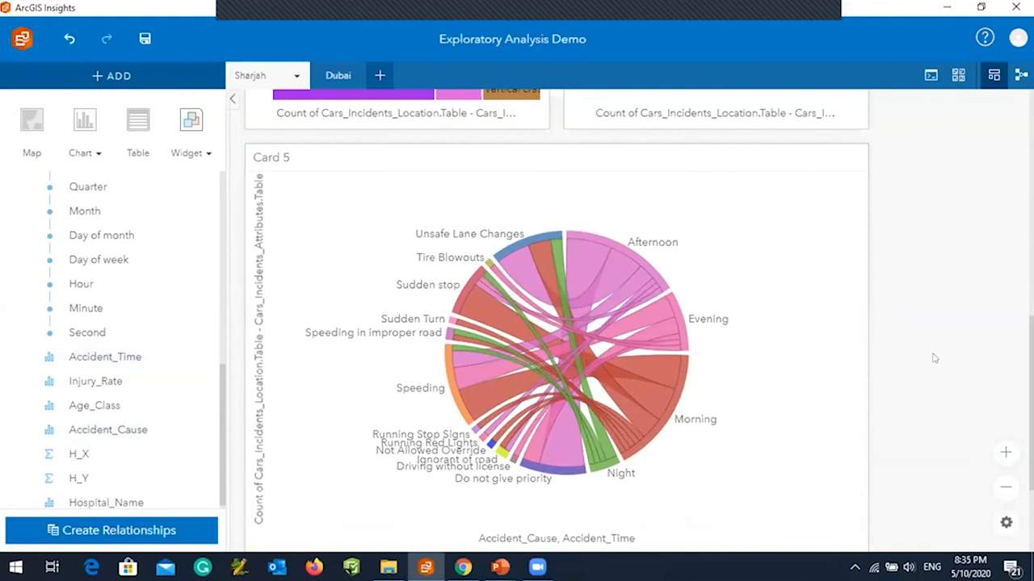
# Select the chord linking Afternoon with Do not give priority and examine the matching highlights in the other cards.
pyautogui.click(581, 261)
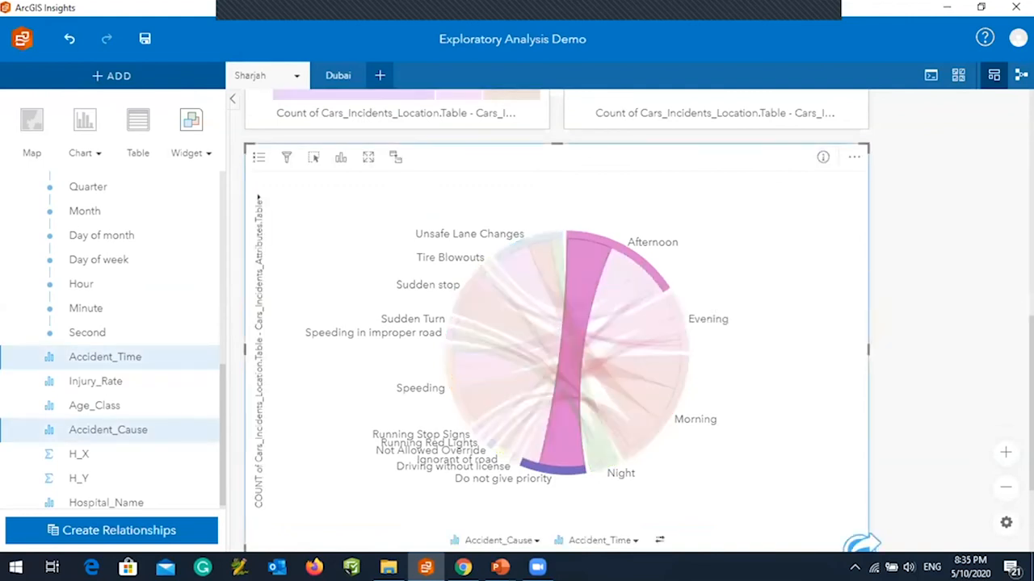
pyautogui.click(935, 357)
pyautogui.scroll(3, 934, 357)
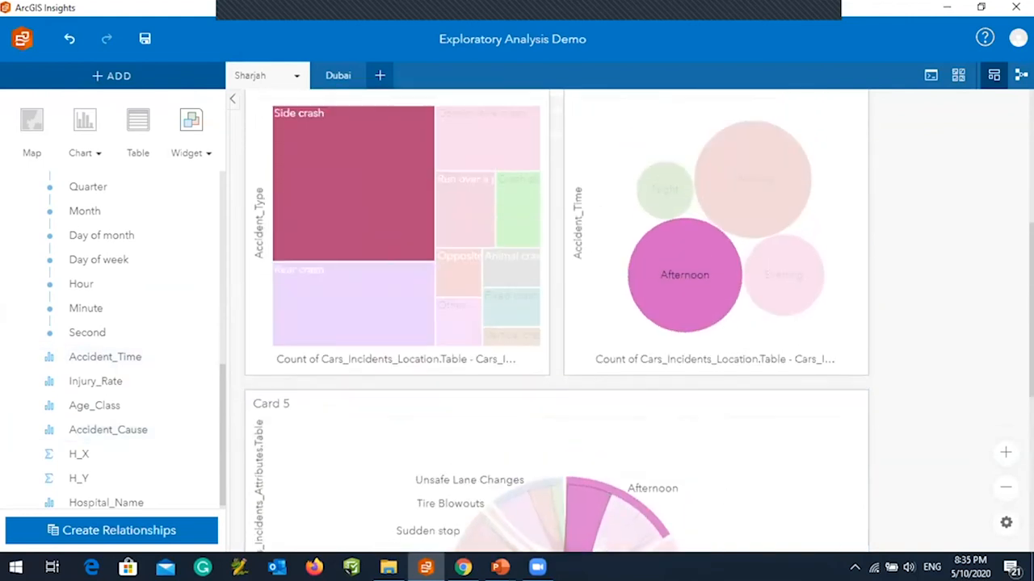
pyautogui.scroll(3, 1015, 230)
pyautogui.scroll(-2, 1015, 230)
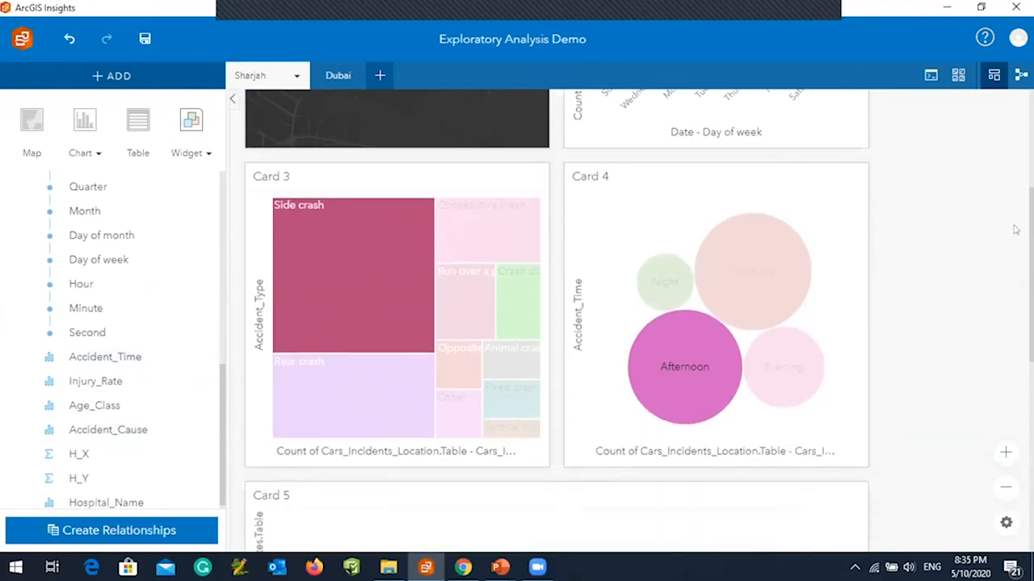
pyautogui.scroll(-4, 1015, 230)
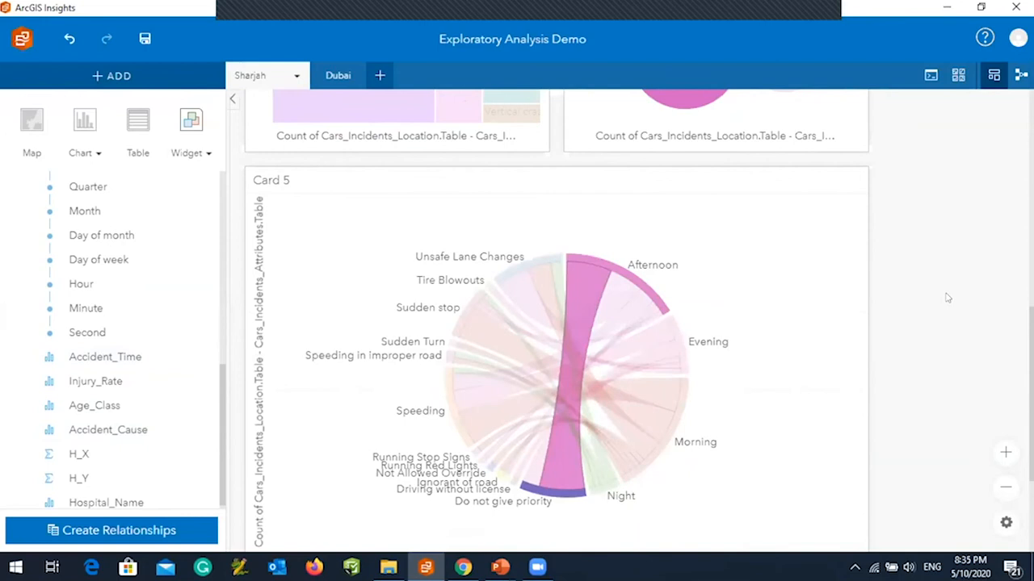
pyautogui.click(580, 281)
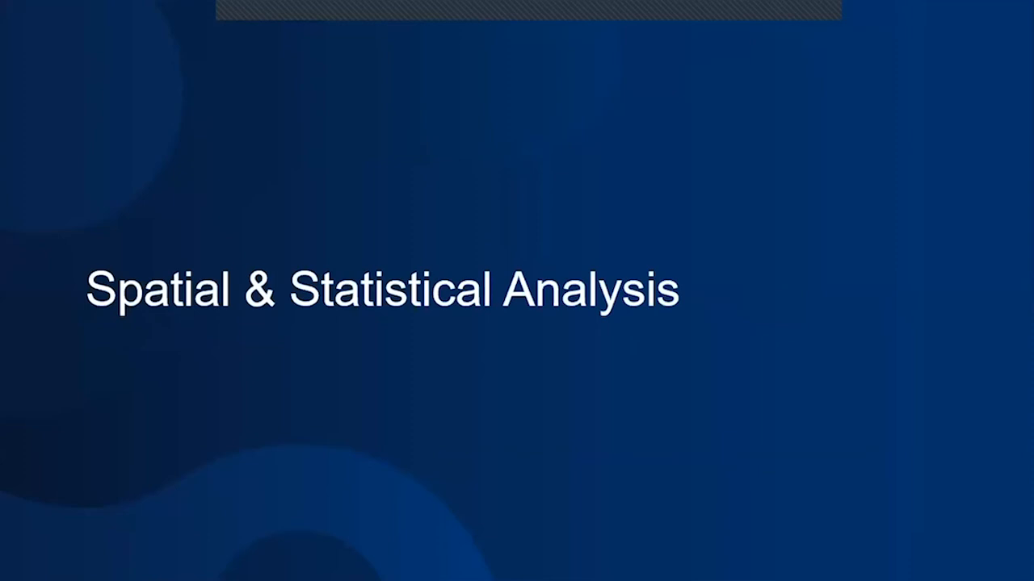
pyautogui.press('Right')
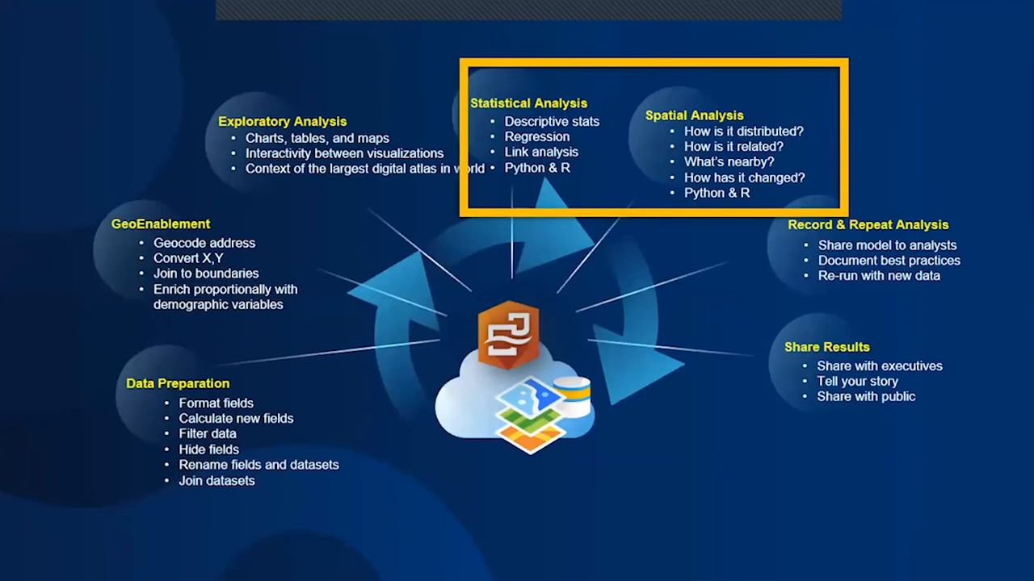
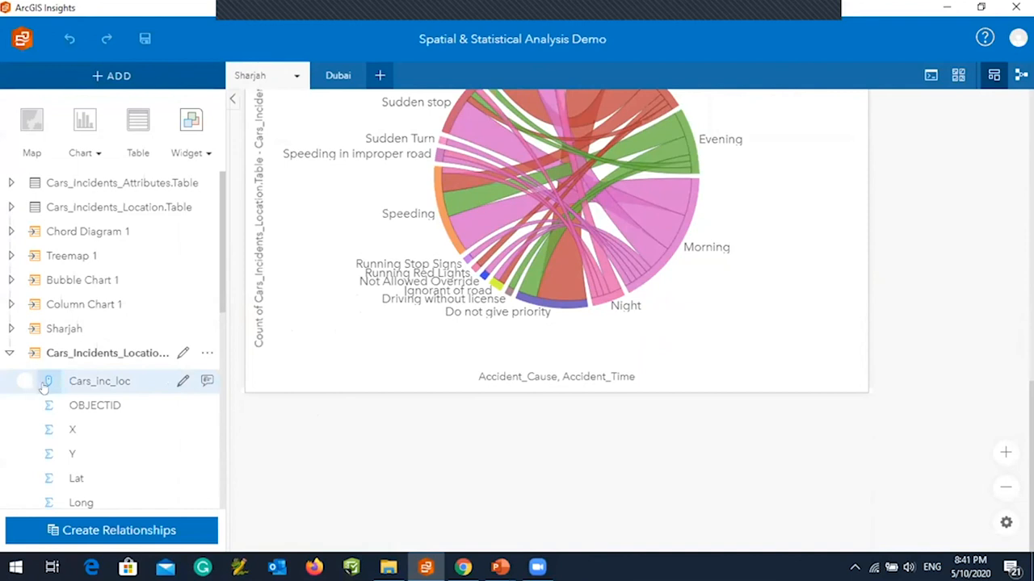
# Start enabling a coordinate location on the joined incidents dataset, using H_X as longitude and H_Y as latitude.
pyautogui.click(207, 356)
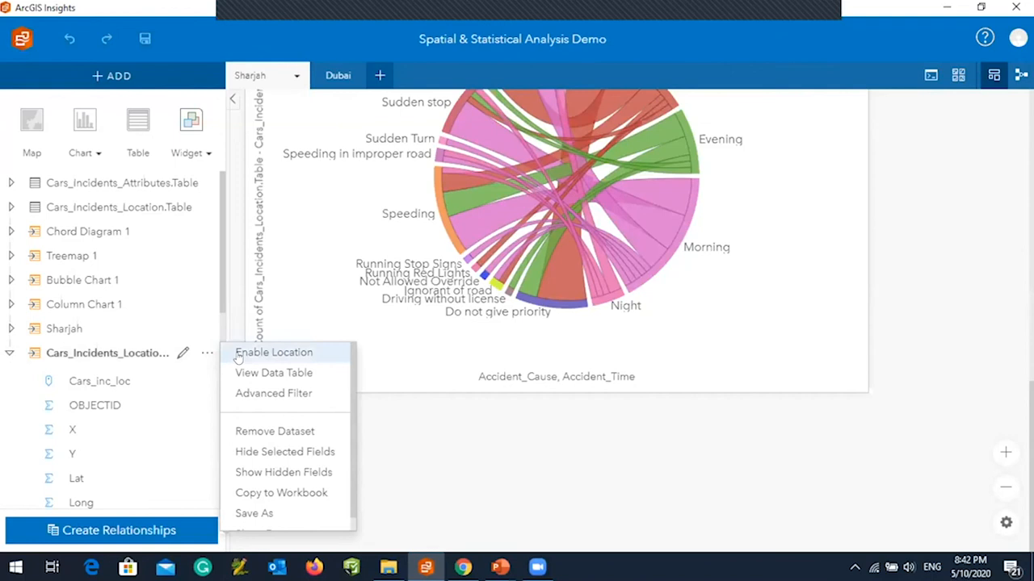
pyautogui.click(238, 358)
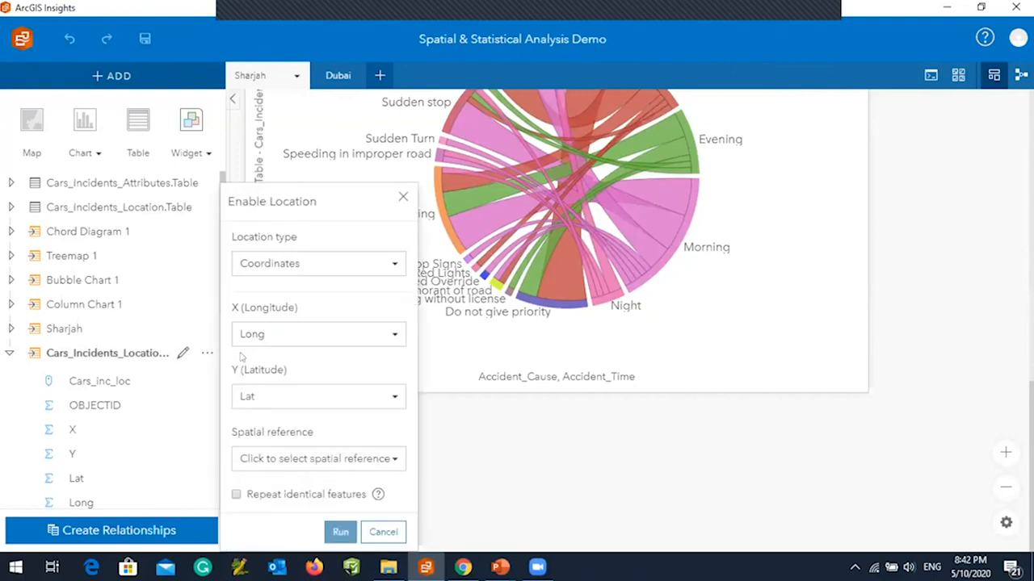
pyautogui.click(394, 334)
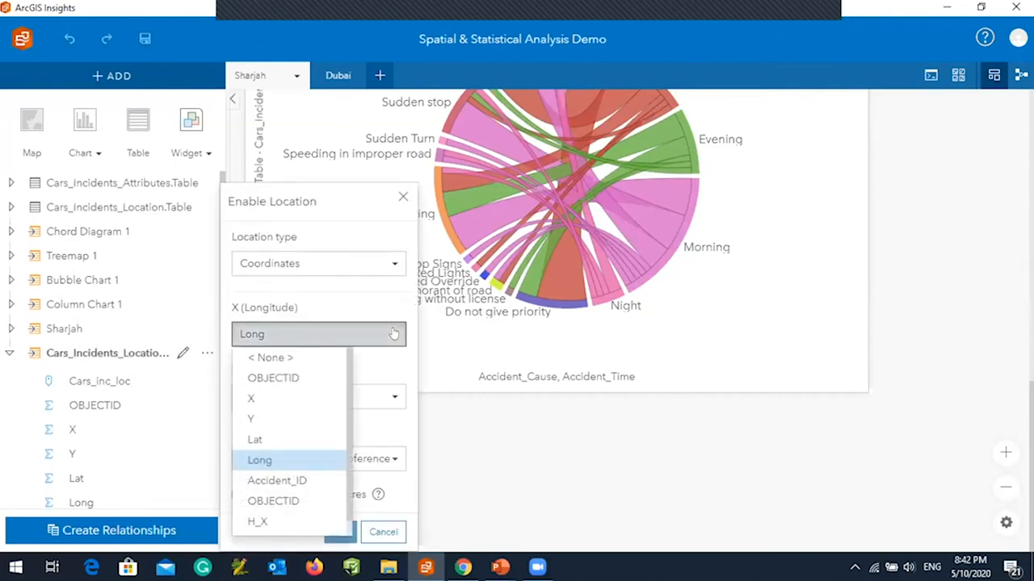
pyautogui.scroll(-1, 343, 424)
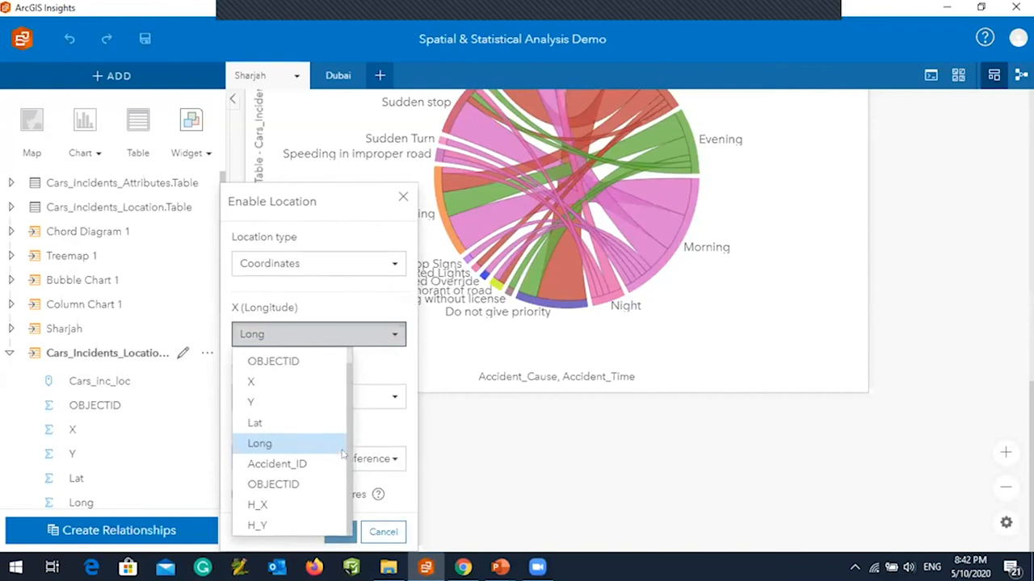
pyautogui.click(294, 505)
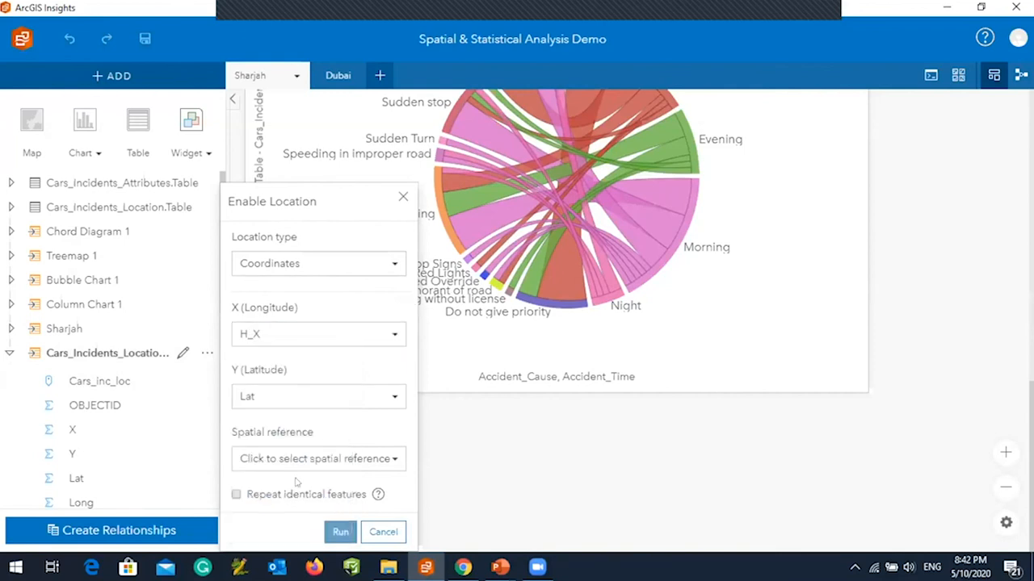
pyautogui.click(380, 398)
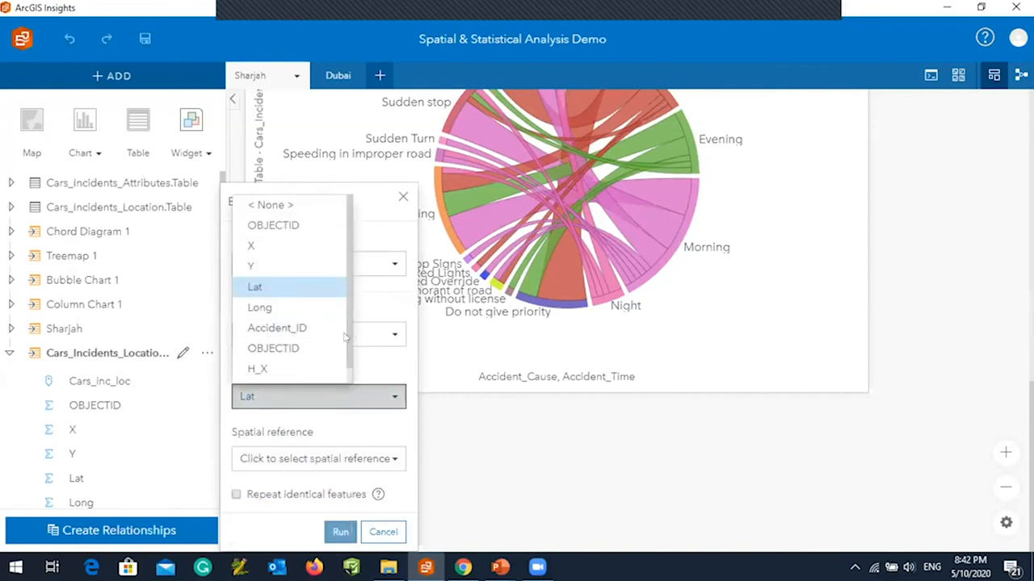
pyautogui.scroll(-1, 306, 373)
pyautogui.click(297, 371)
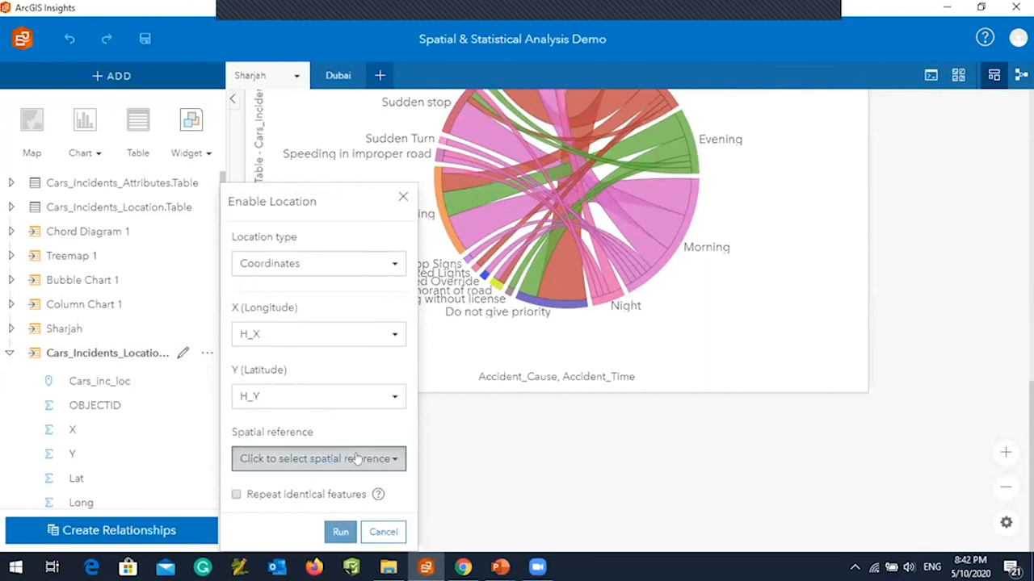
# Set the spatial reference to 3857 - WGS 1984 Web Mercator Auxiliary Sphere and run the location enablement.
pyautogui.click(356, 459)
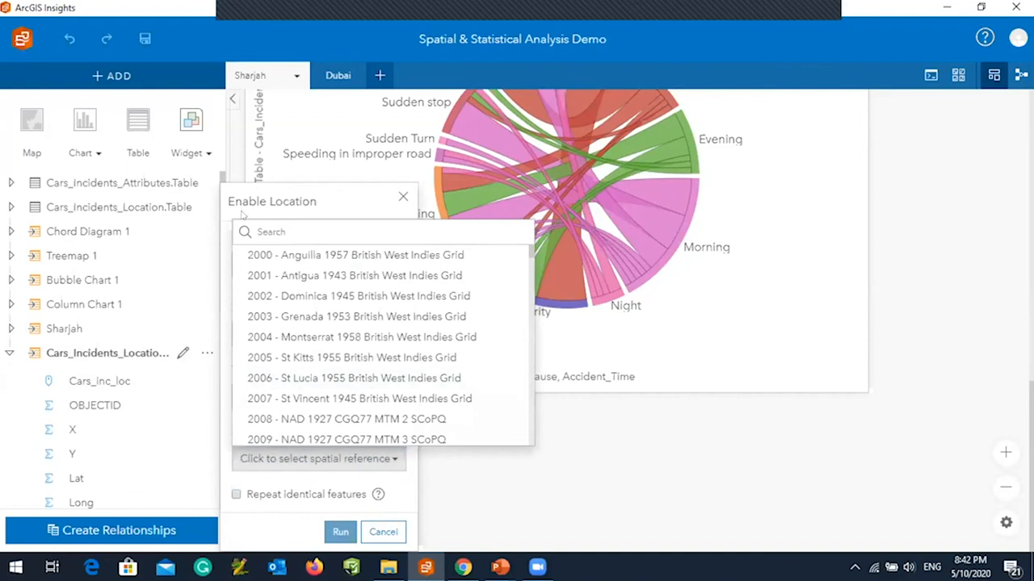
pyautogui.write('3857')
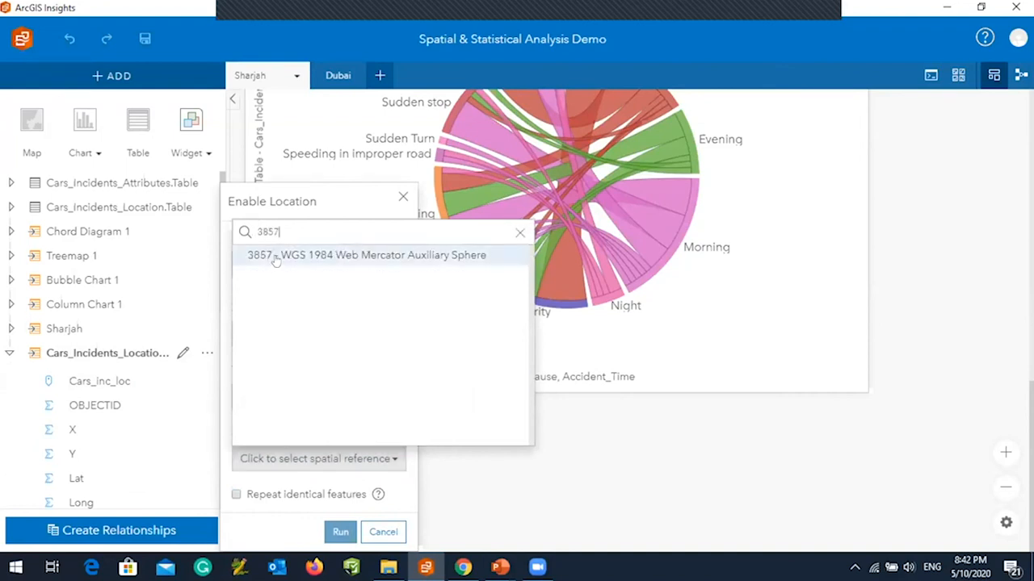
pyautogui.click(272, 255)
pyautogui.click(341, 537)
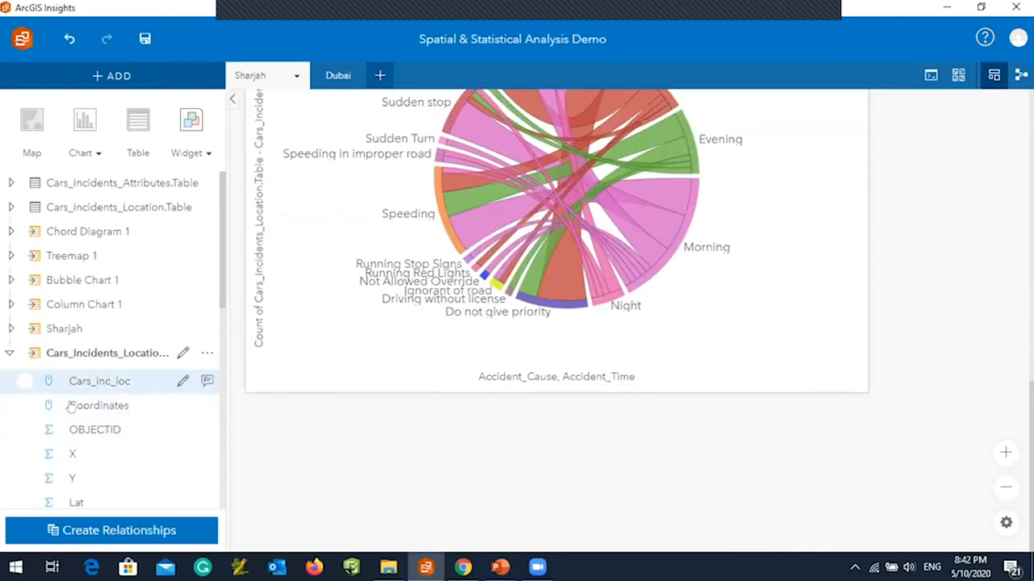
# Rename the new Coordinates location field of the joined incidents dataset to Hospitals.
pyautogui.click(179, 406)
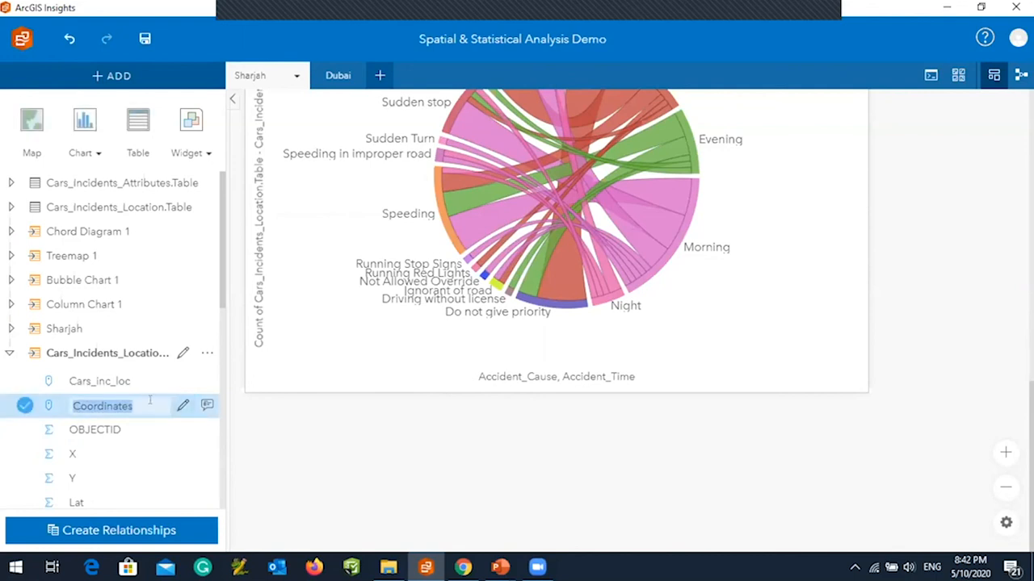
pyautogui.write('Hospitals')
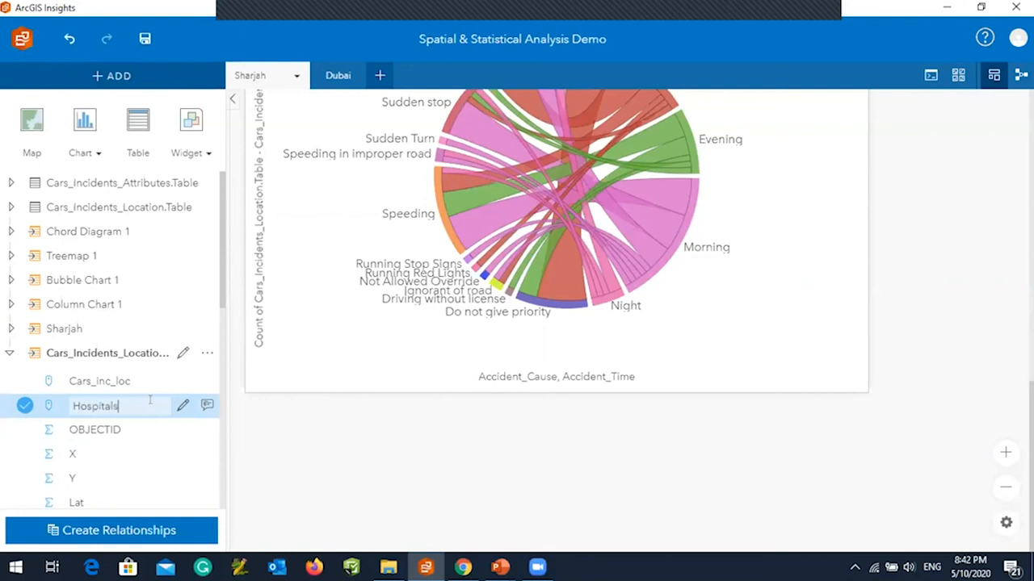
pyautogui.press('Return')
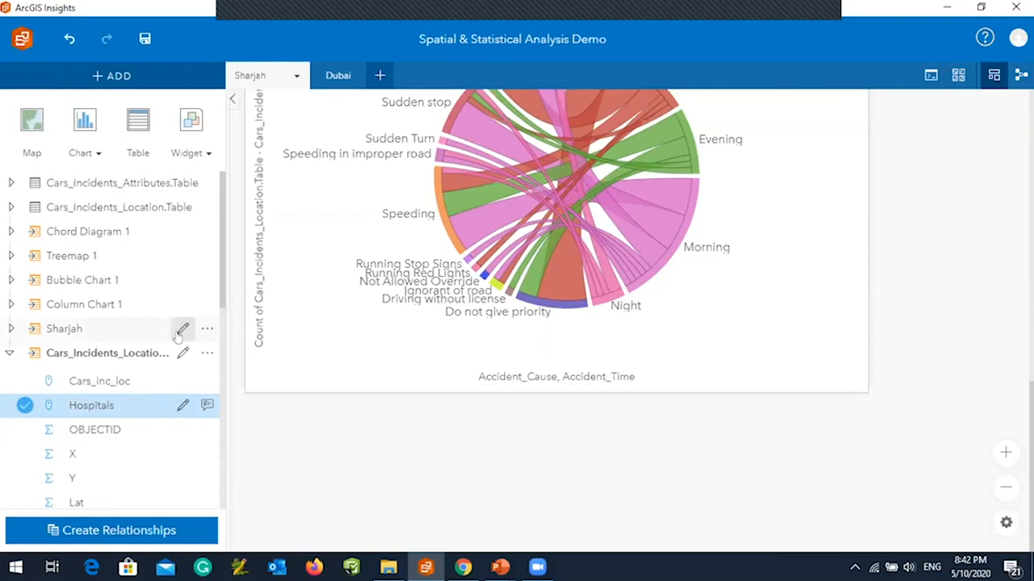
# Create a link map from the Cars_inc_loc and Hospitals fields below the chord diagram and widen its card to span both columns.
pyautogui.click(140, 381)
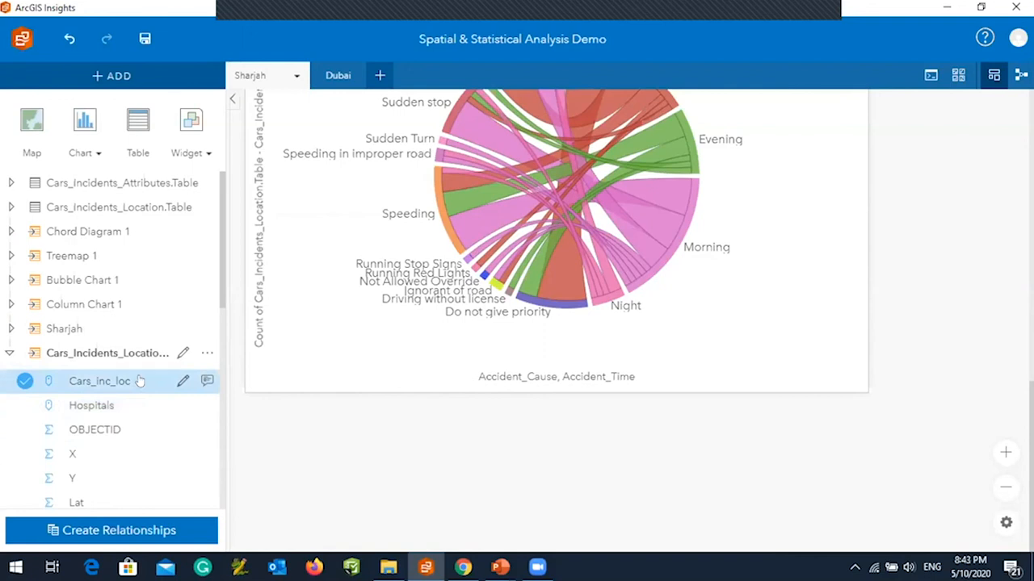
pyautogui.click(94, 410)
pyautogui.moveTo(94, 410); pyautogui.dragTo(315, 490)
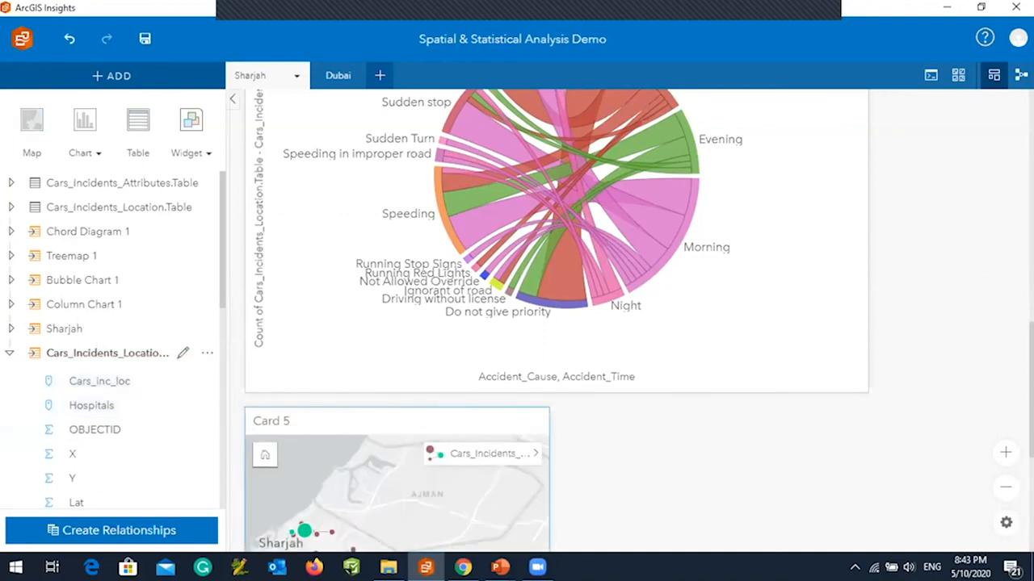
pyautogui.moveTo(558, 466); pyautogui.dragTo(869, 560)
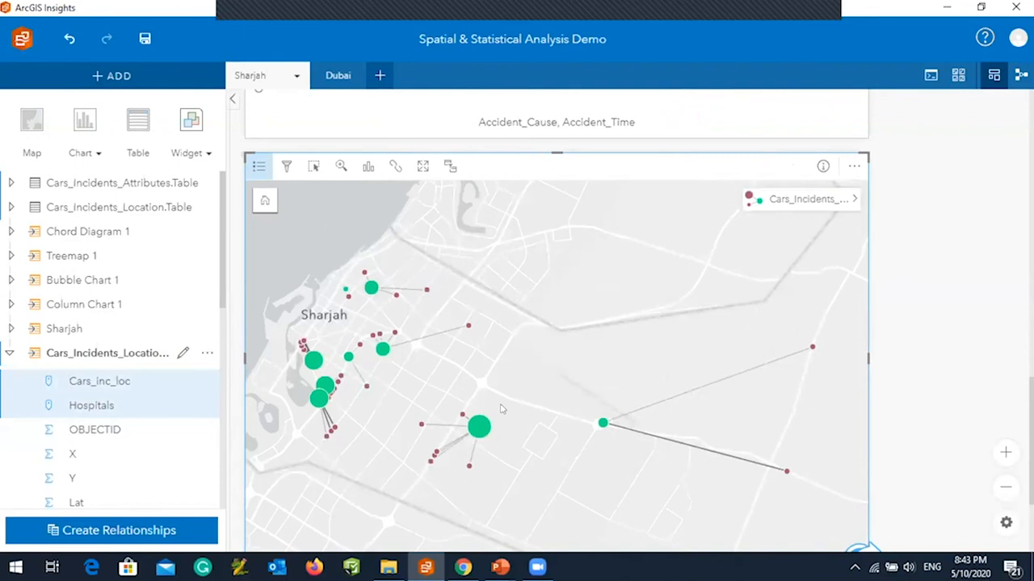
# Enable directional flow for the links between Cars_inc_loc and Hospitals on the link map.
pyautogui.moveTo(488, 431)
pyautogui.moveTo(644, 436)
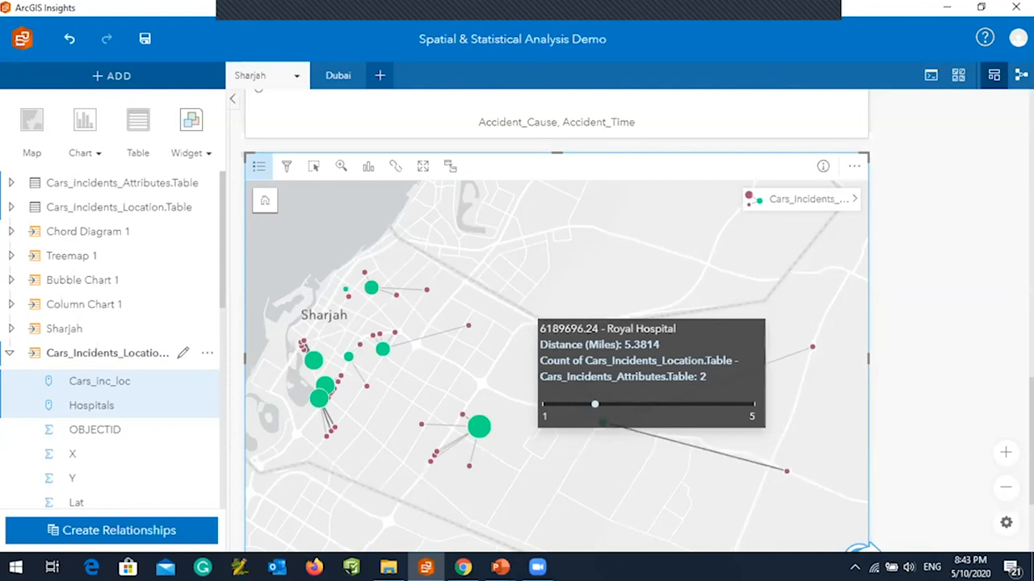
pyautogui.click(852, 201)
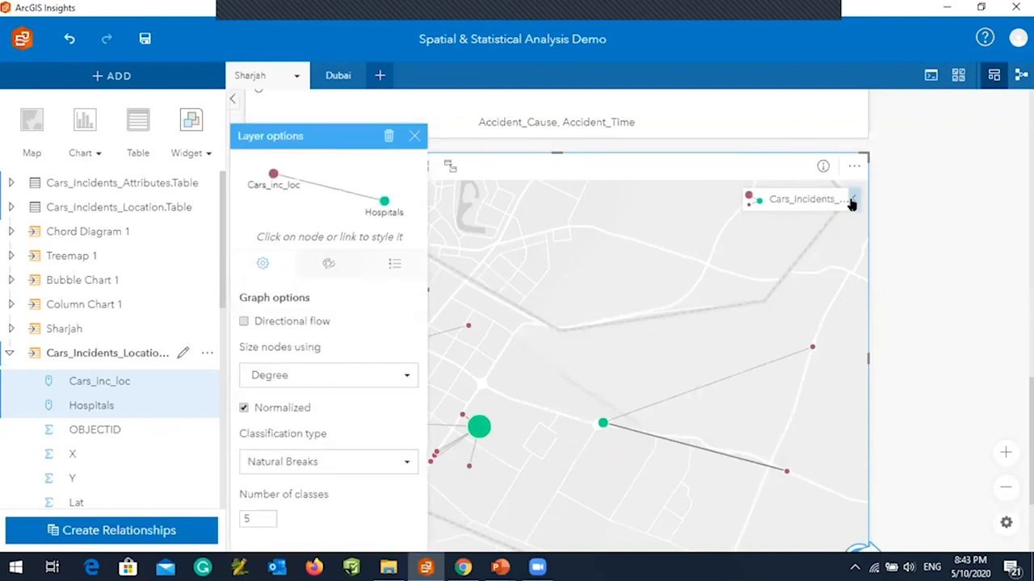
pyautogui.click(244, 323)
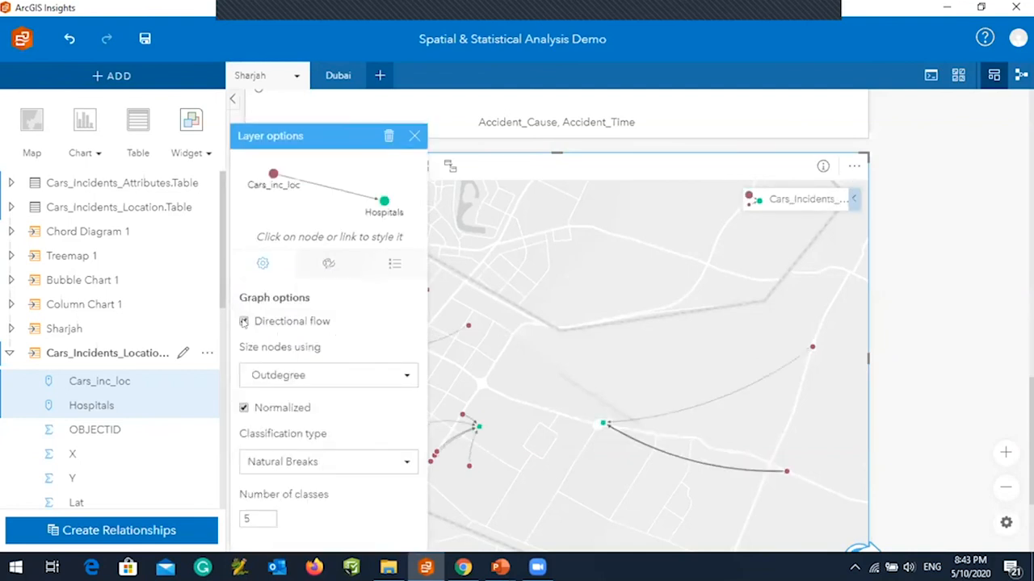
pyautogui.click(414, 137)
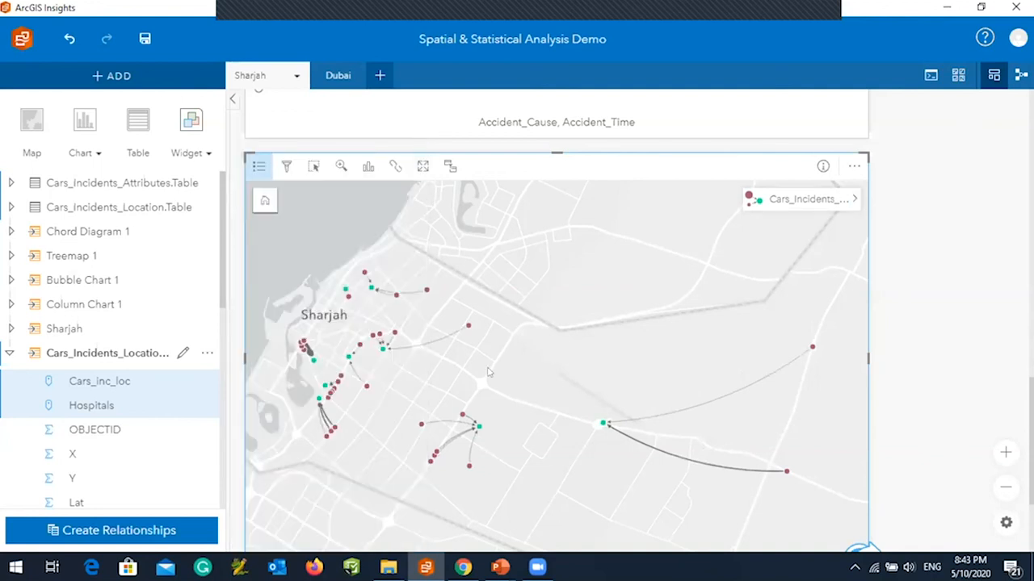
# Switch to the Dubai page and open the Find answers analytics for the DubaiHospitals map.
pyautogui.scroll(5, 557, 320)
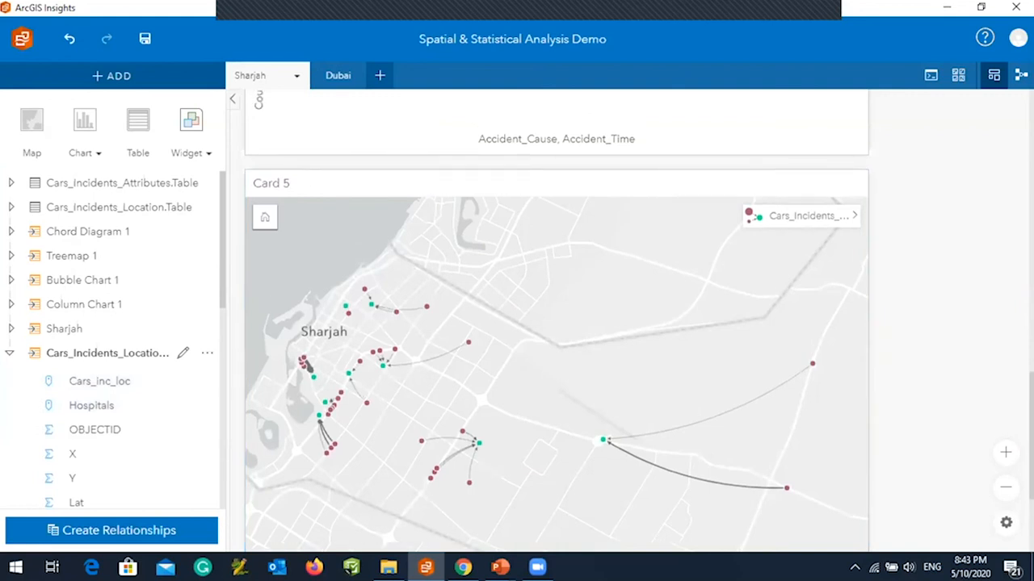
pyautogui.scroll(10, 556, 321)
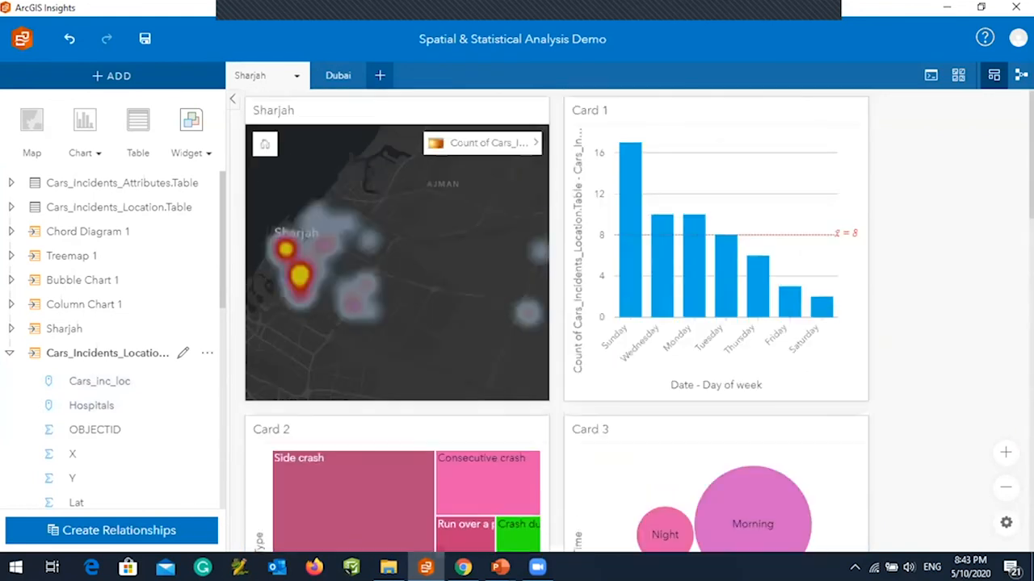
pyautogui.click(339, 78)
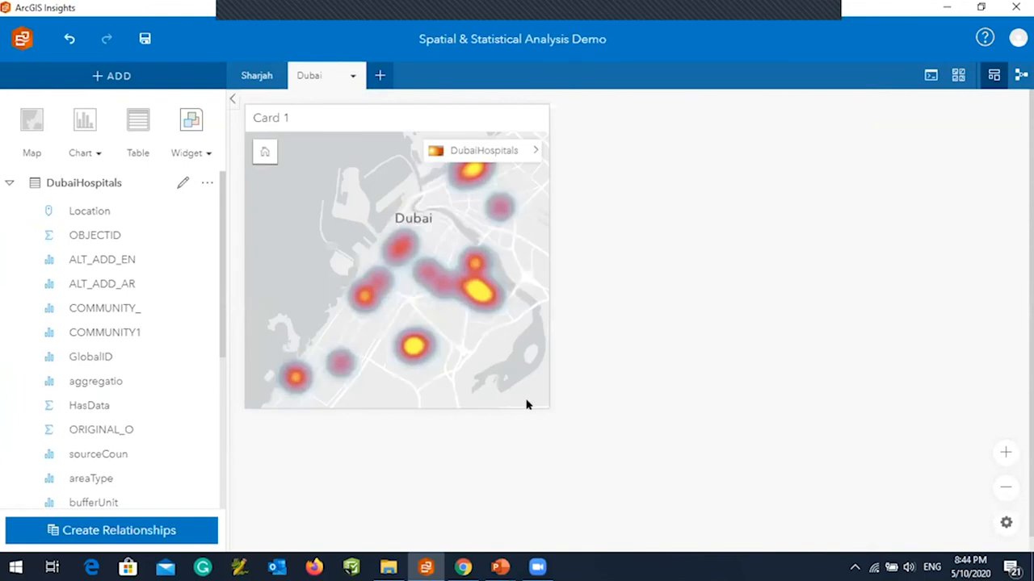
pyautogui.click(529, 382)
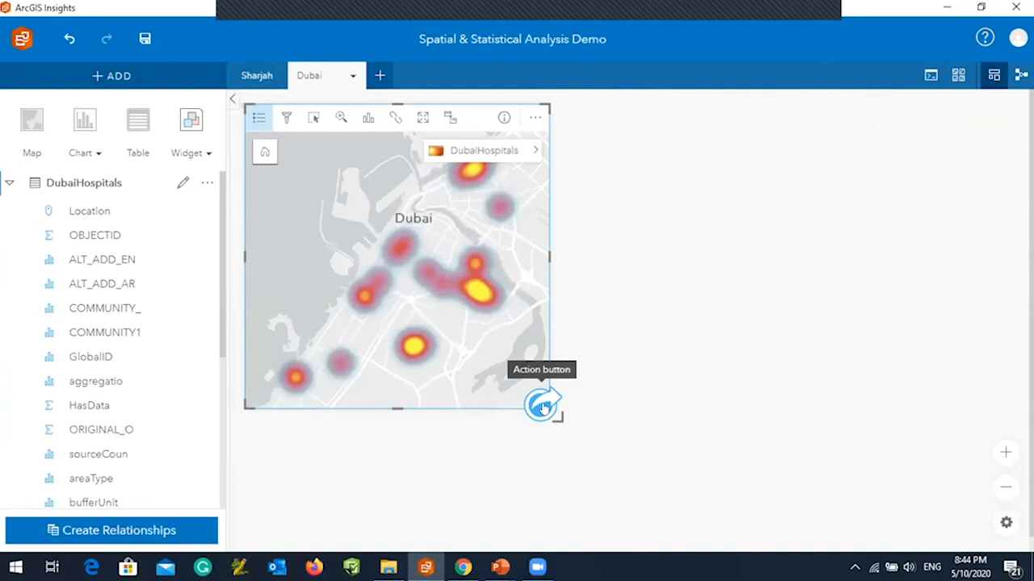
pyautogui.click(543, 407)
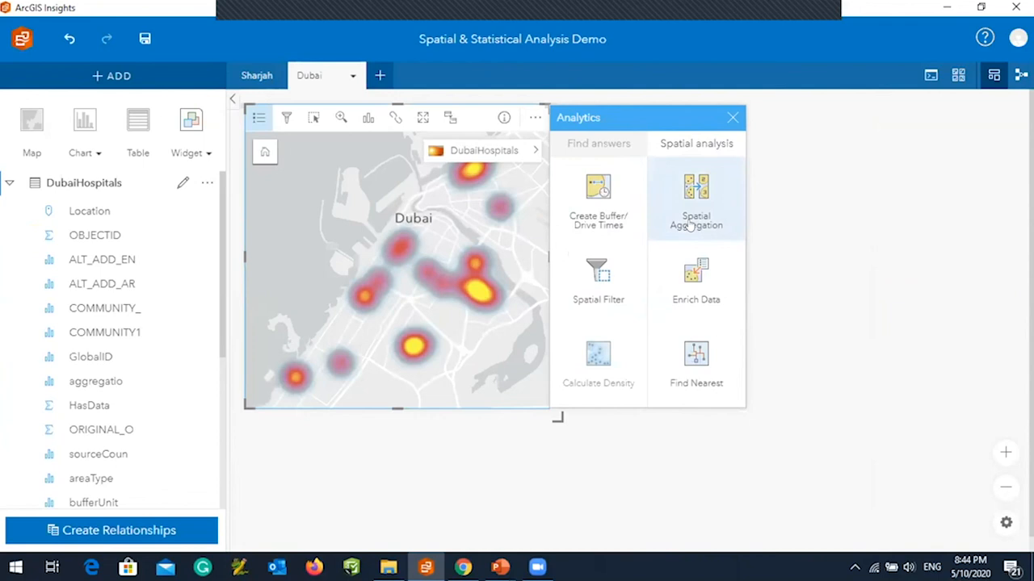
pyautogui.click(598, 142)
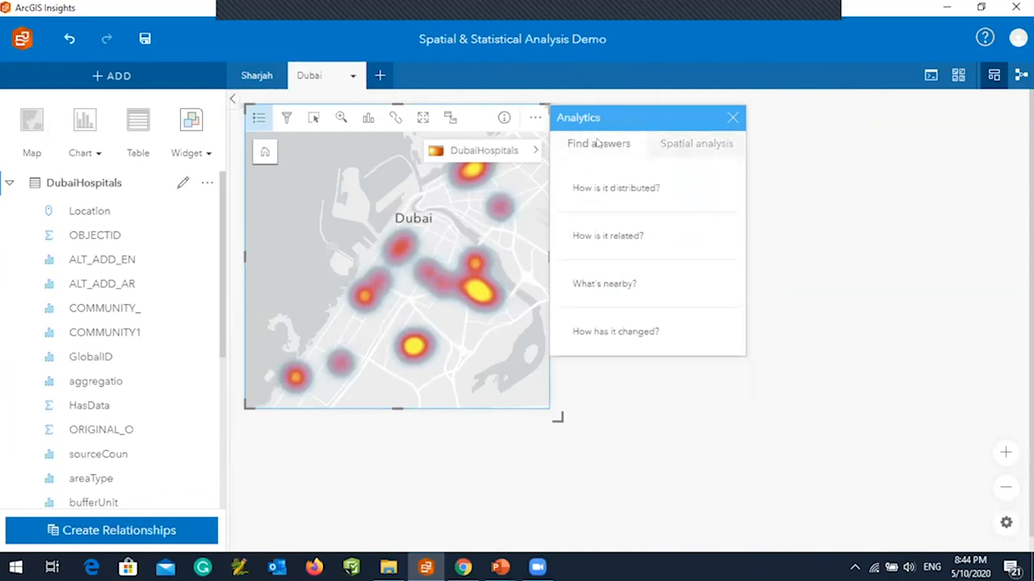
# Run a Classification distribution analysis on the DubaiHospitals layer using the Avgwait field.
pyautogui.click(592, 199)
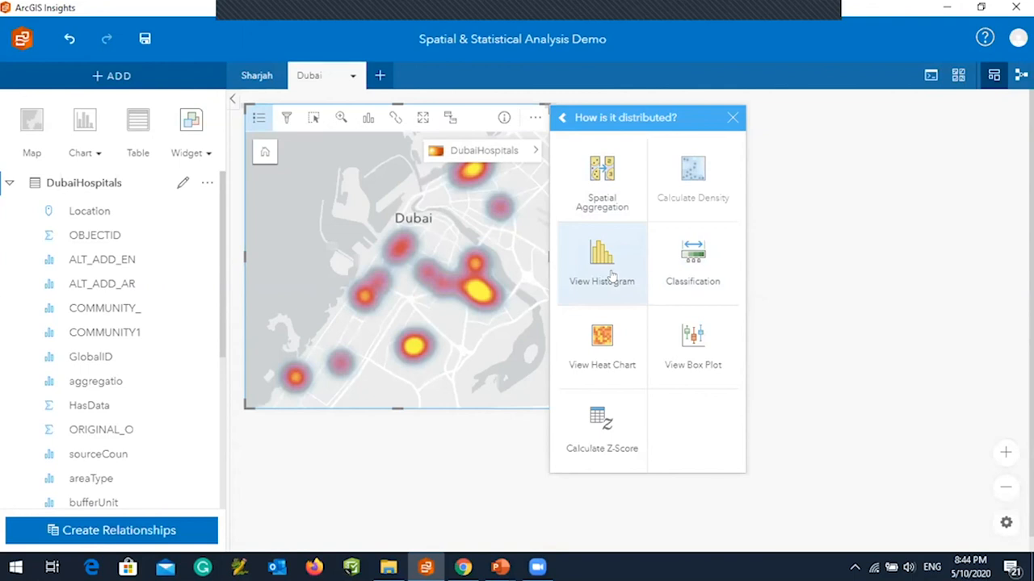
pyautogui.click(692, 260)
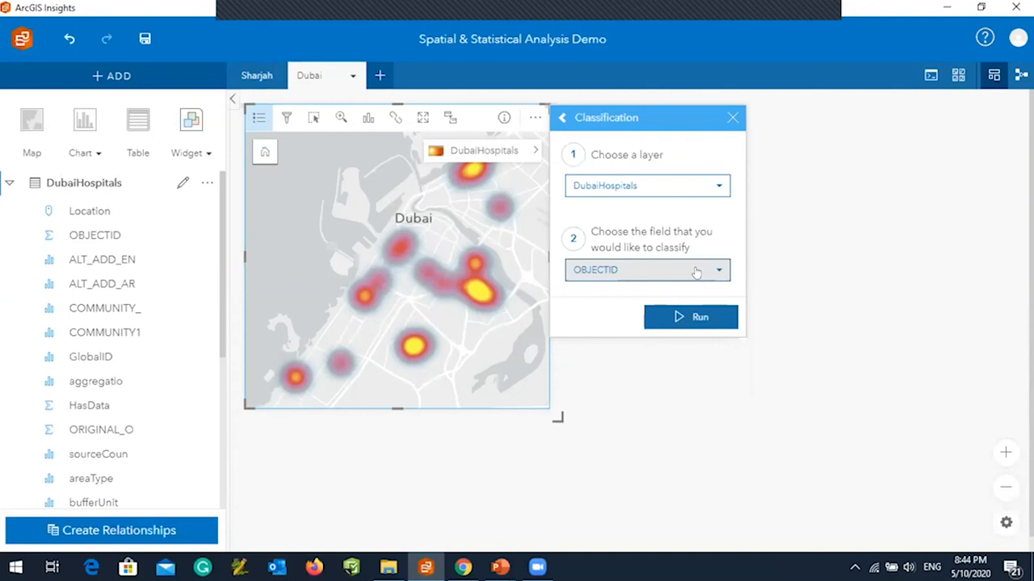
pyautogui.click(696, 272)
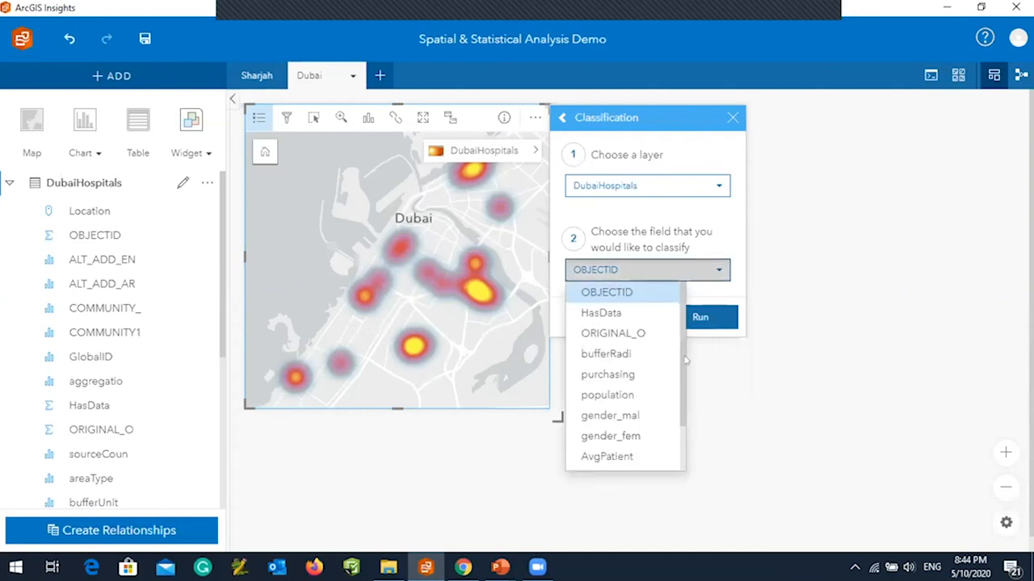
pyautogui.moveTo(681, 368); pyautogui.dragTo(681, 431)
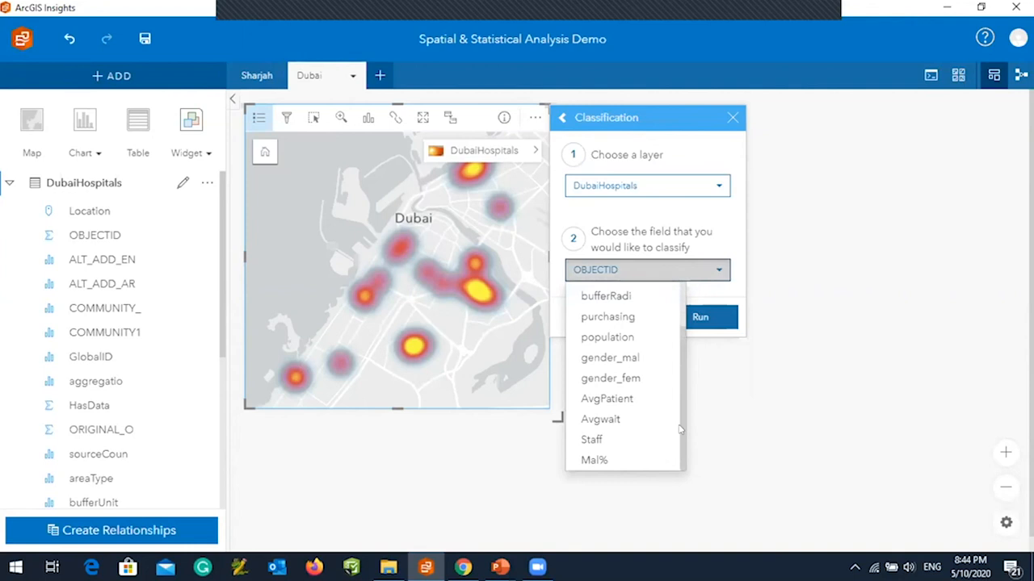
pyautogui.click(626, 420)
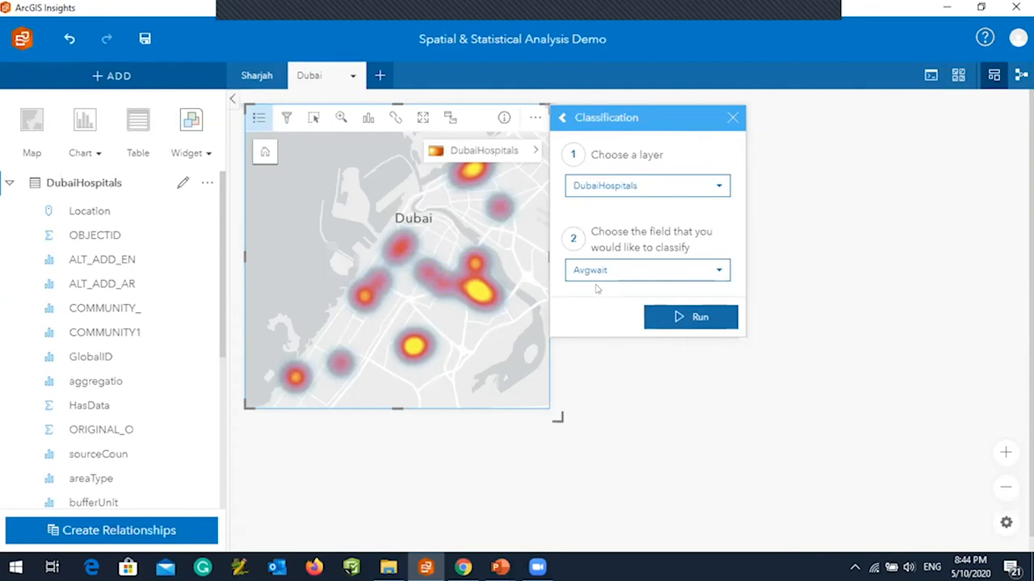
pyautogui.click(676, 317)
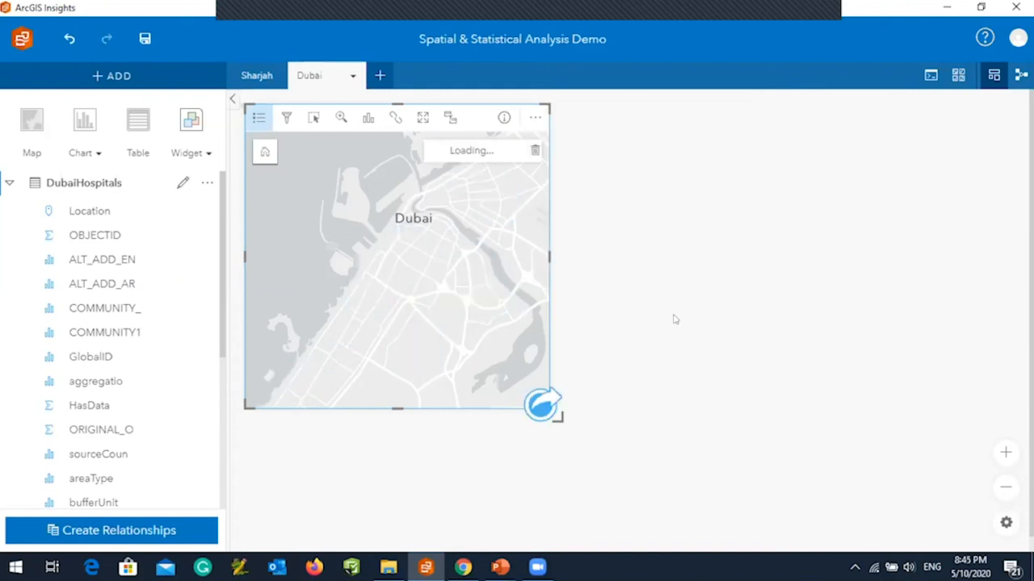
# Select each Avgwait class in turn, from the highest to the lowest range, and examine its hospitals on the map.
pyautogui.click(620, 209)
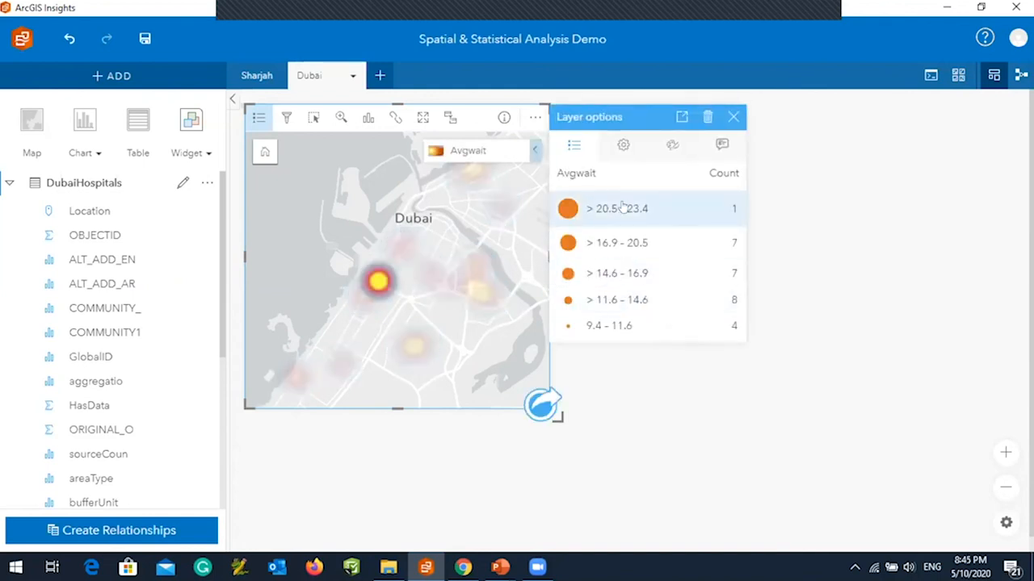
pyautogui.click(615, 249)
pyautogui.click(614, 276)
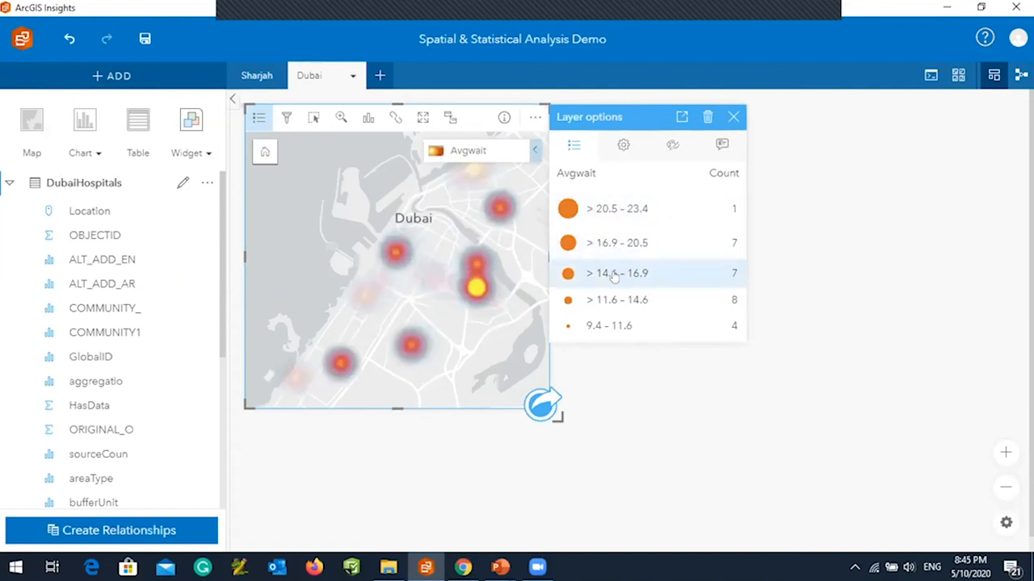
pyautogui.click(614, 300)
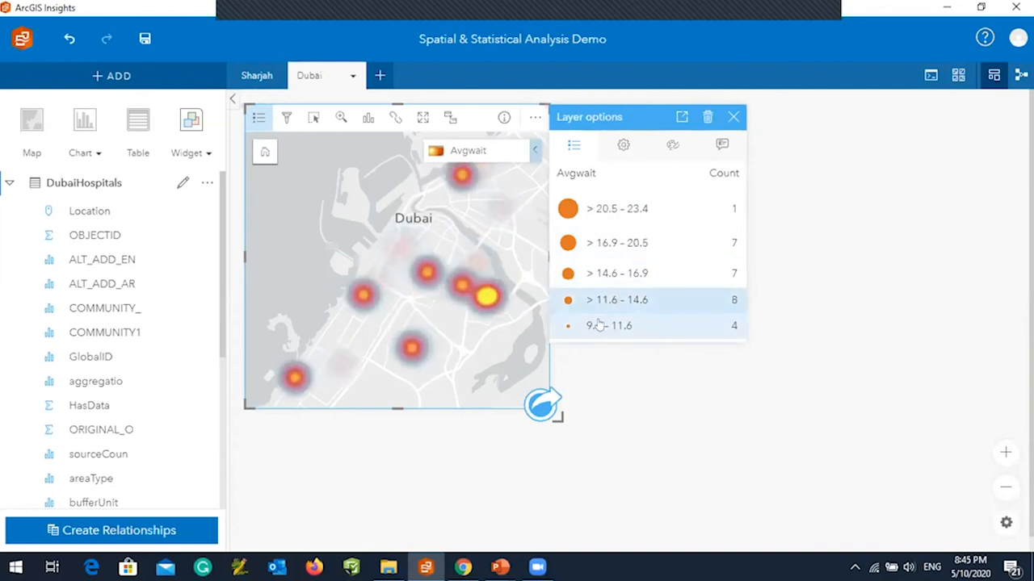
pyautogui.click(598, 326)
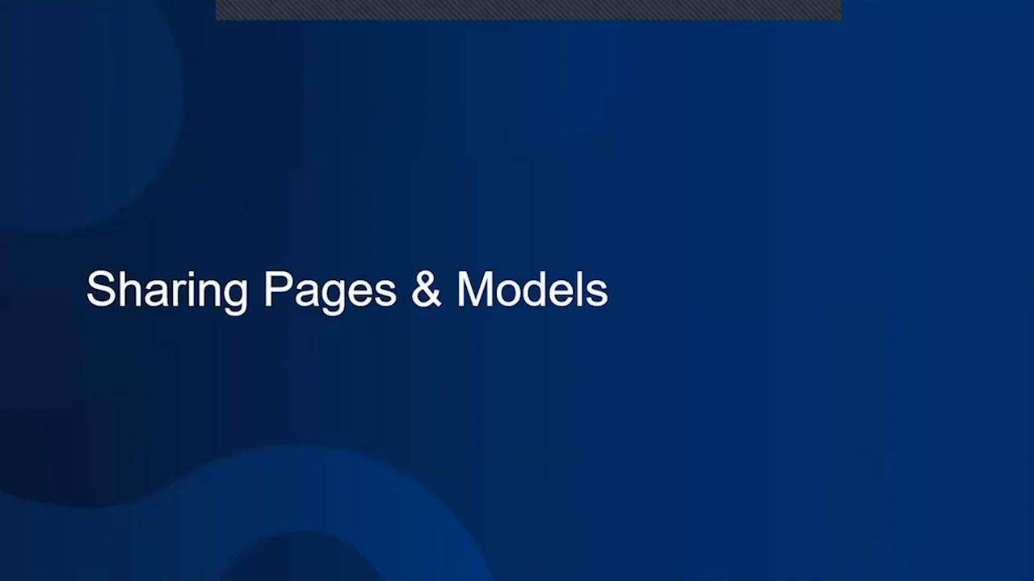
pyautogui.press('Right')
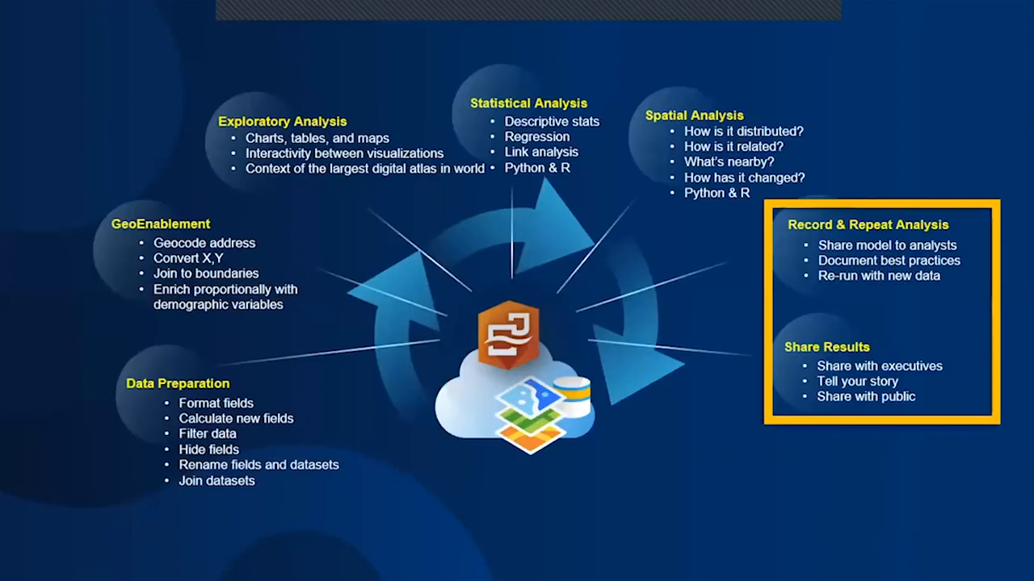